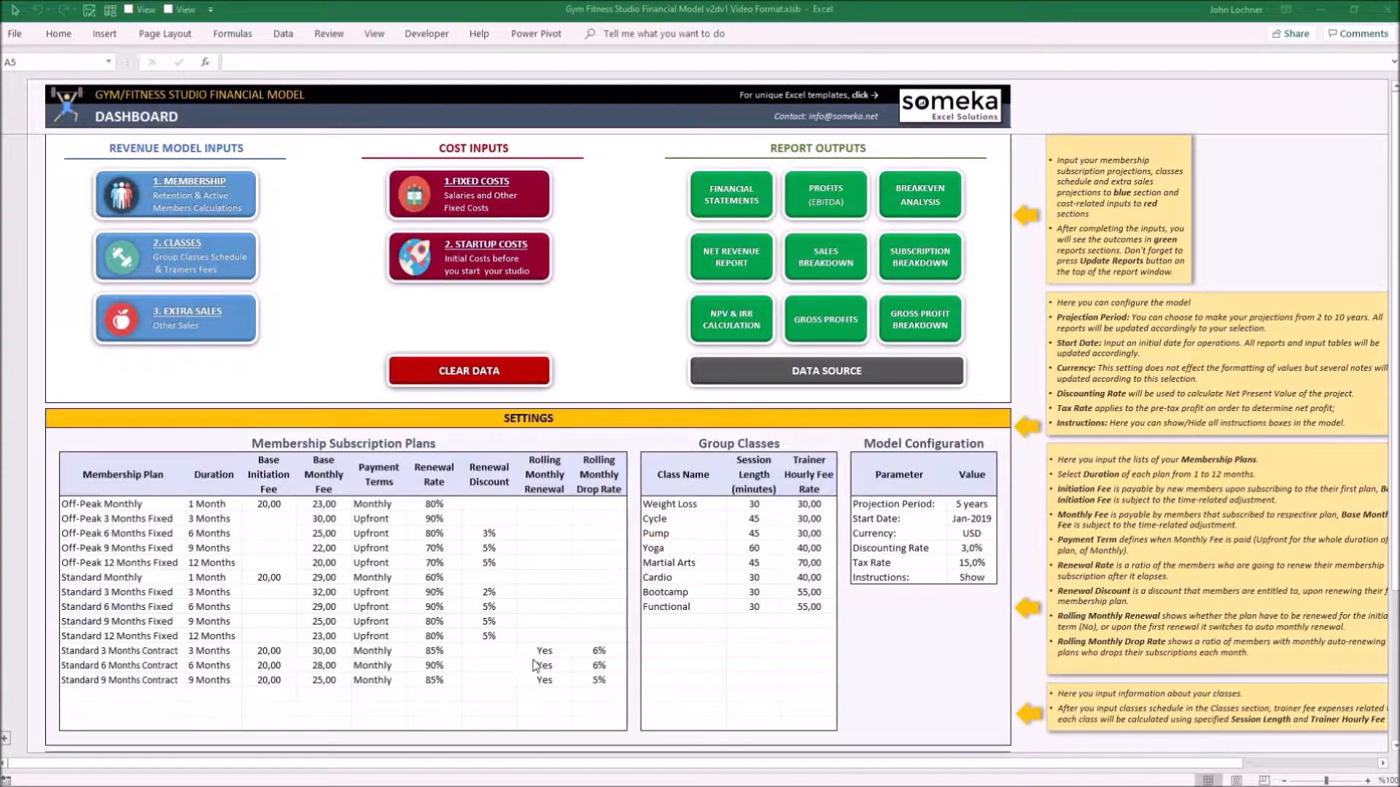
Copy the Standard 9 Months Contract plan name as a value into the empty row below
click(131, 700)
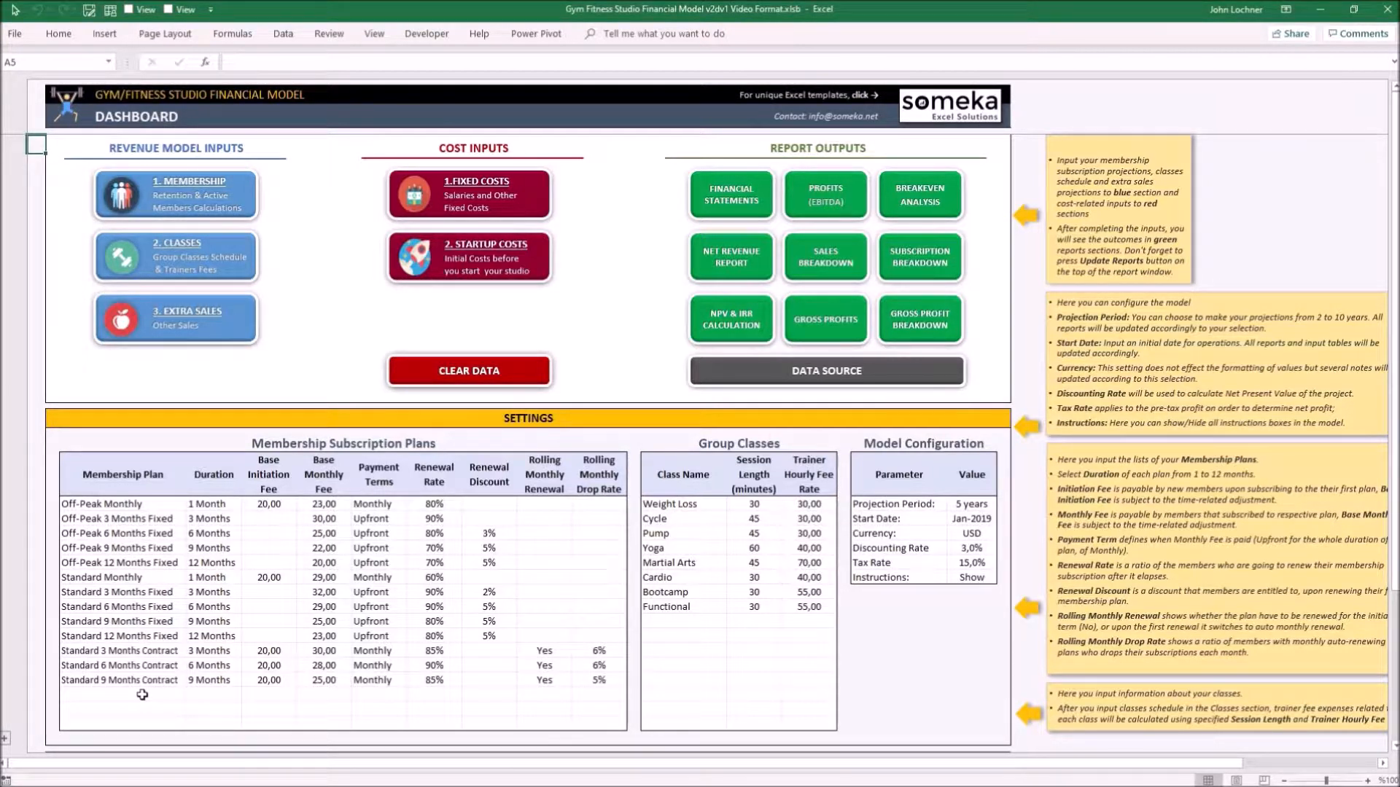
click(140, 678)
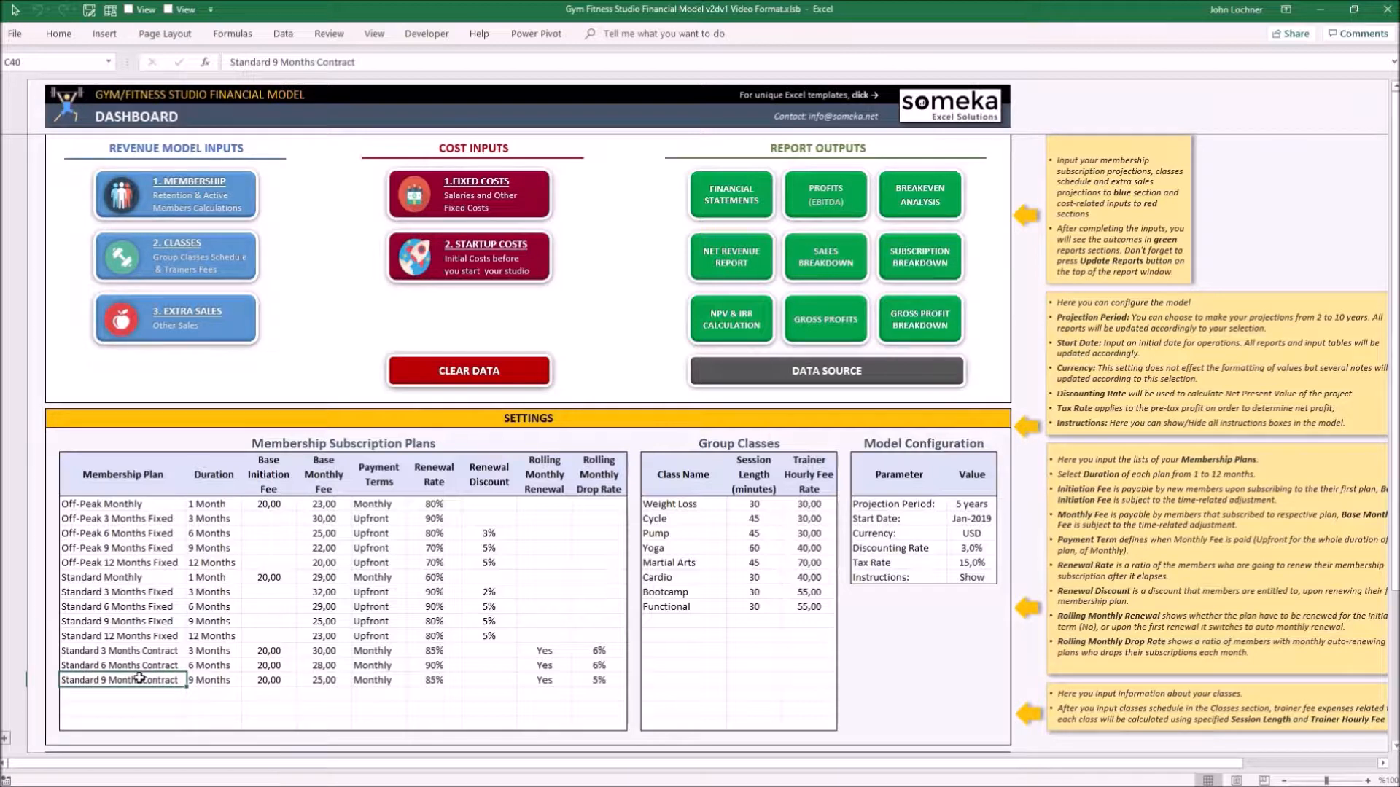
key(ctrl+c)
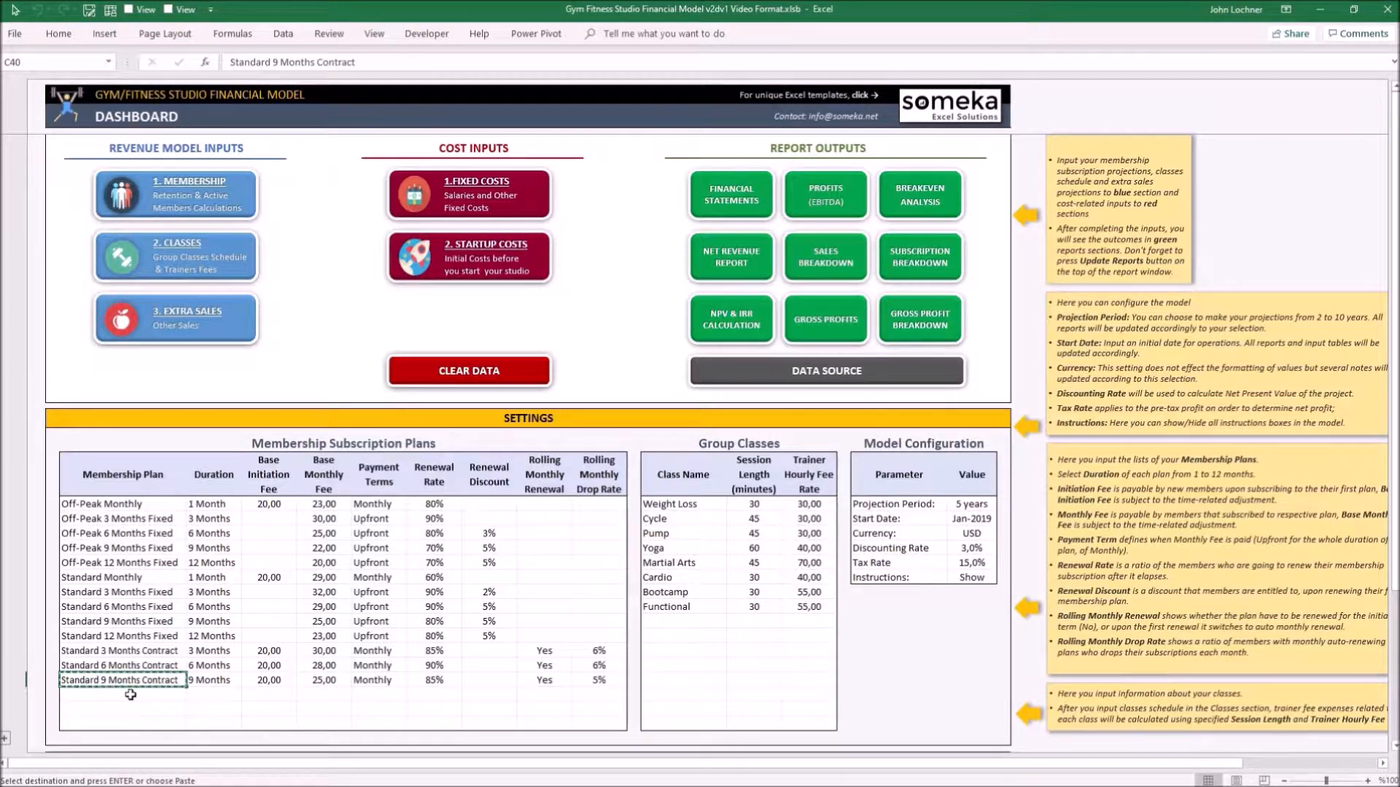
click(131, 696)
key(ctrl+alt+v)
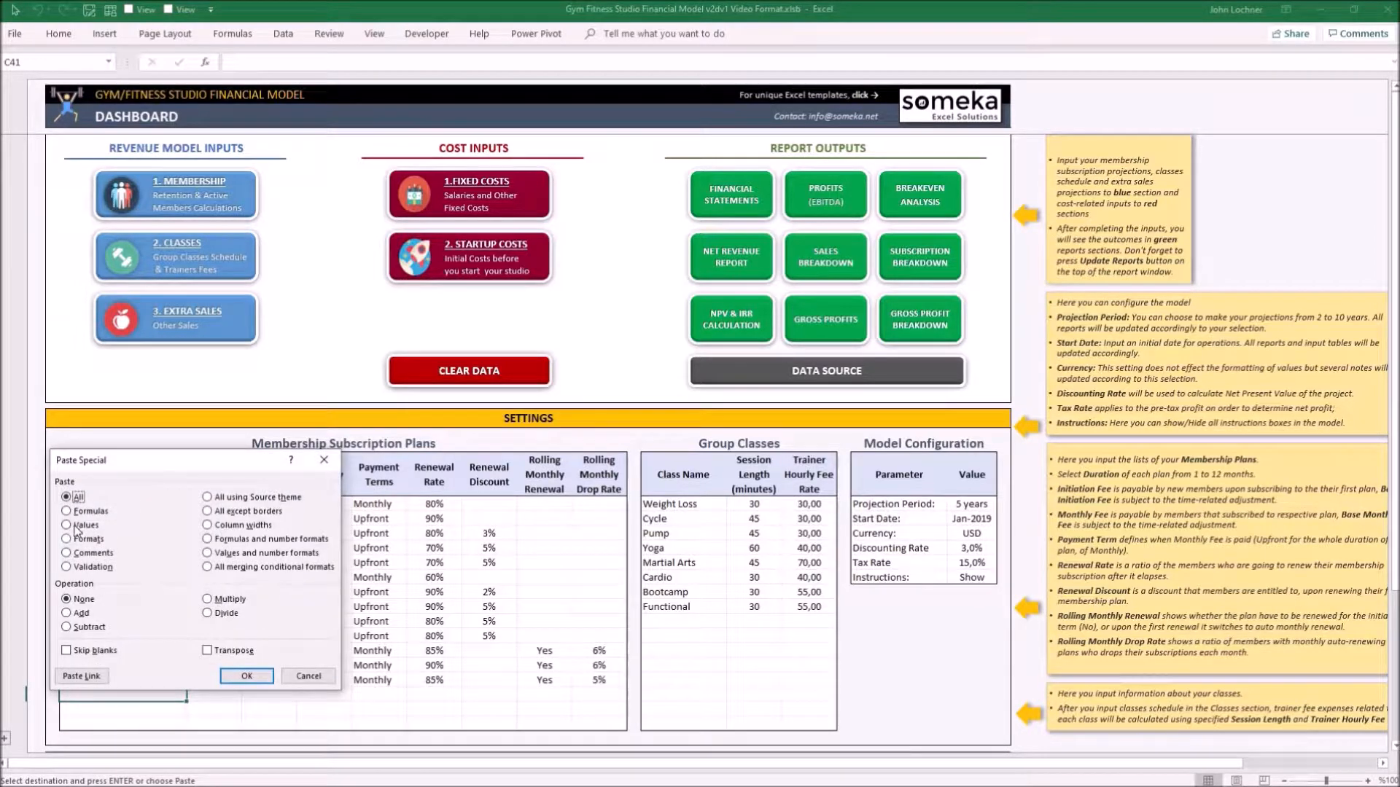
click(66, 525)
click(247, 676)
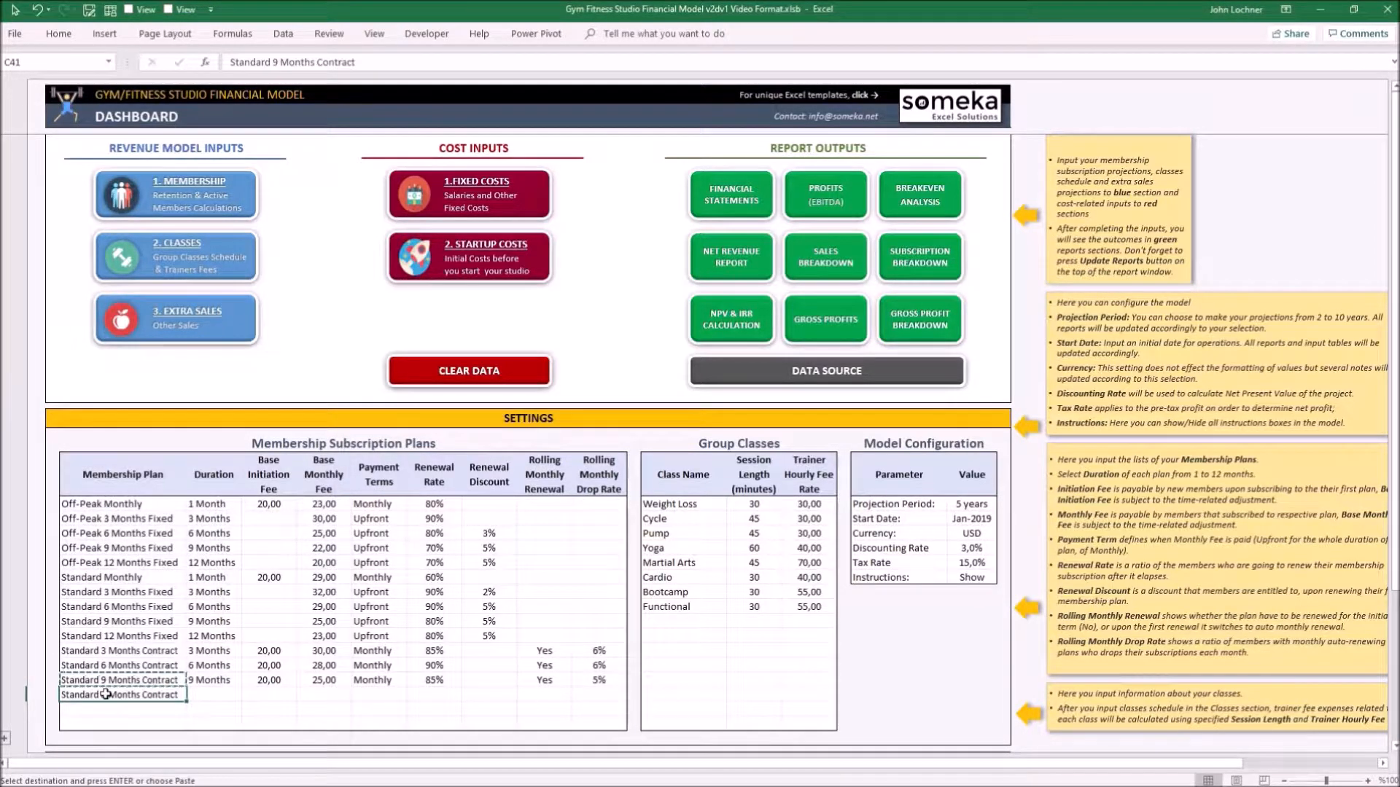
Rename it Standard 12 Months Contract with 12 Months duration, fees, 65% renewal and 3% drop rate
double_click(106, 696)
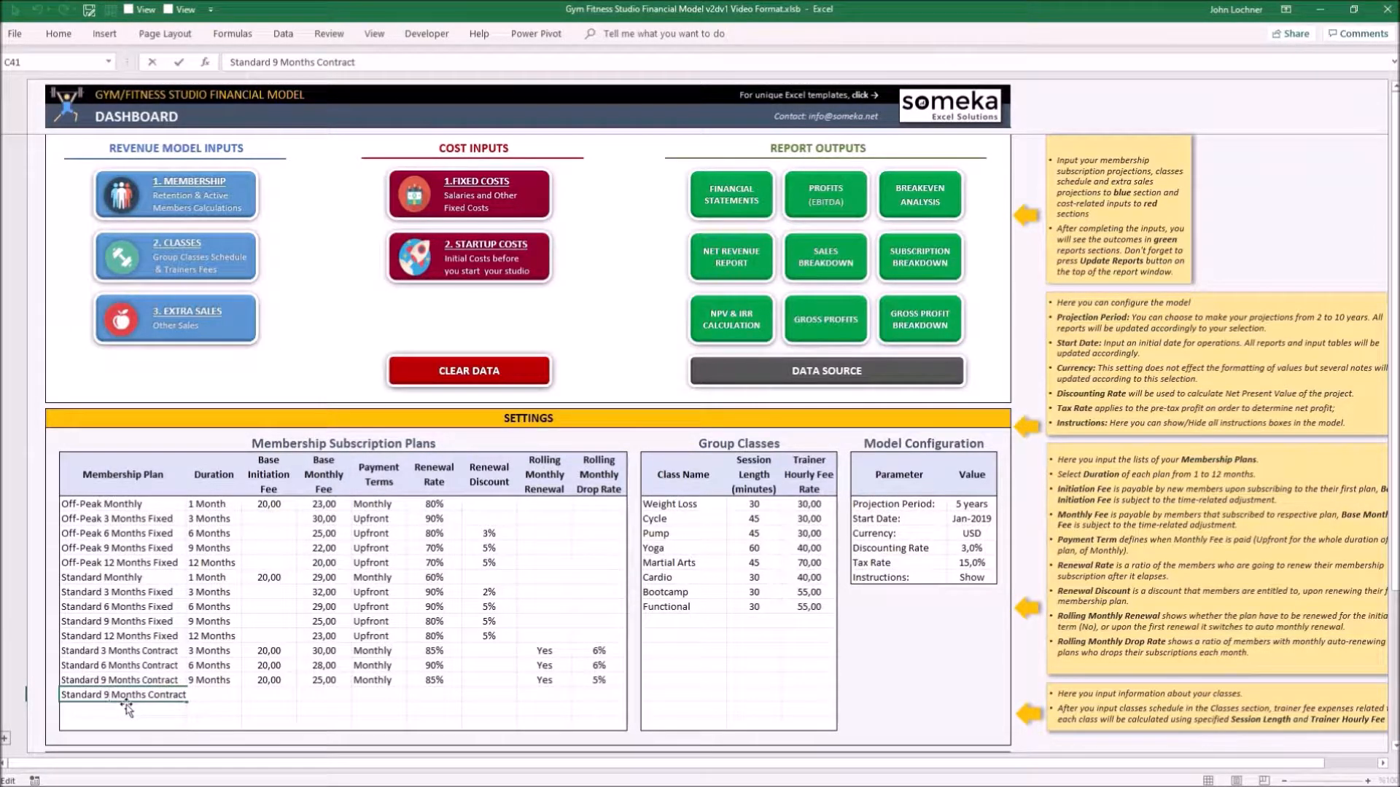
key(Delete)
text(12)
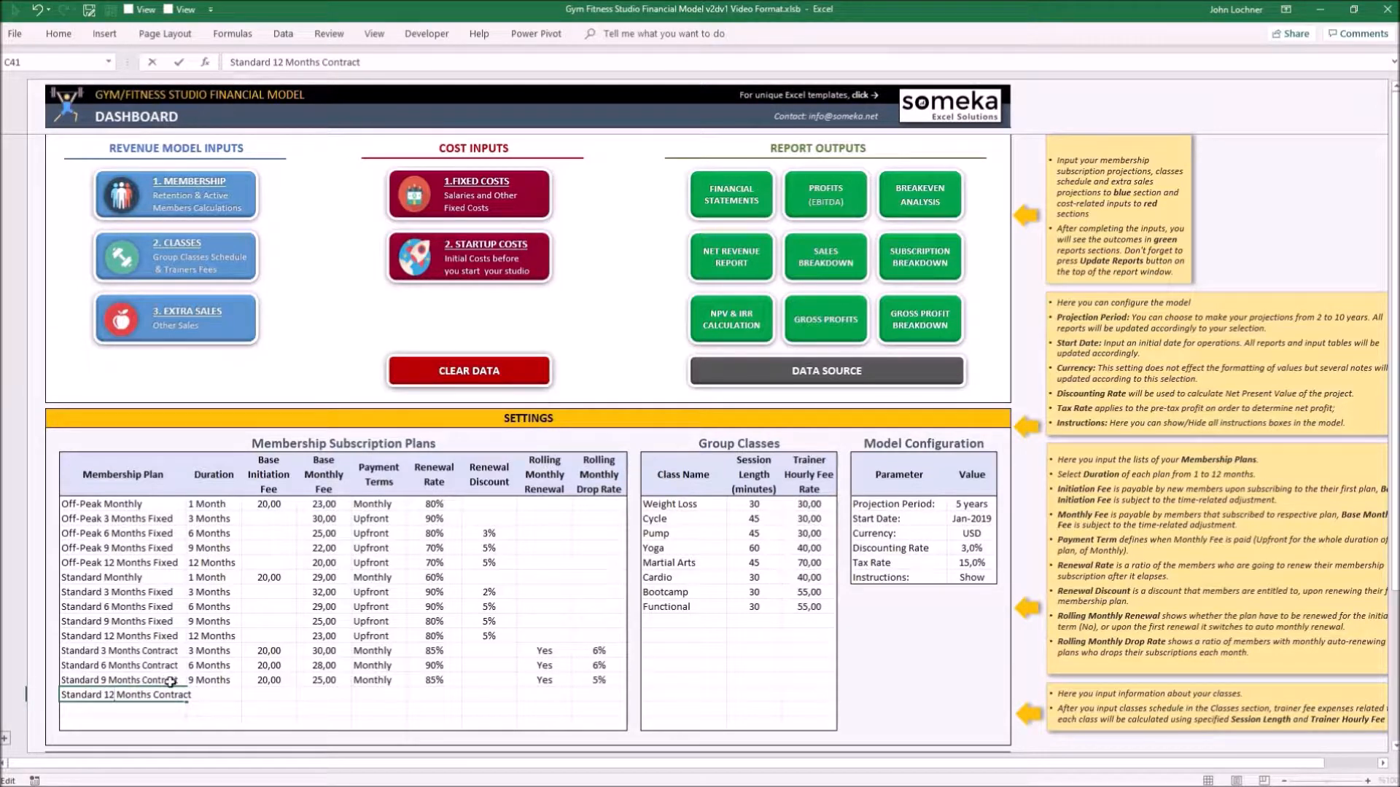
click(214, 695)
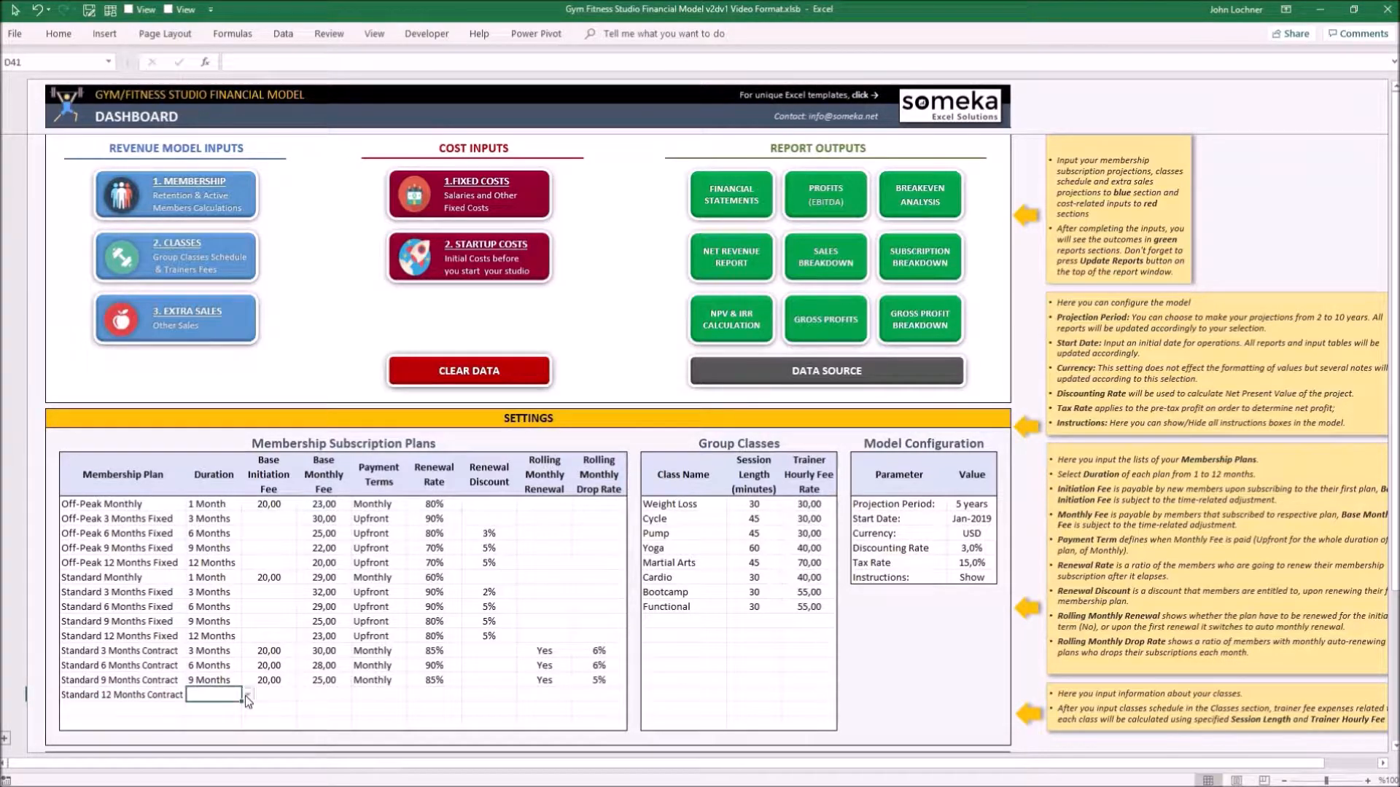
click(247, 696)
click(218, 756)
click(279, 697)
text(2)
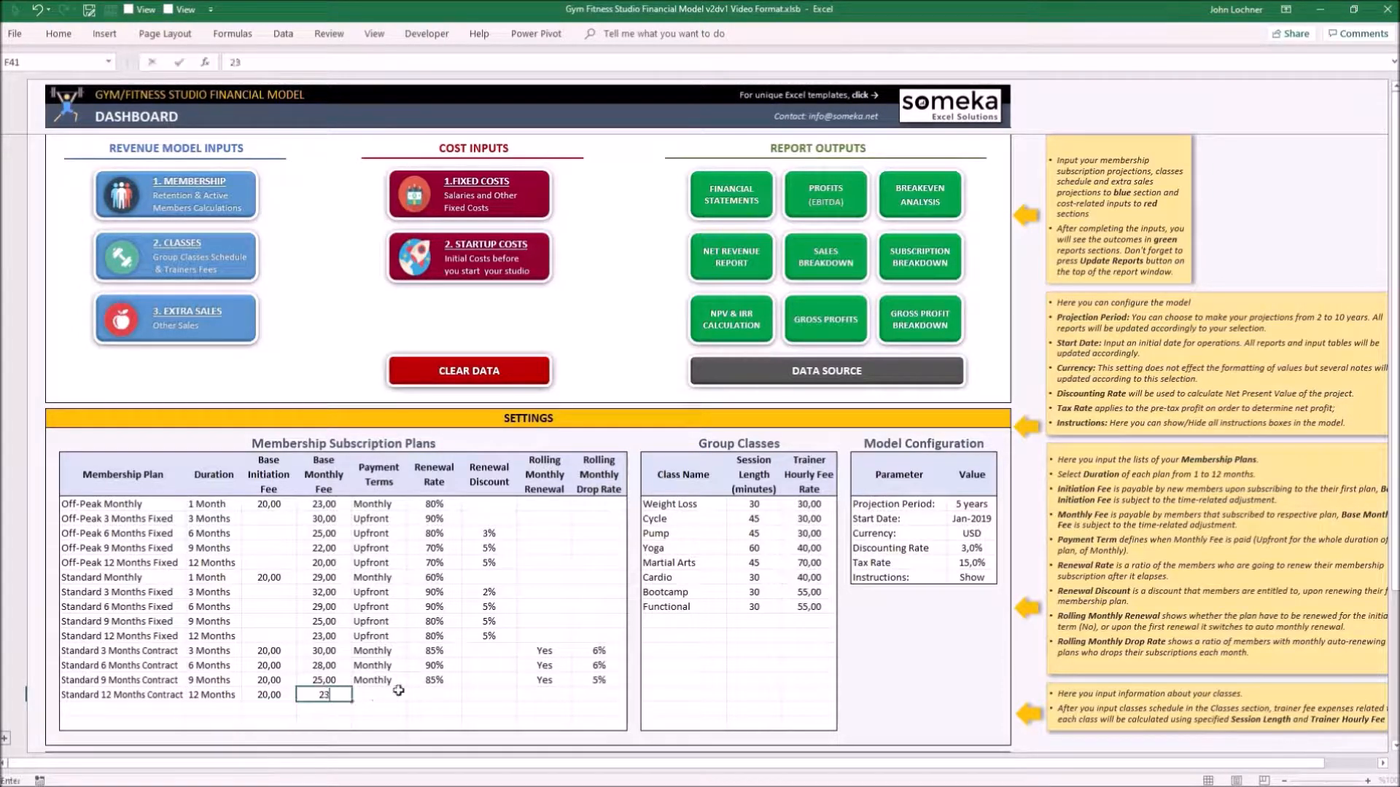
text(3)
text(65)
key(Return)
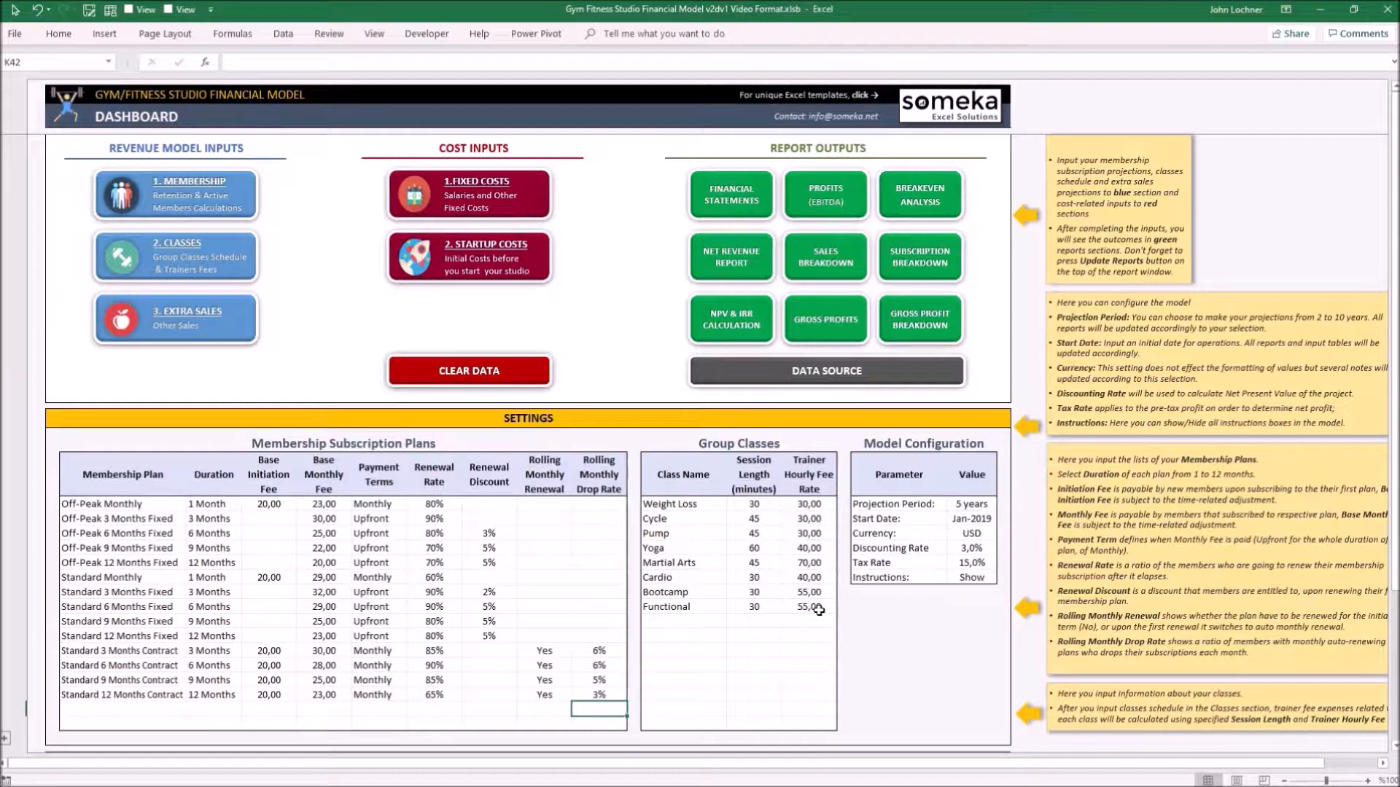
Add a Zumba group class of 60 minutes at a 40,00 trainer hourly fee
click(678, 621)
text(Zumba)
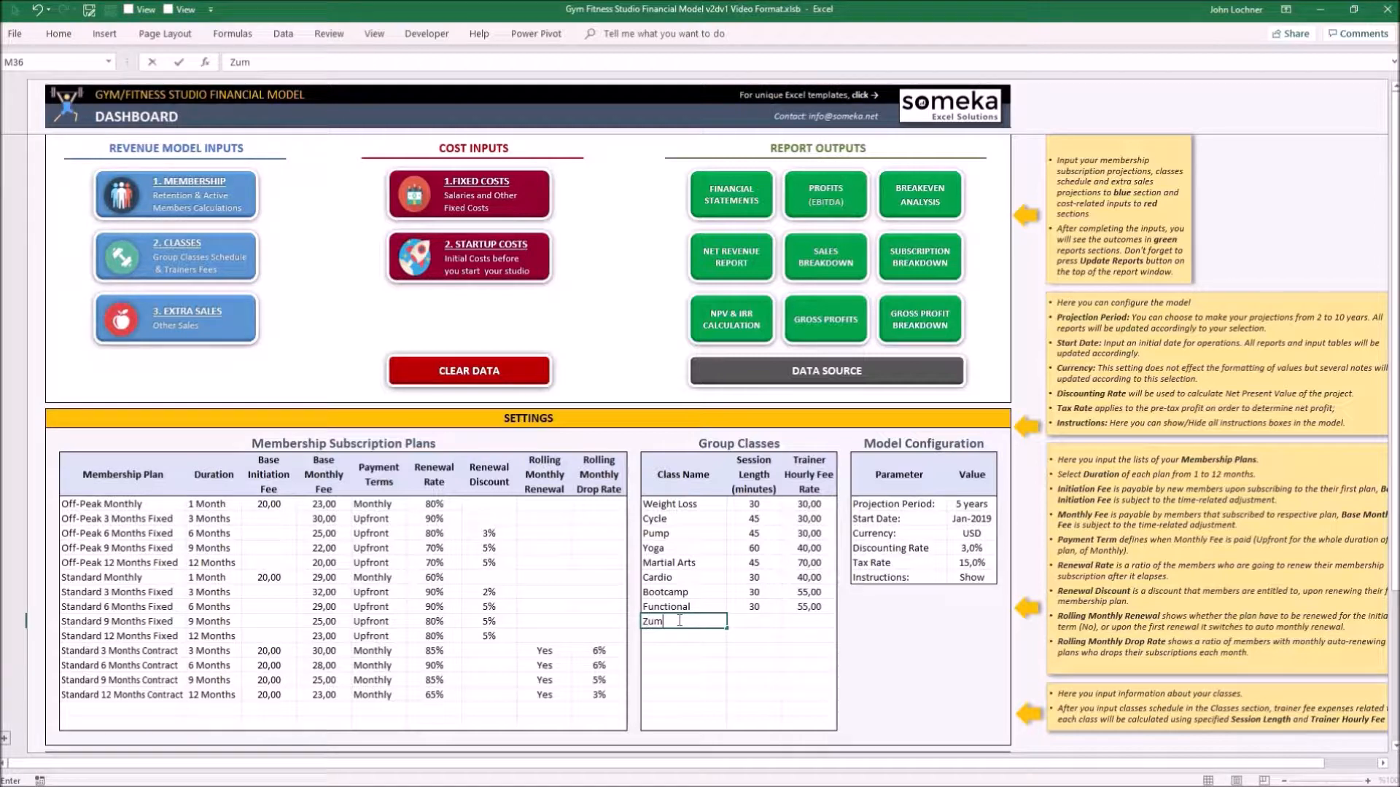
click(746, 621)
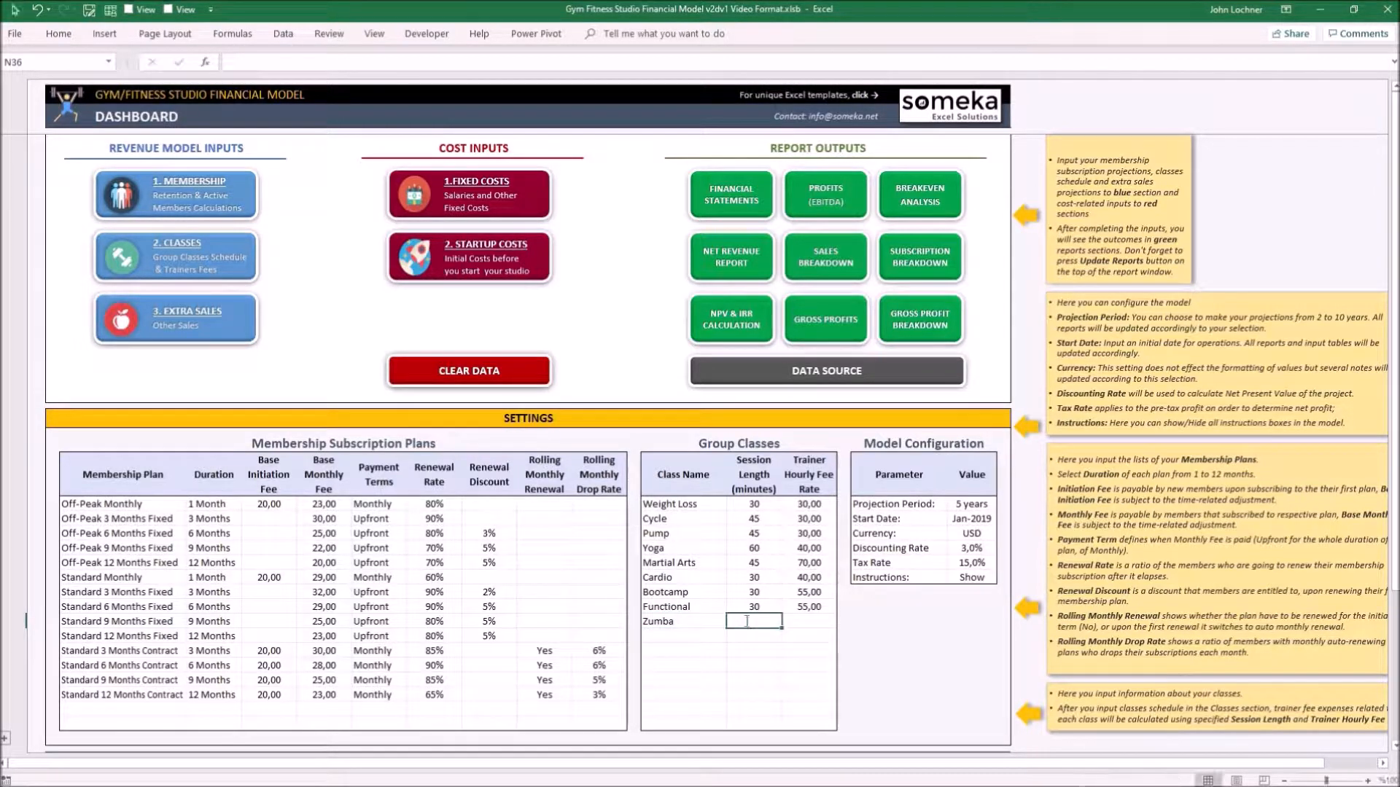
text(60)
click(799, 621)
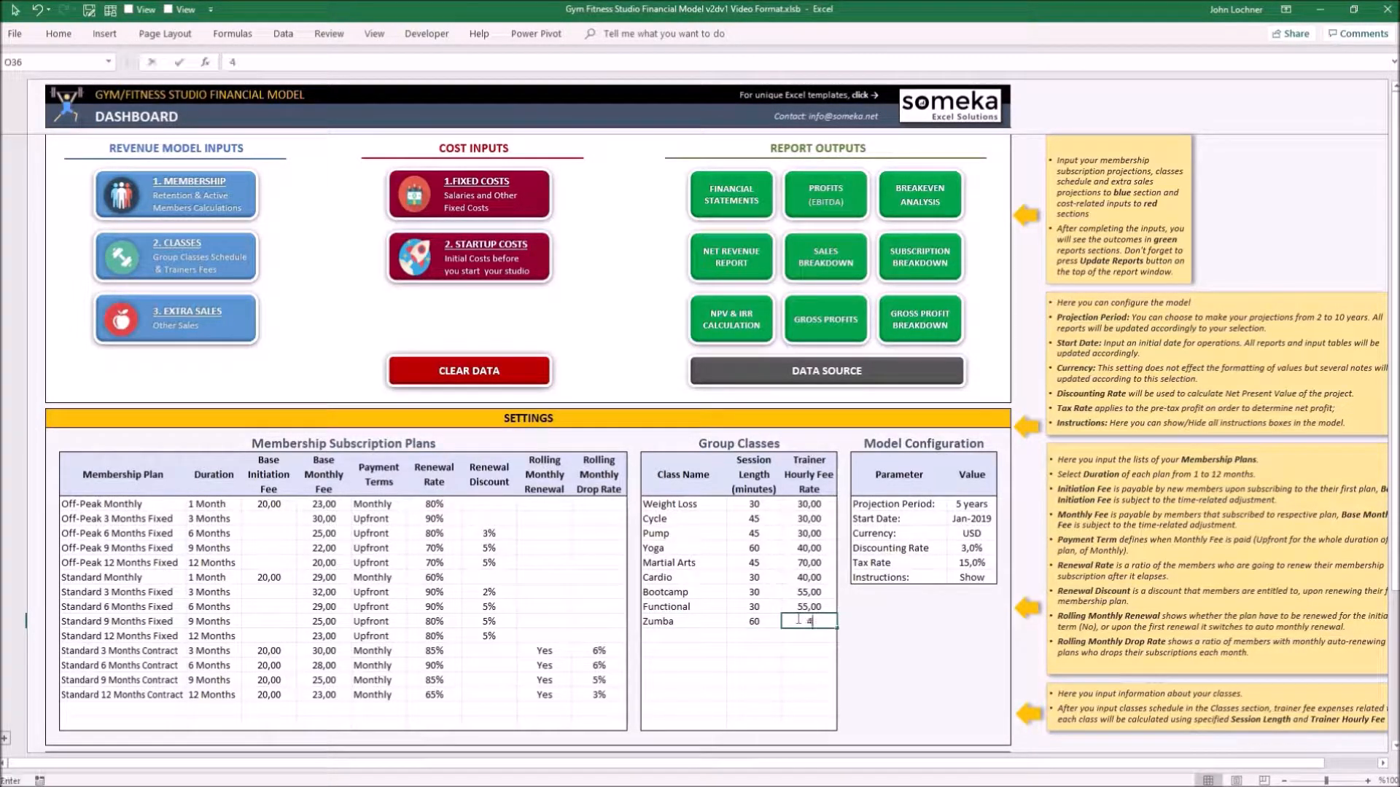
text(40)
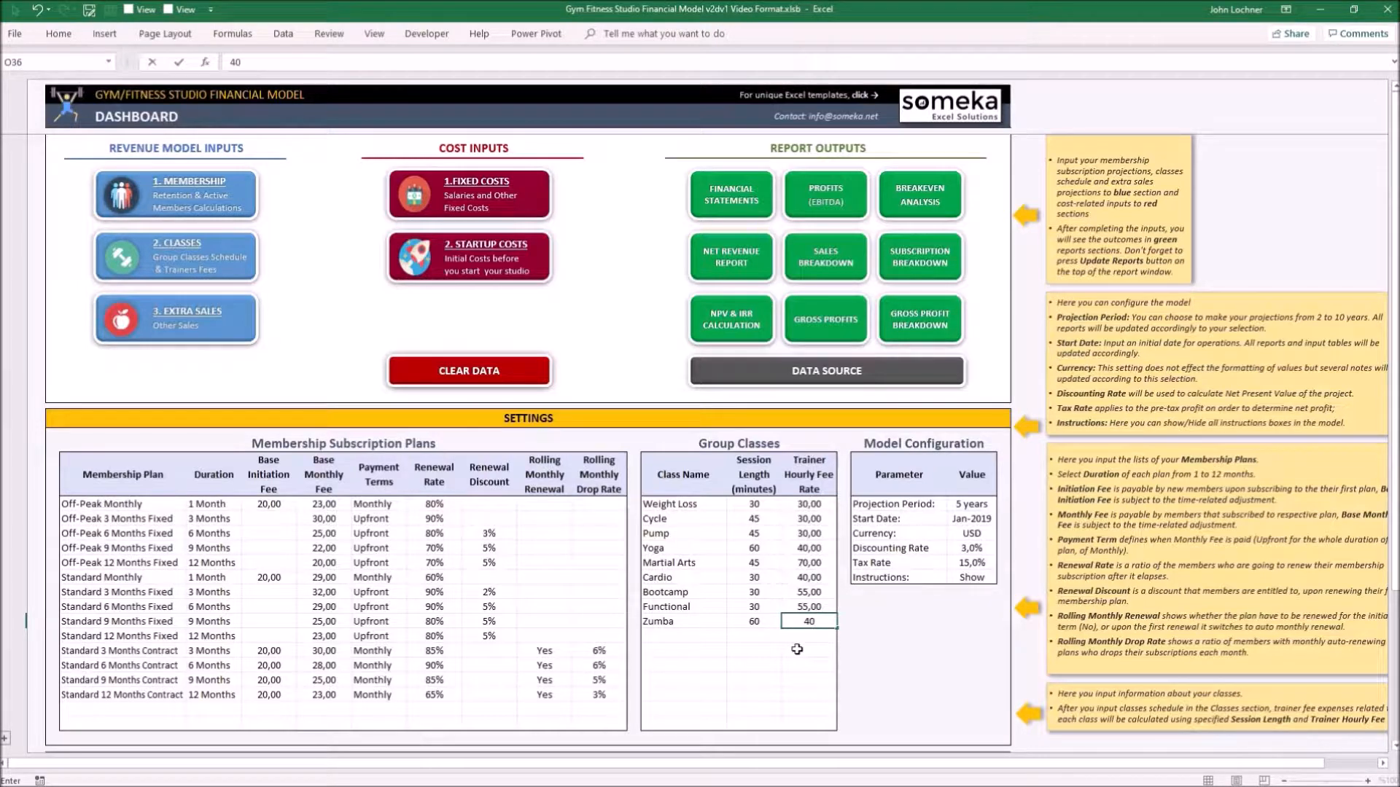
click(796, 650)
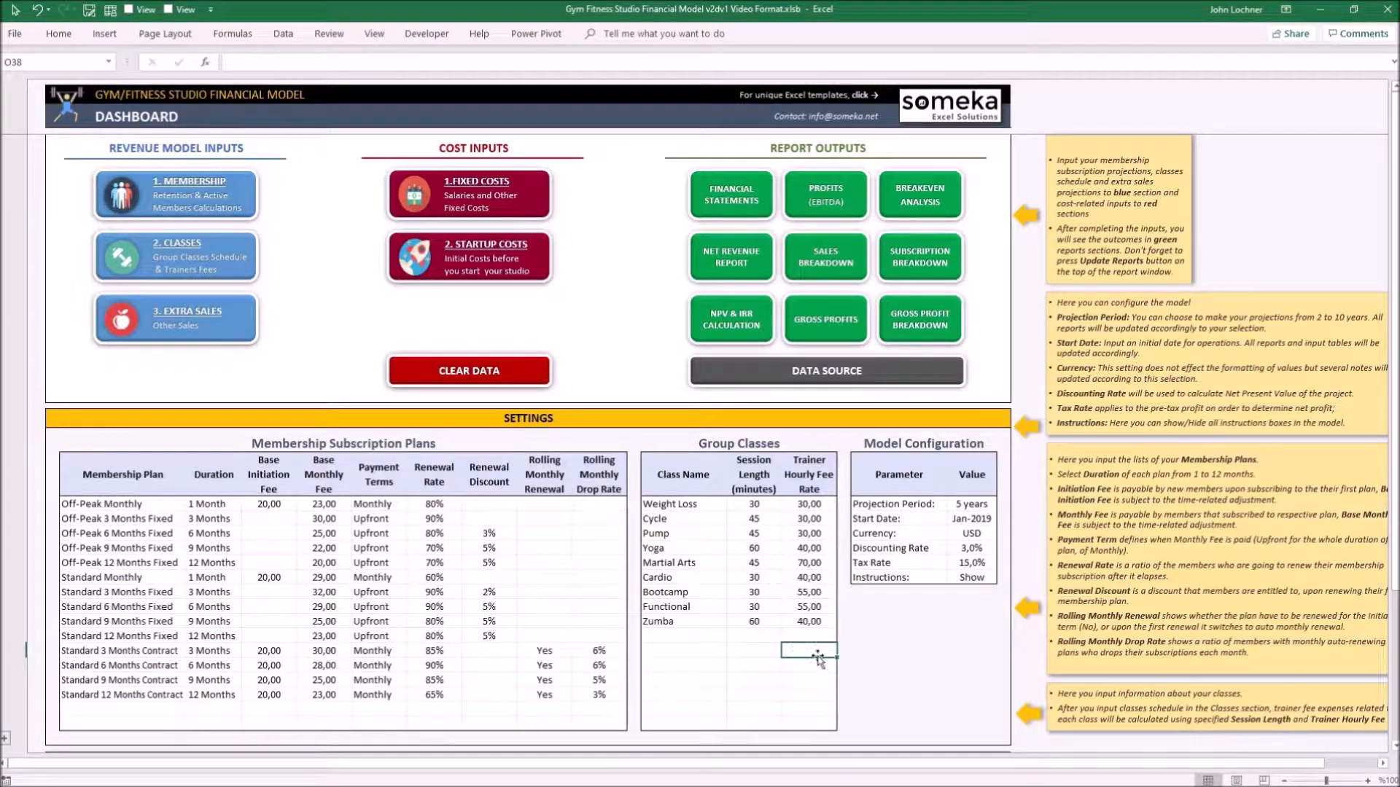
Review Model Configuration: keep the 5-year projection, check start date, currency, discounting and tax rates
click(974, 505)
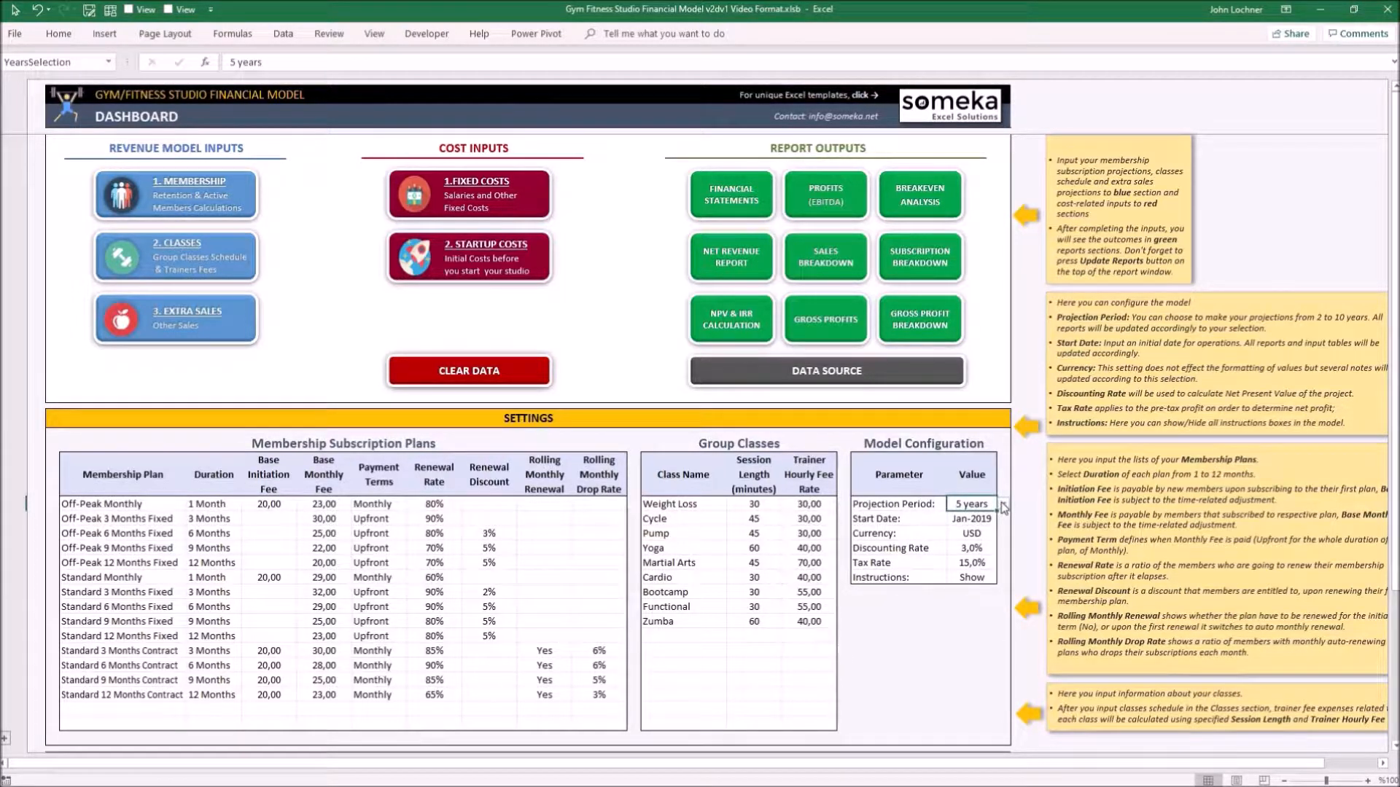
click(1004, 506)
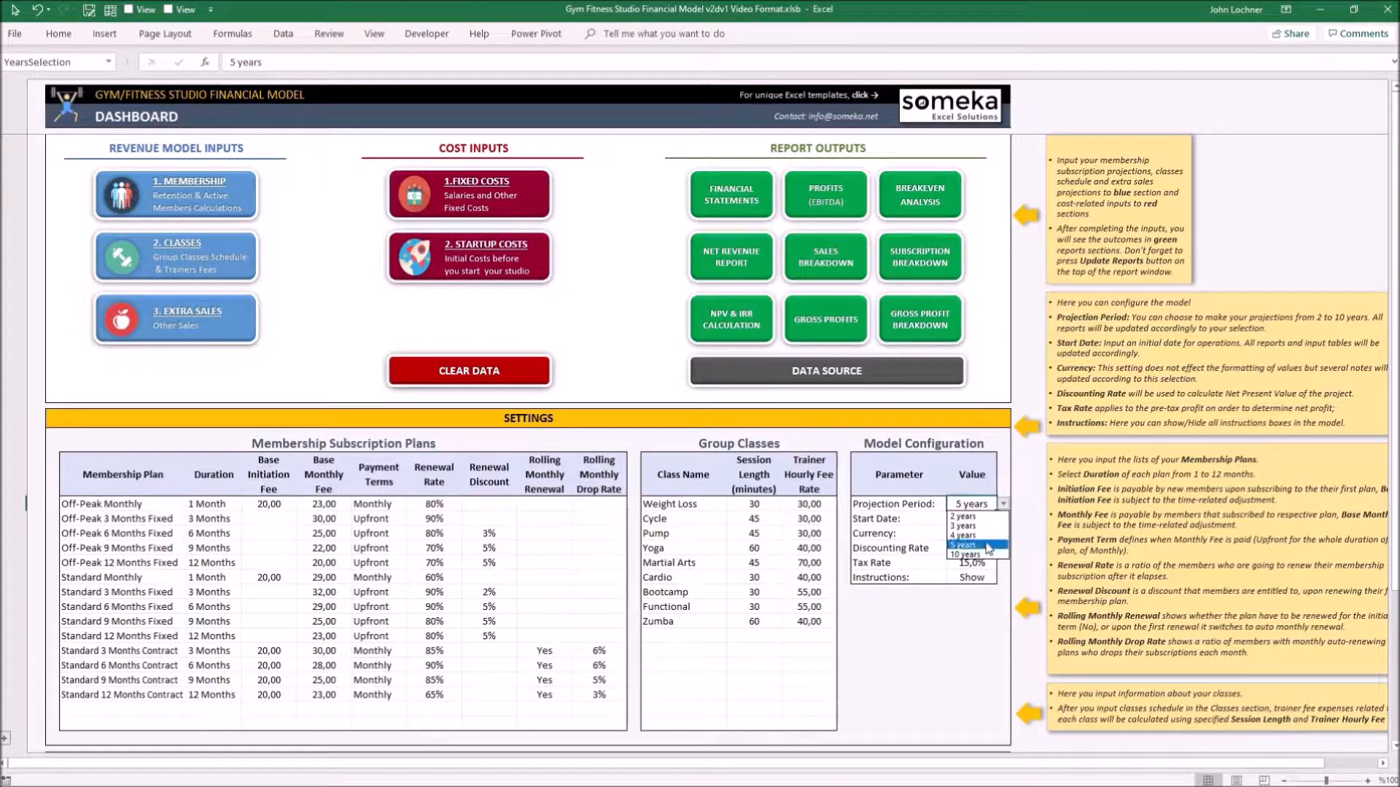
click(989, 547)
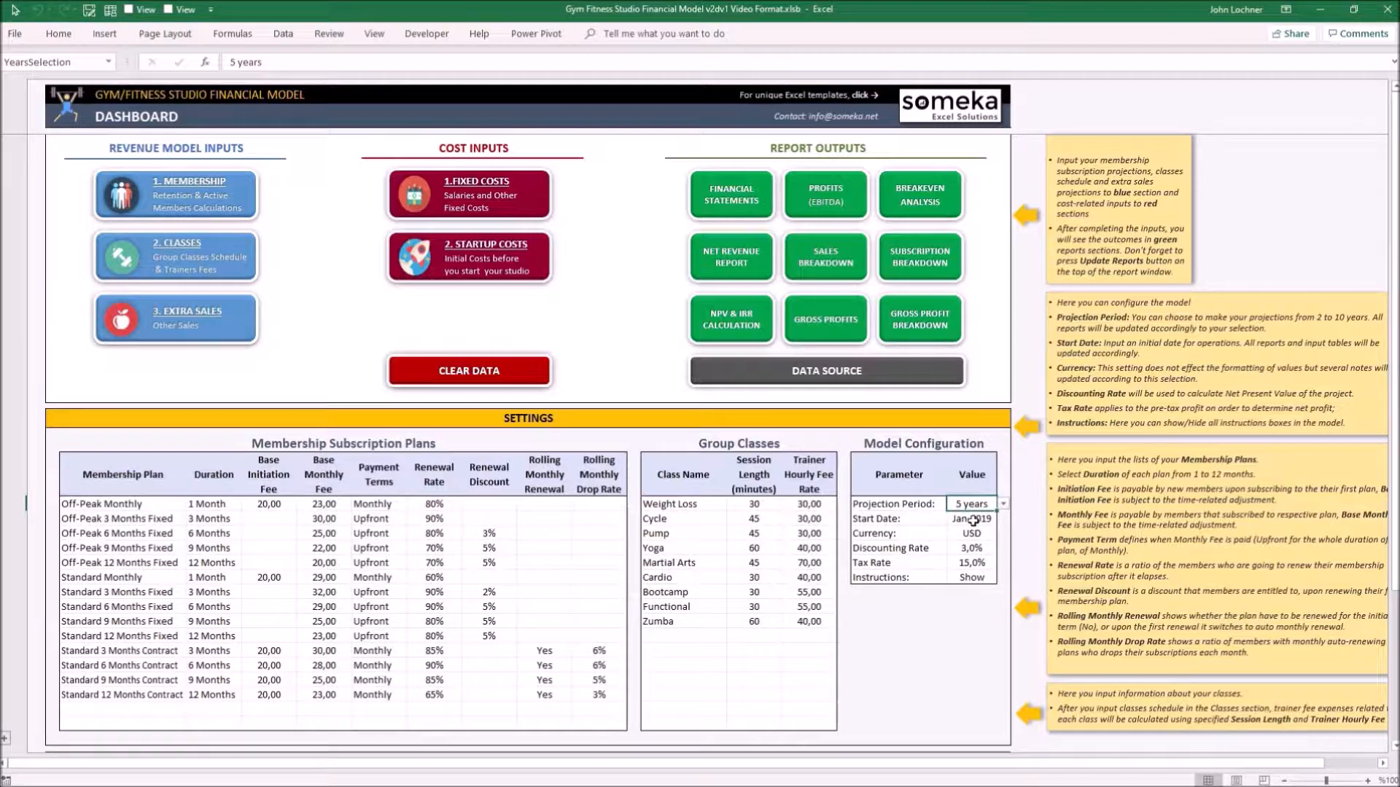
click(972, 519)
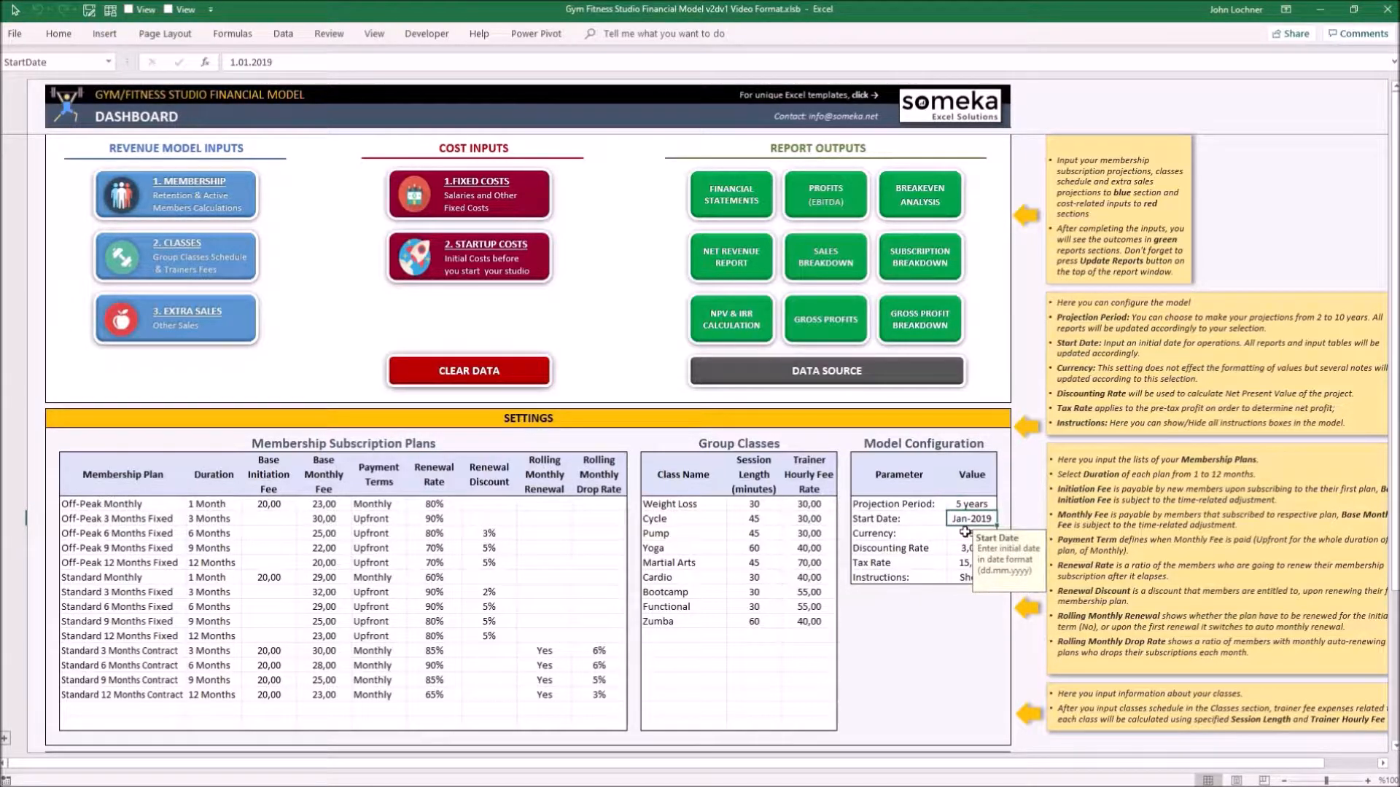
click(966, 533)
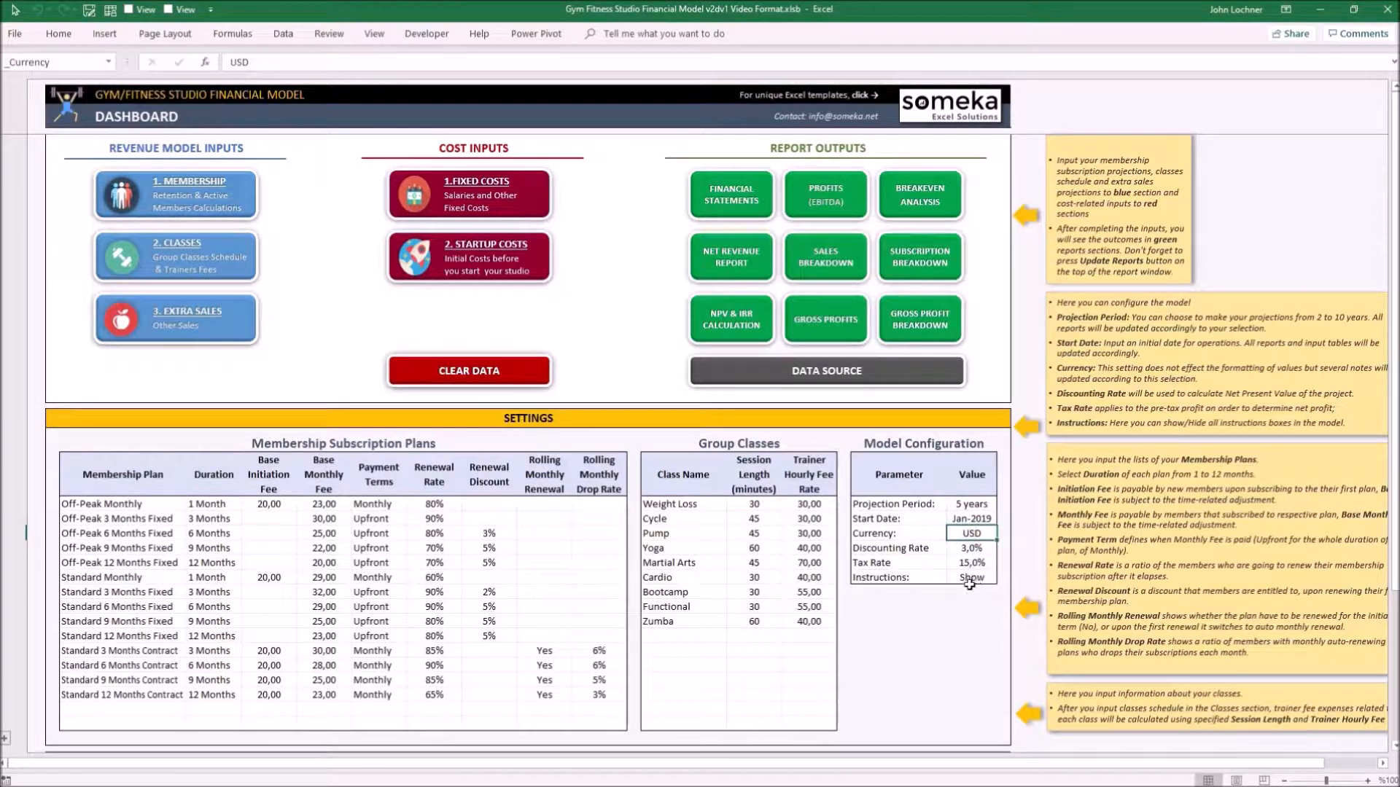
click(967, 549)
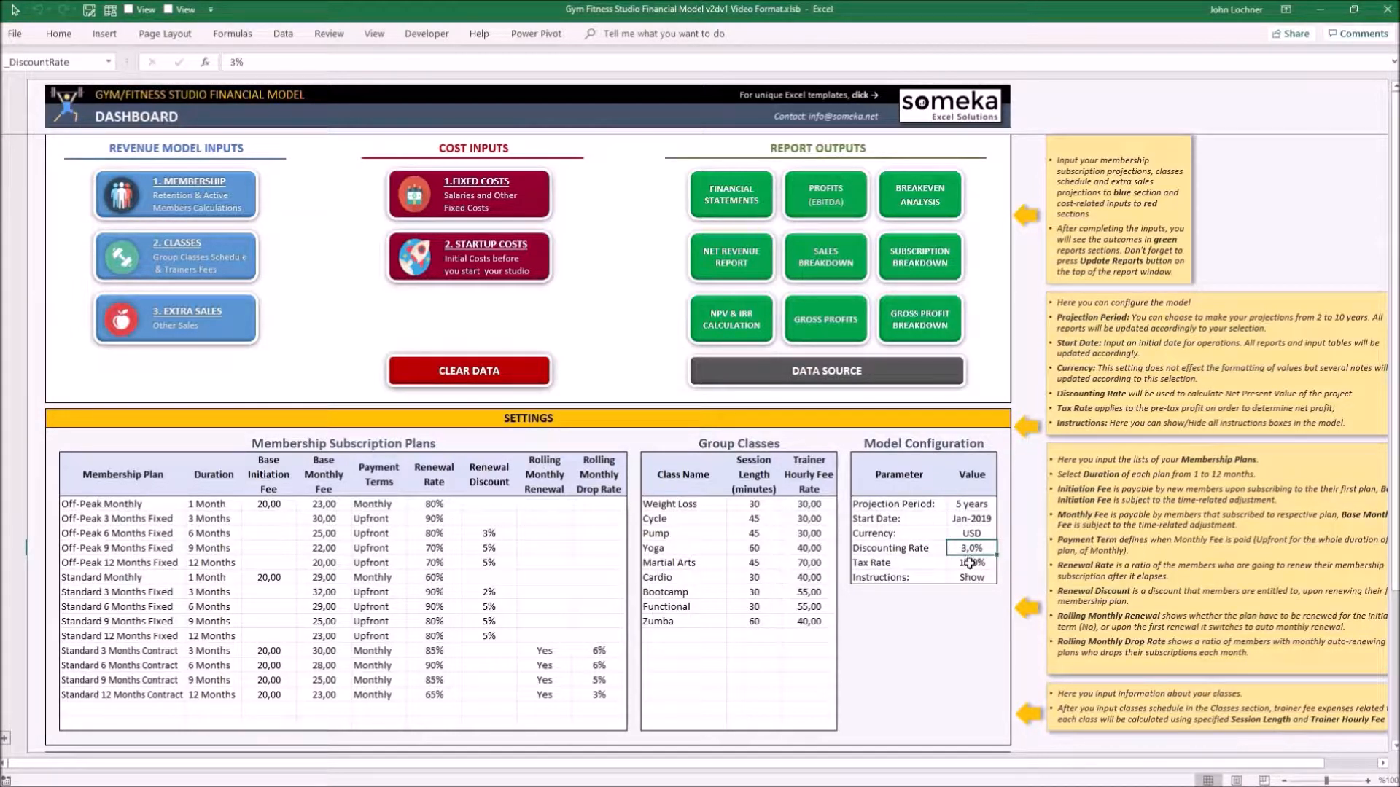
click(971, 562)
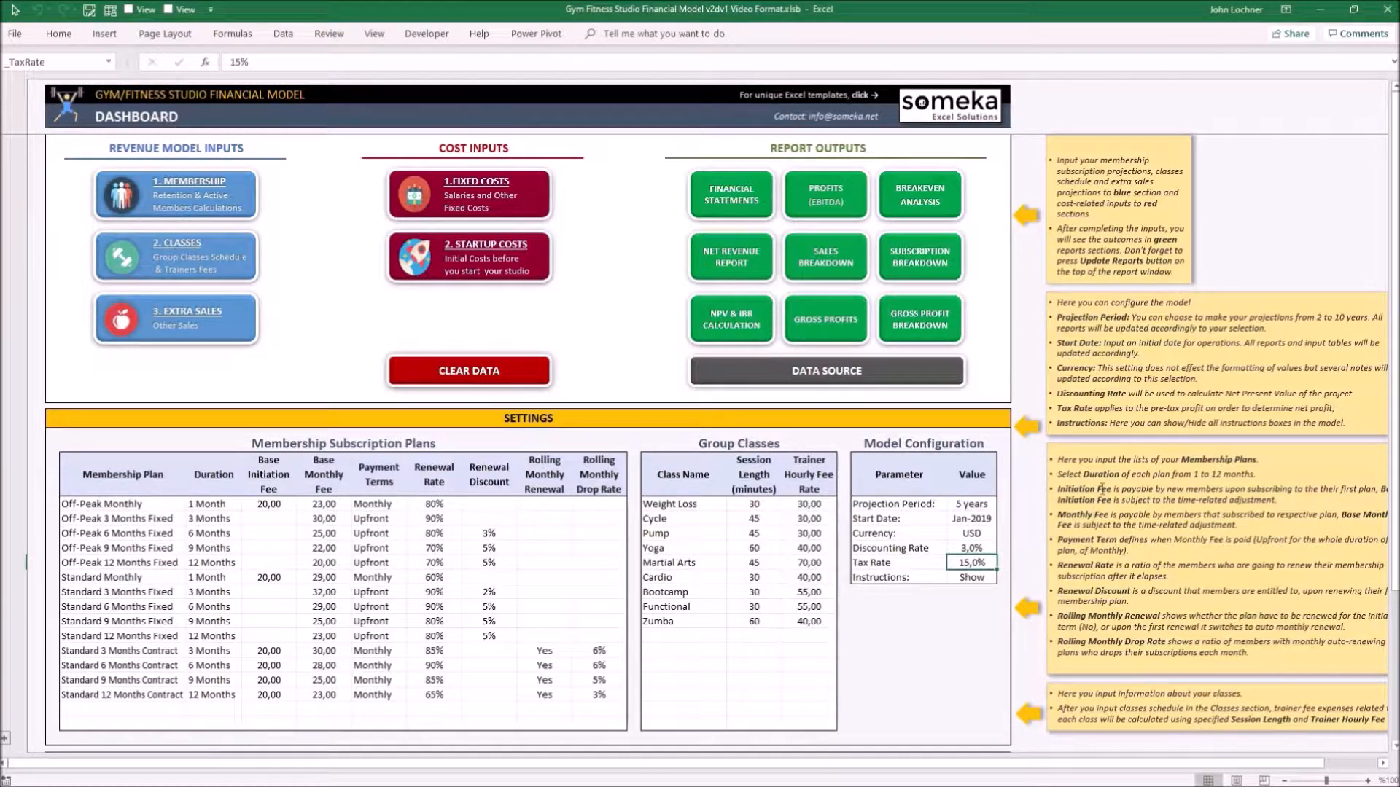
Set the Instructions setting to Hide
click(973, 578)
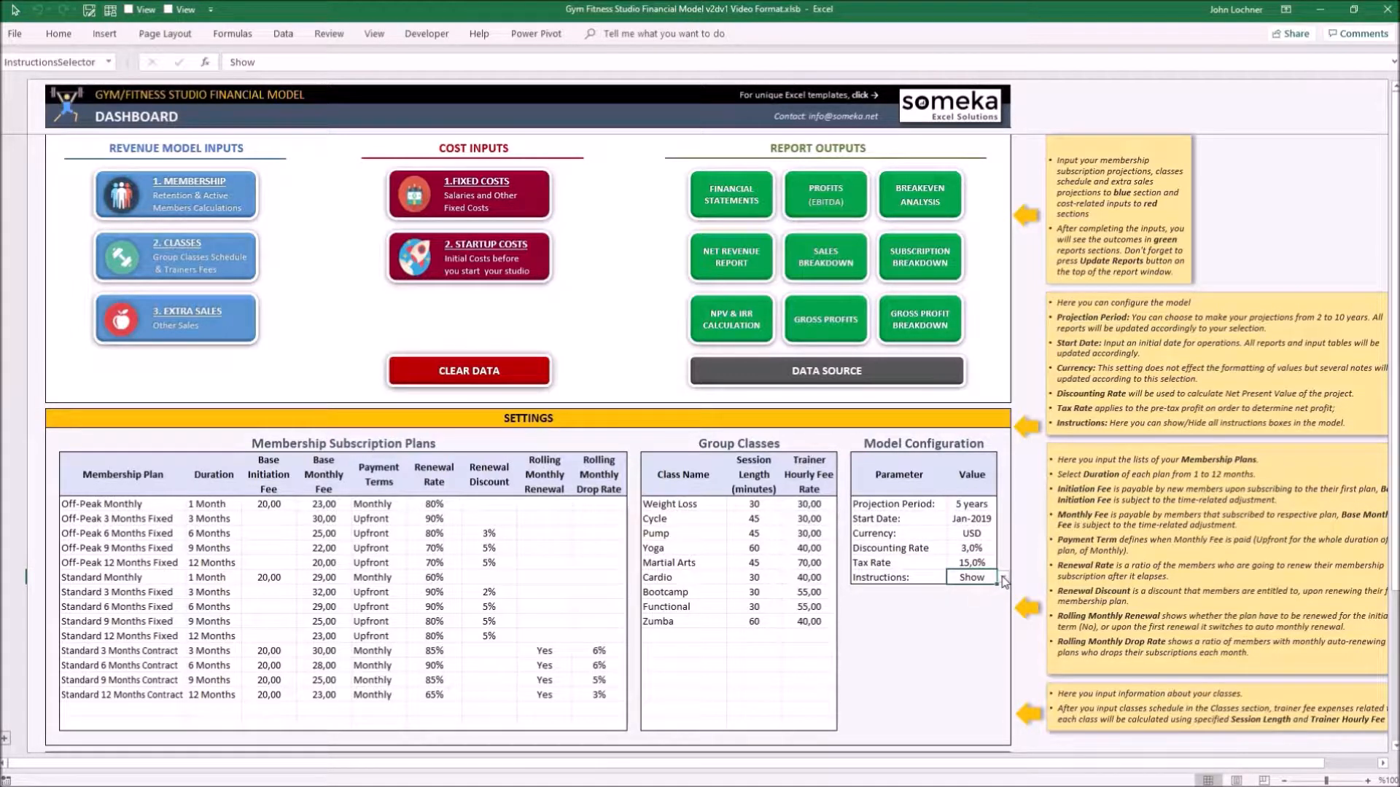
click(1004, 579)
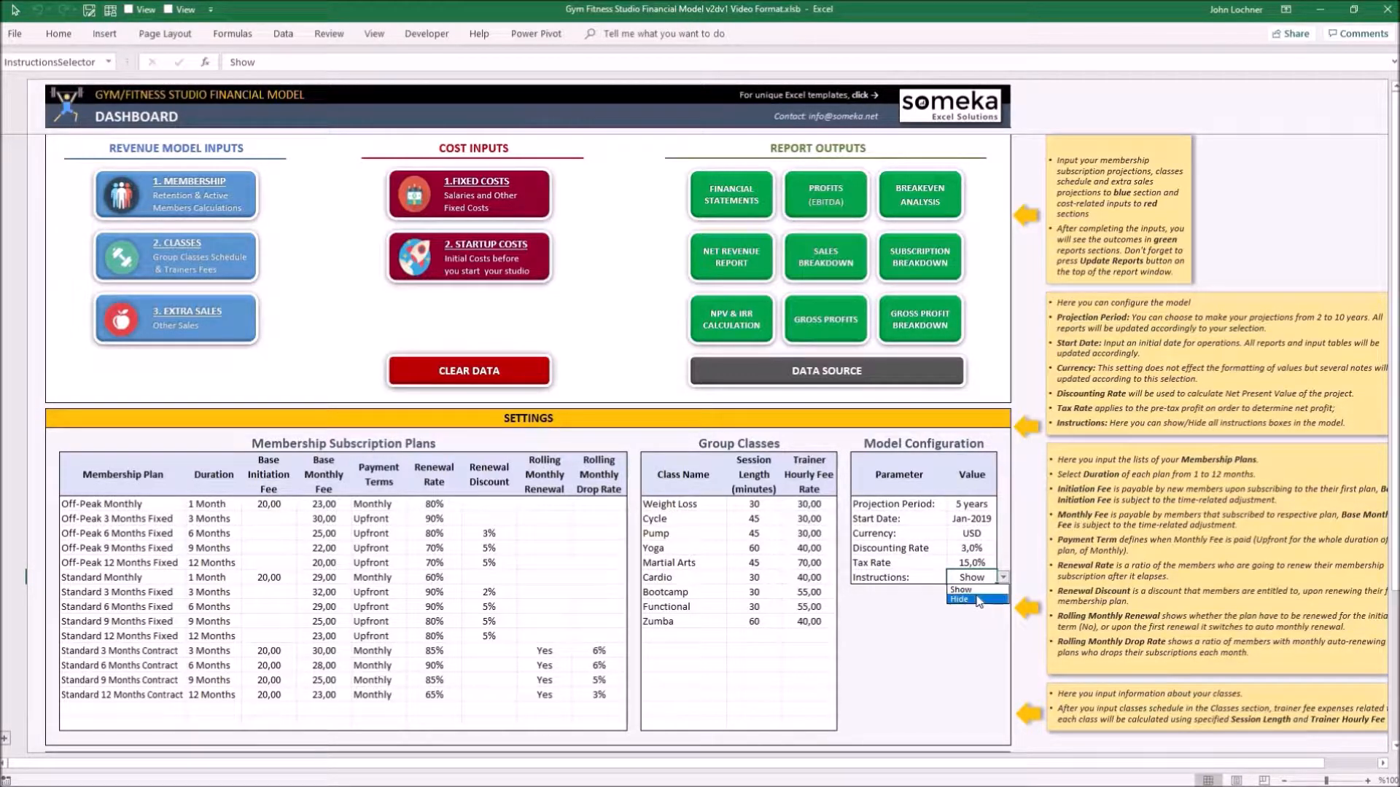
click(972, 598)
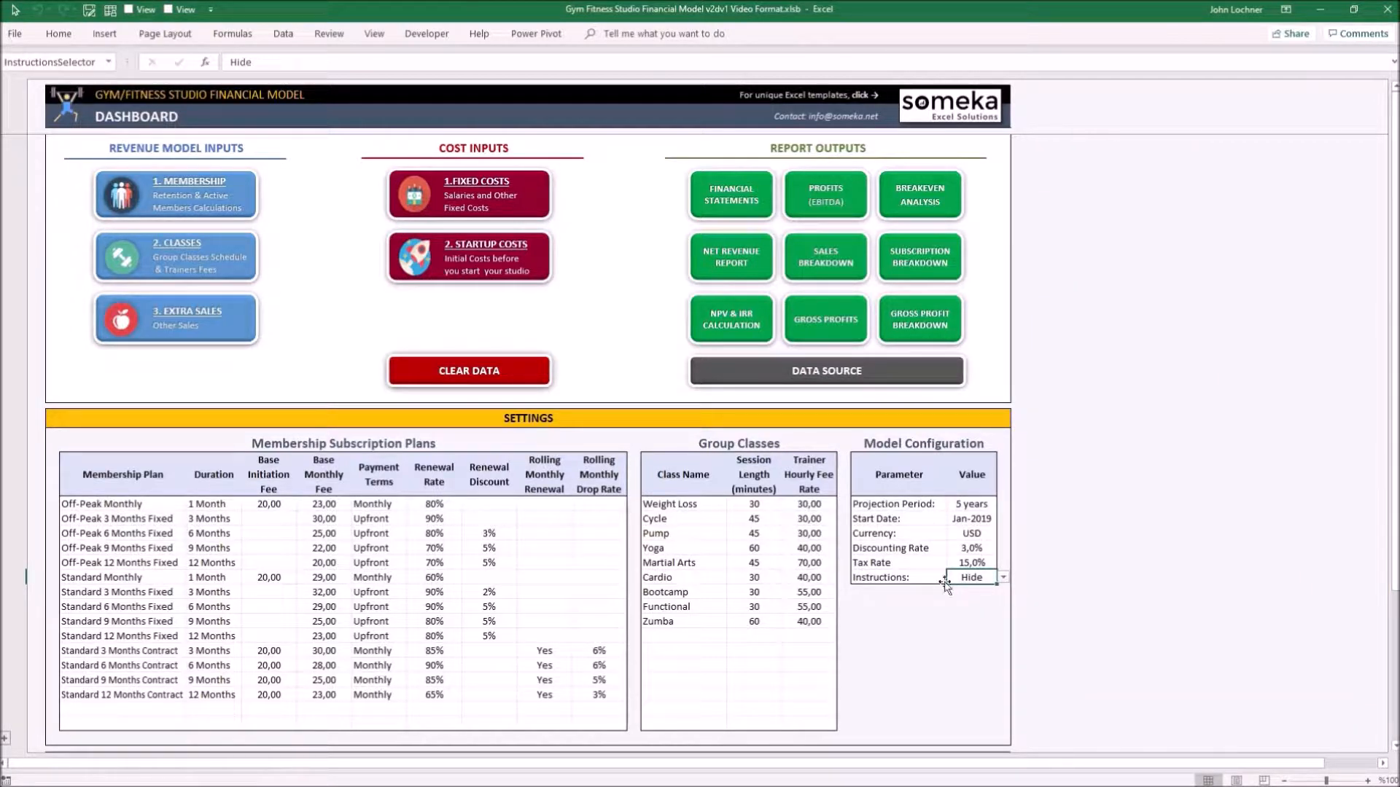
Add Standard 12 Months Contract to the new subscriptions table on the Membership sheet
click(180, 204)
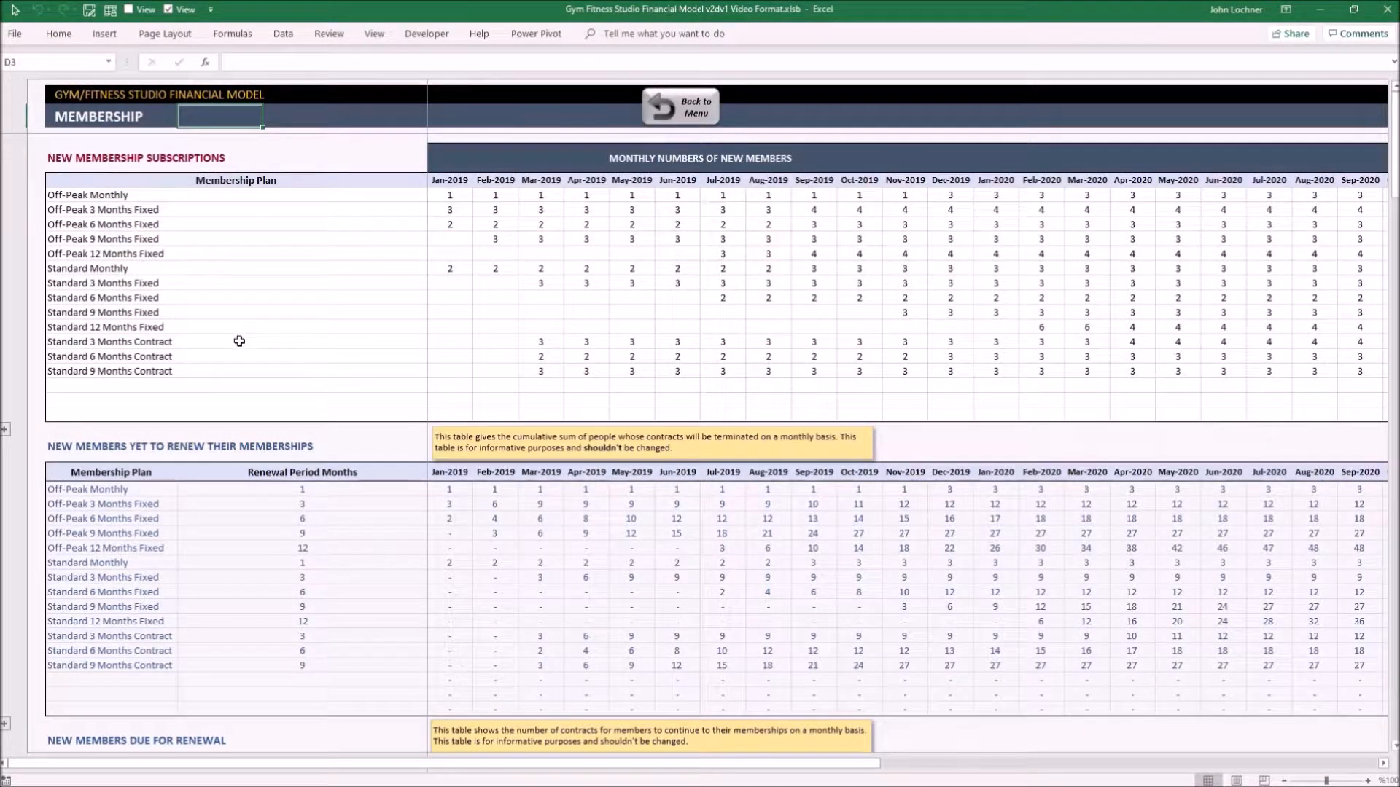
click(416, 385)
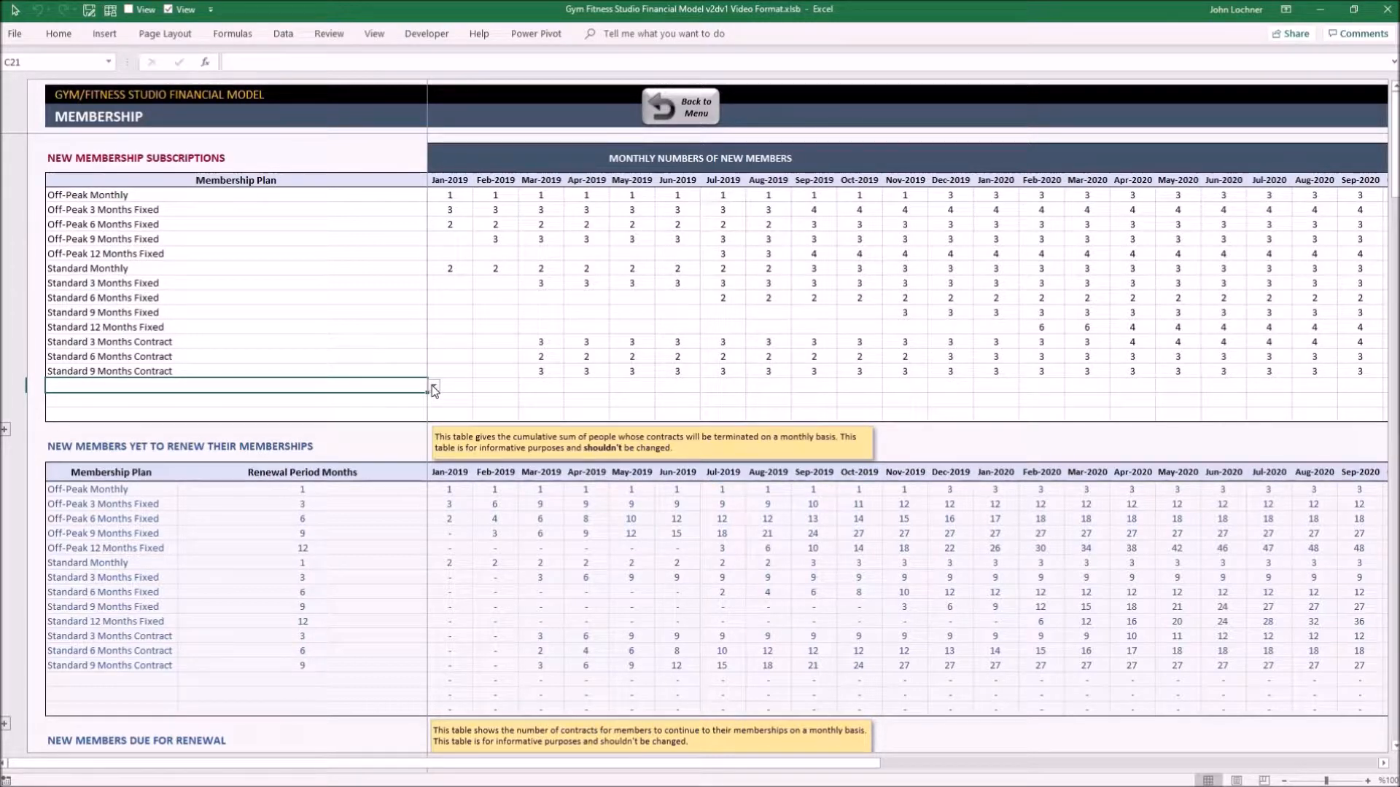
click(433, 389)
scroll(218, 433, down, 3)
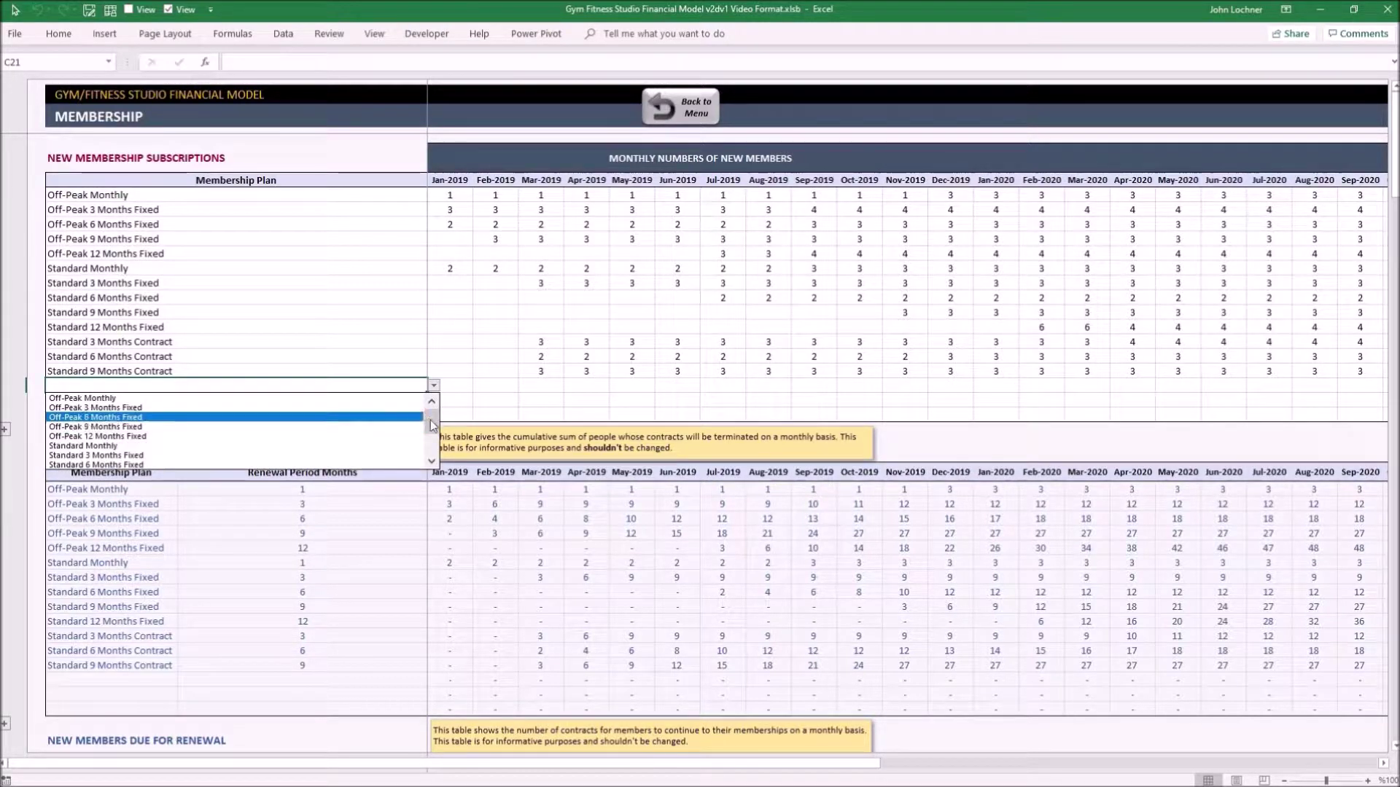
click(318, 464)
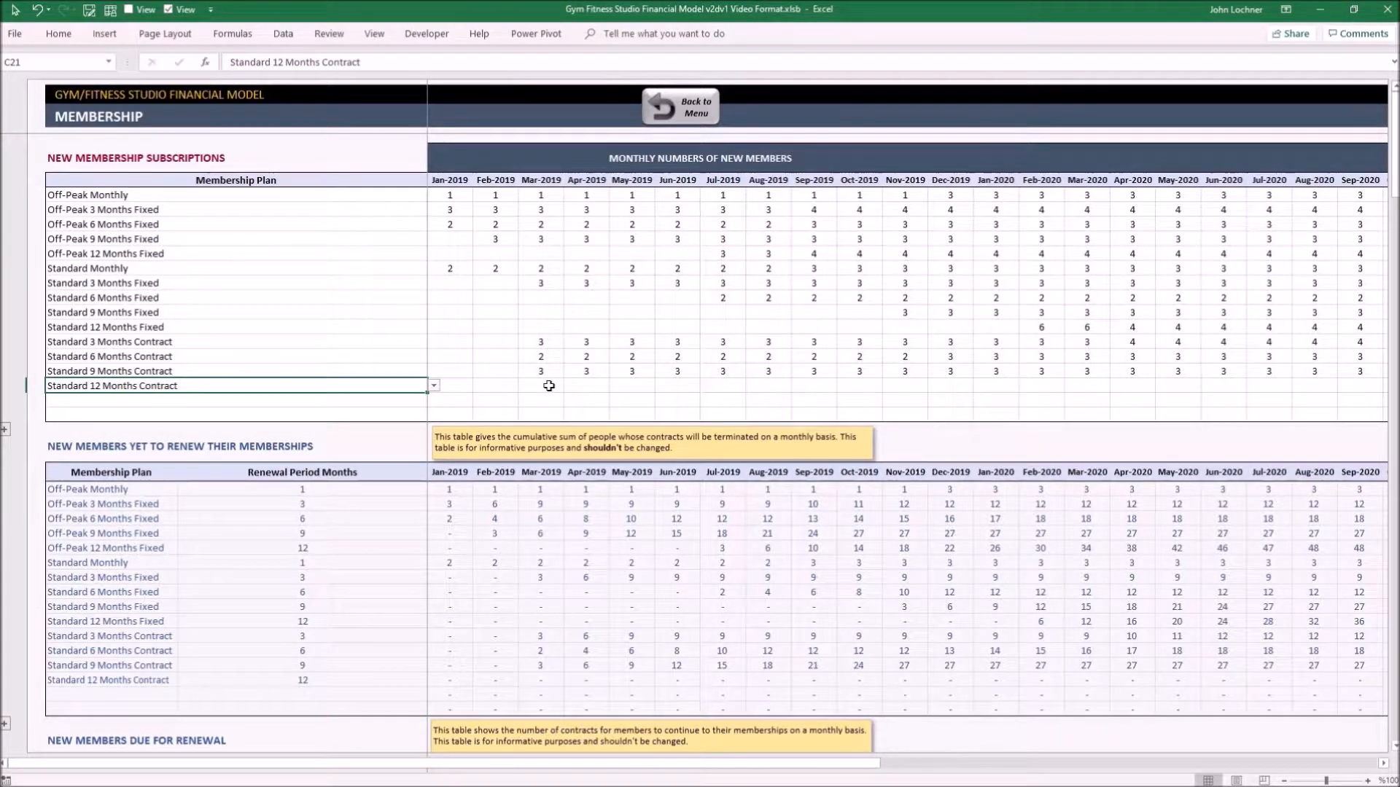
Enter 1 new member in Mar-2019 and paste it as values through Aug-2022
click(550, 386)
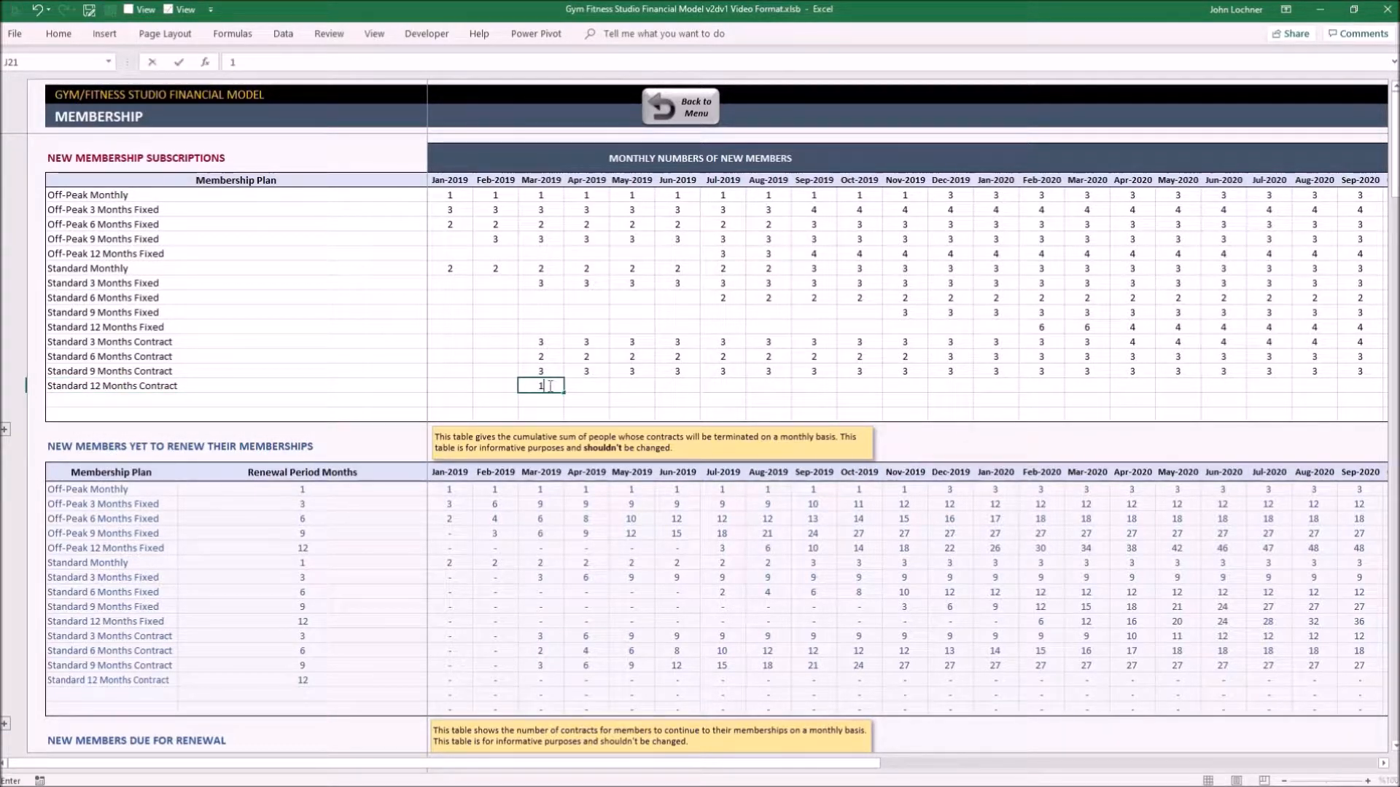
text(1)
key(ctrl+Return)
key(ctrl+c)
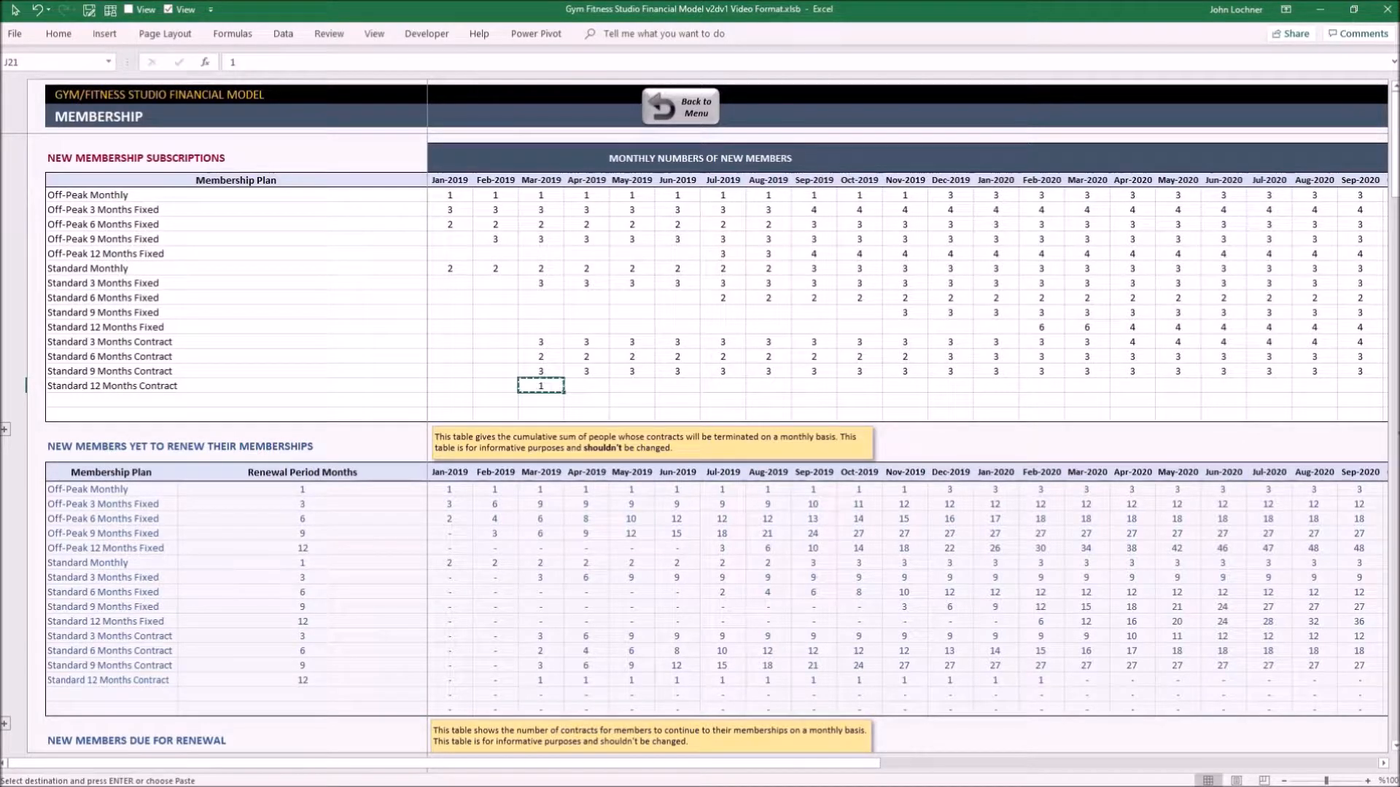
drag(540, 386, 1192, 449)
drag(1192, 387, 1236, 386)
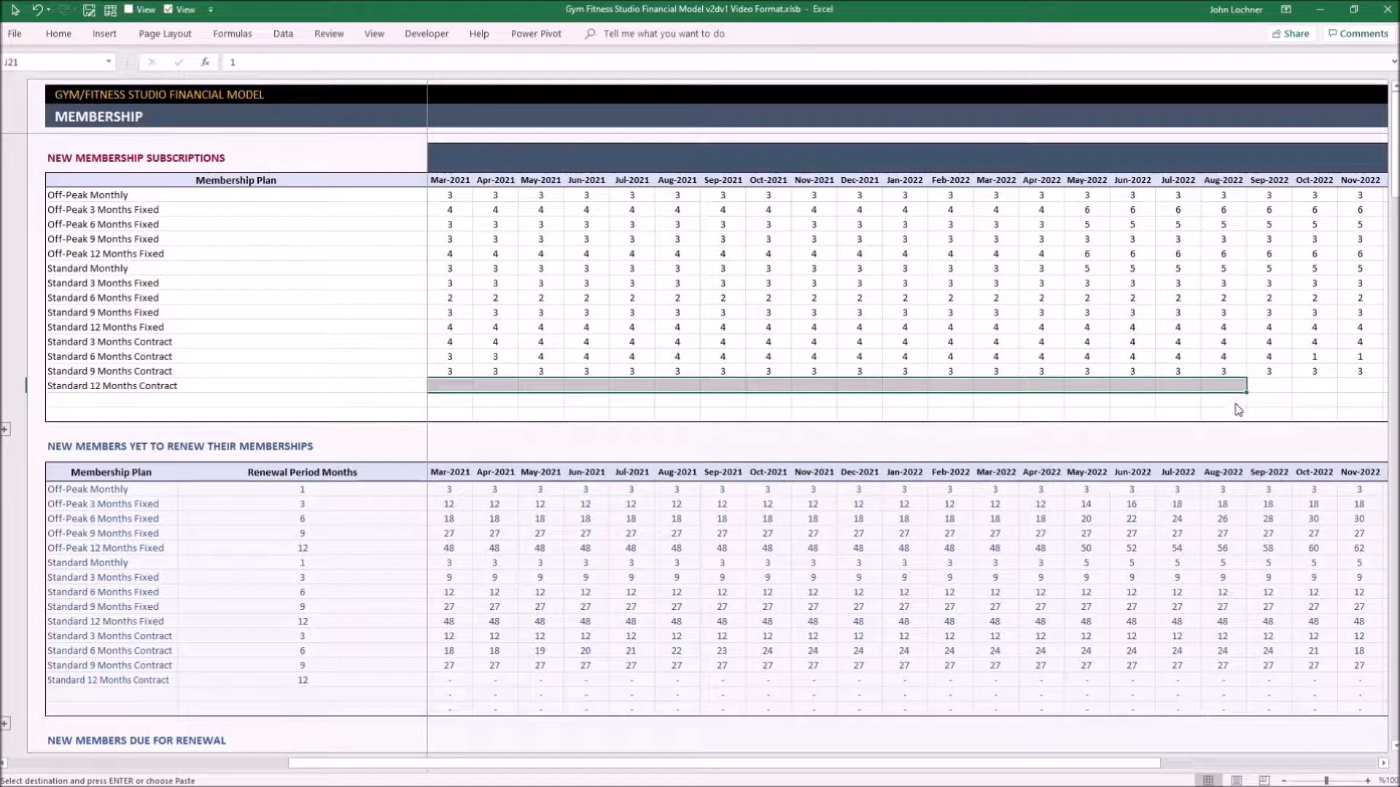
key(ctrl+alt+v)
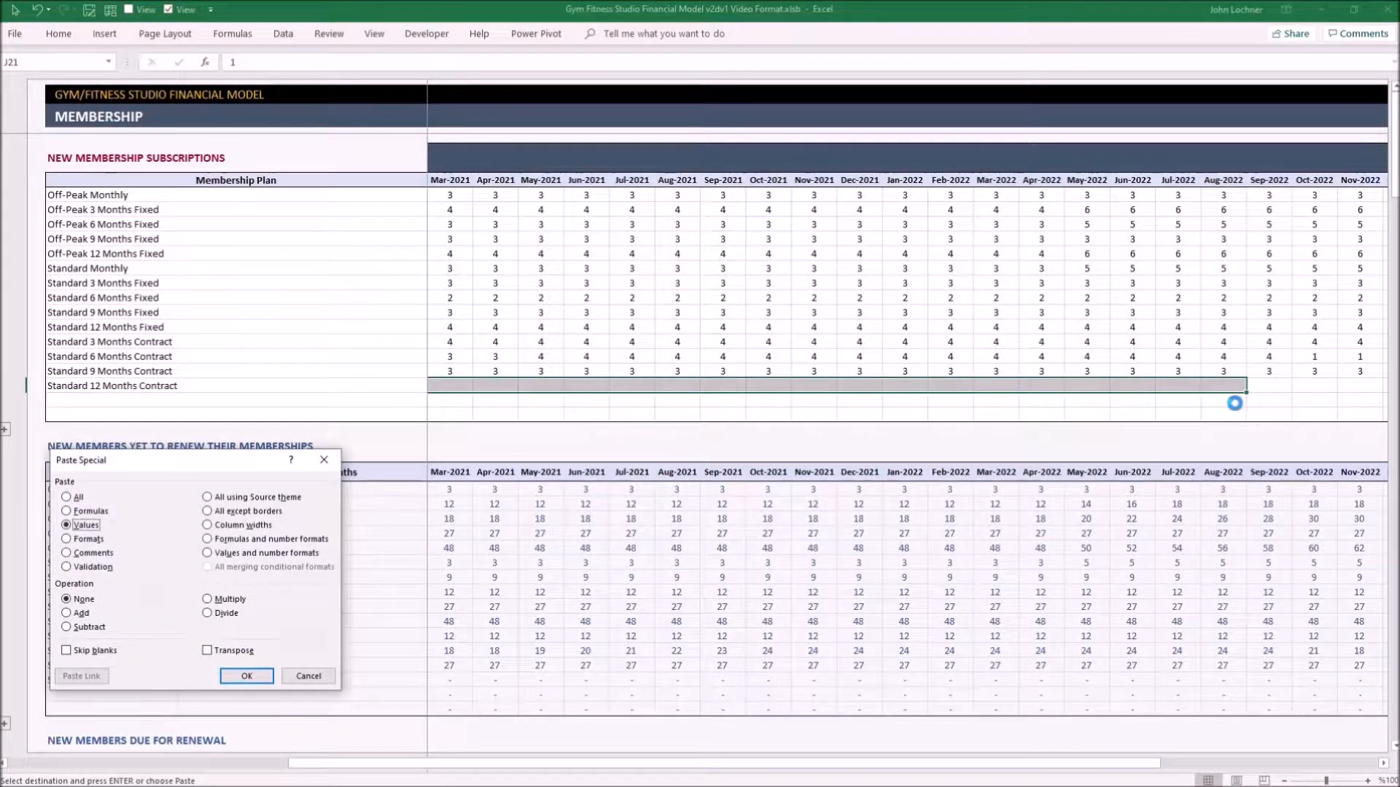
key(Return)
mouse_move(848, 763)
mouse_down()
mouse_move(1266, 759)
mouse_move(985, 755)
mouse_move(1017, 755)
mouse_up()
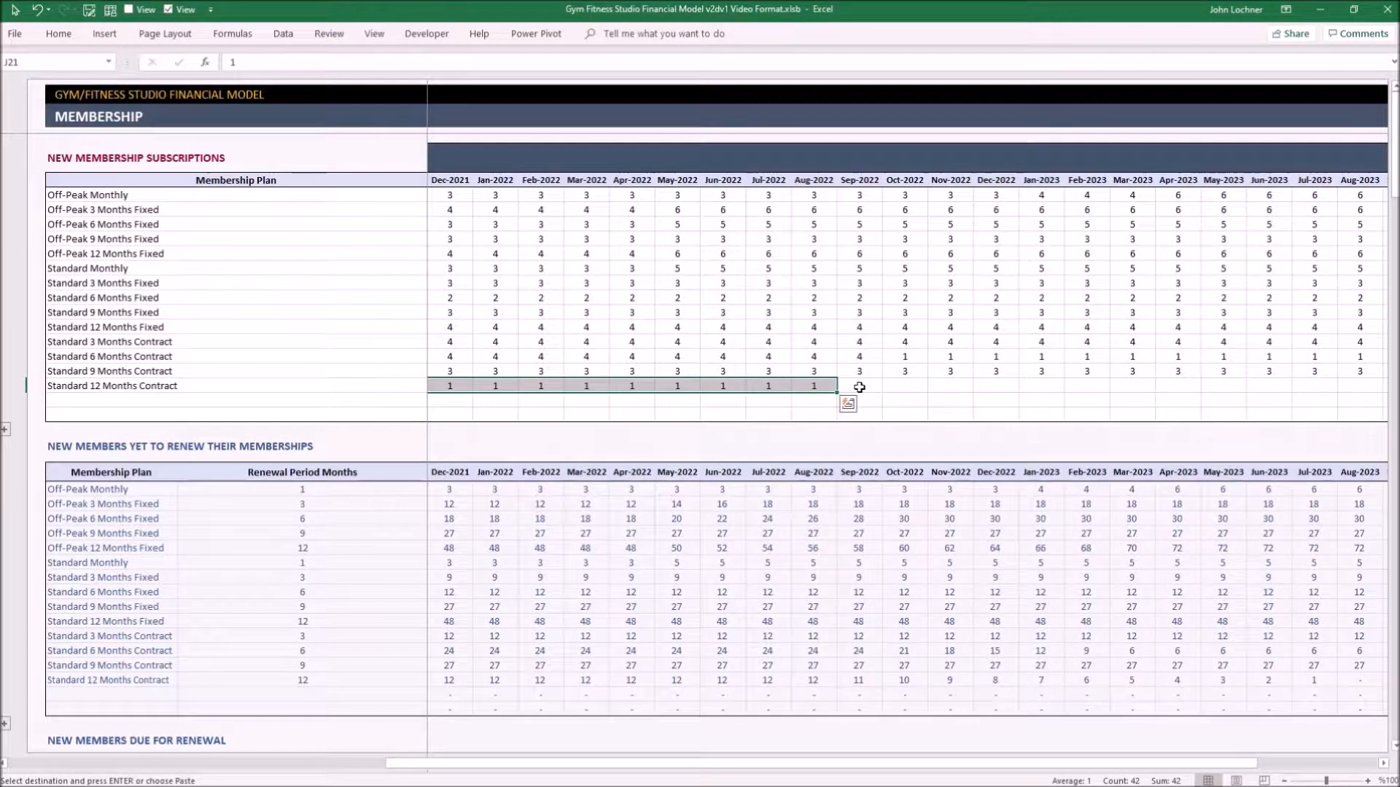
Enter 2 new members in Sep-2022 and fill it through Dec-2023
click(859, 387)
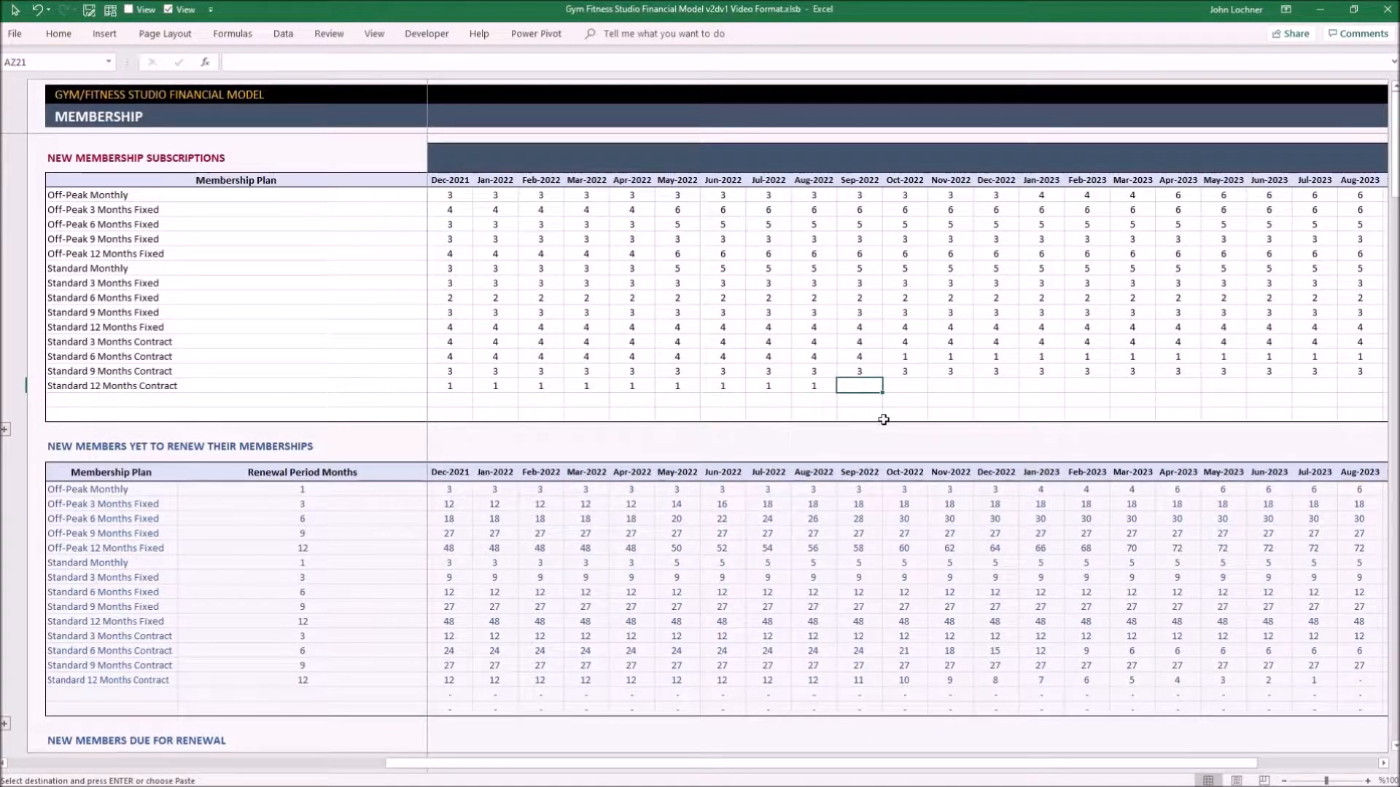
key(Return)
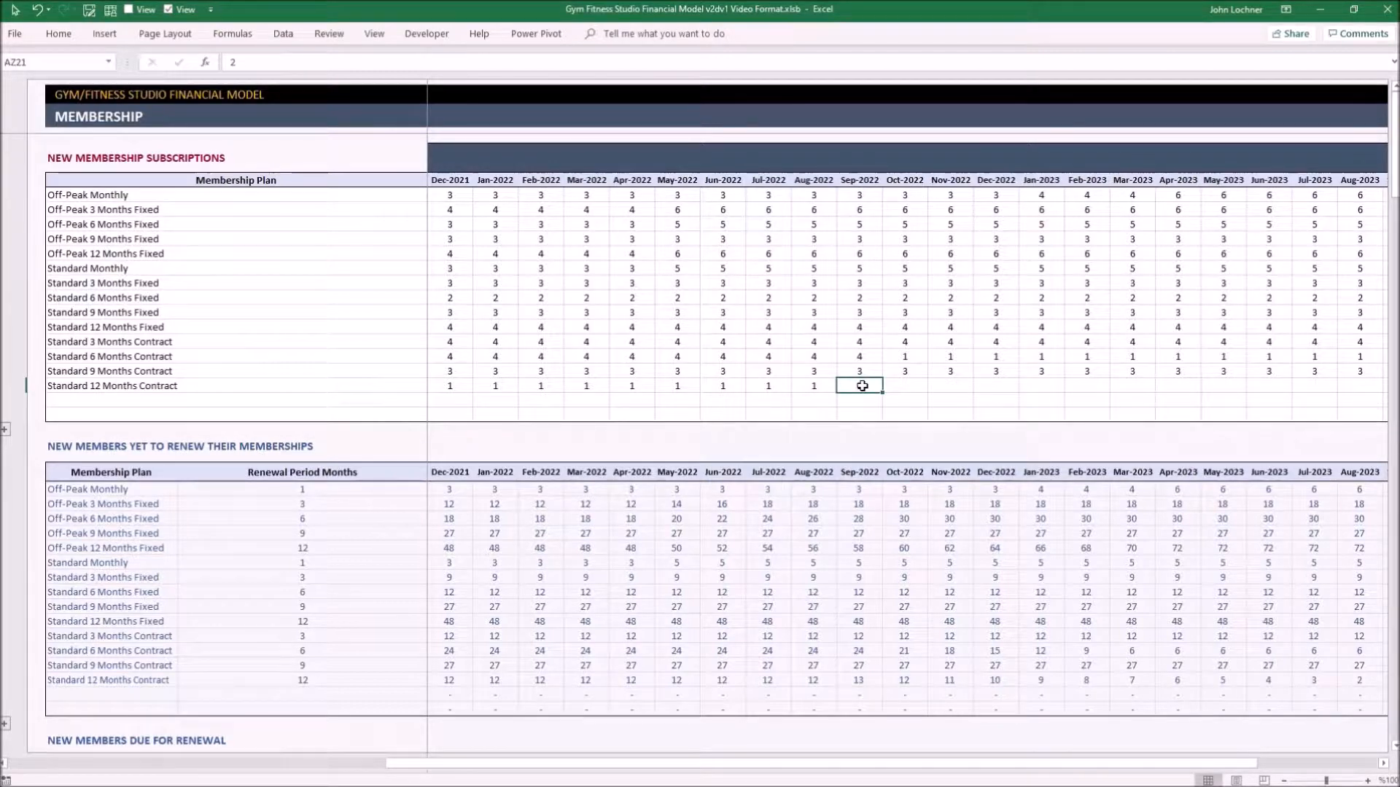
key(ctrl+c)
drag(906, 388, 1359, 387)
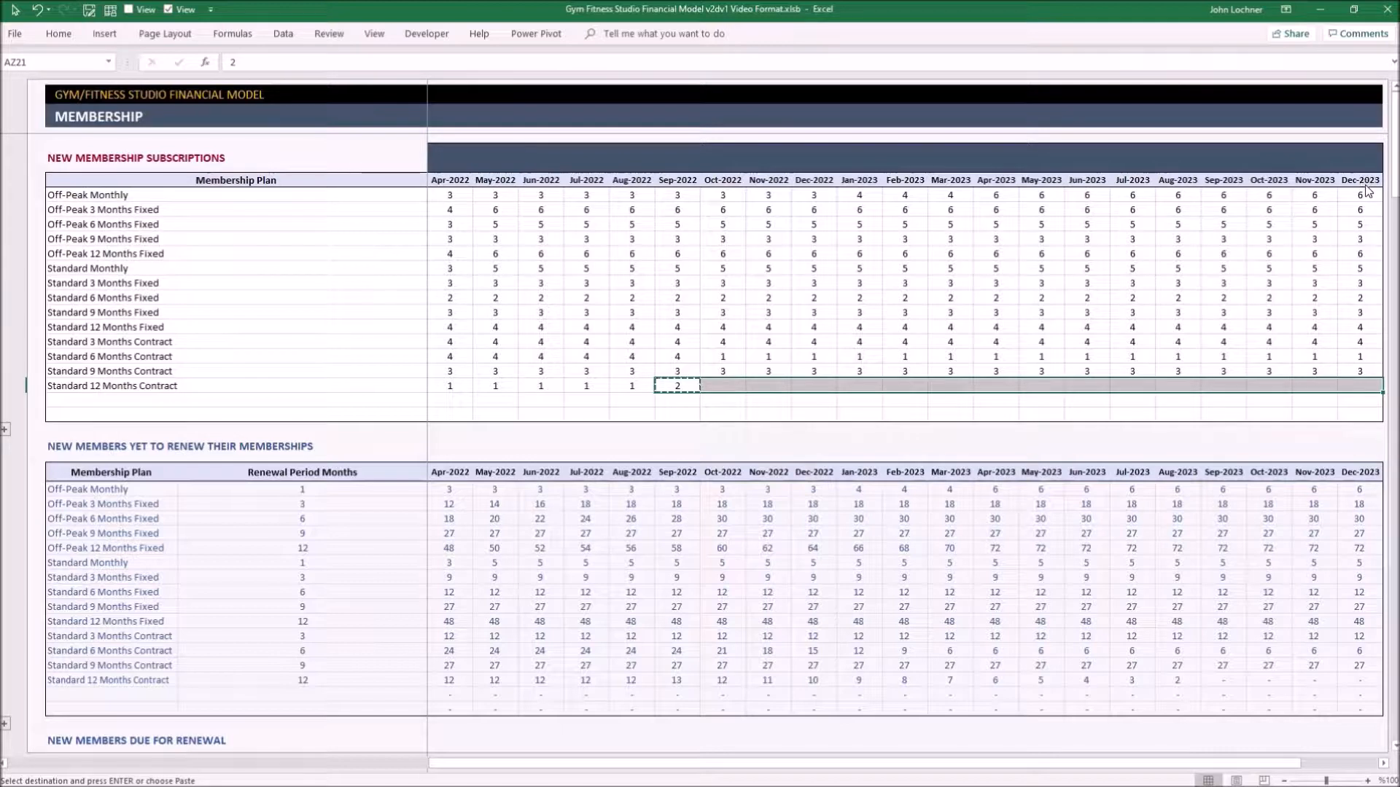
key(ctrl+alt+v)
key(f)
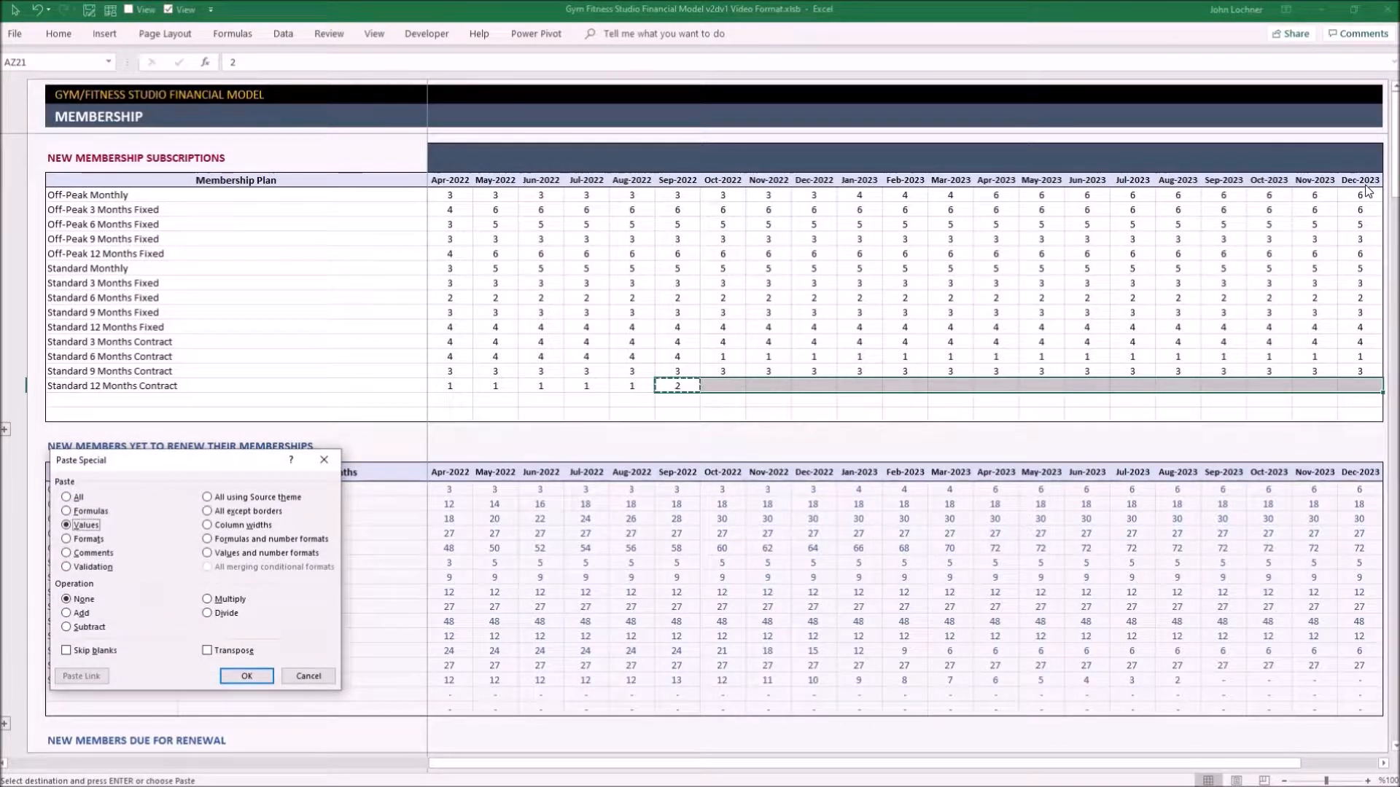
key(Return)
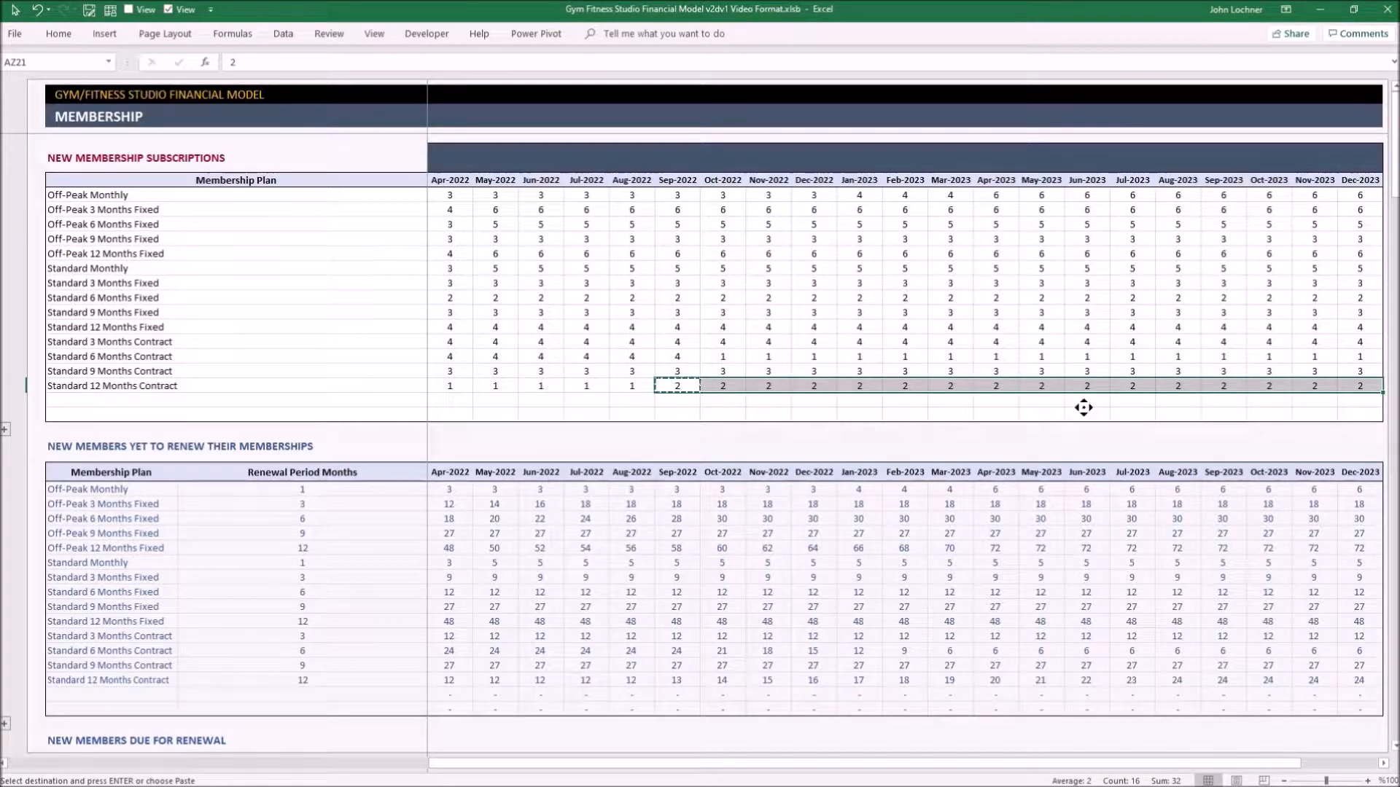
click(1080, 409)
scroll(1080, 409, left, 10)
scroll(1080, 408, left, 10)
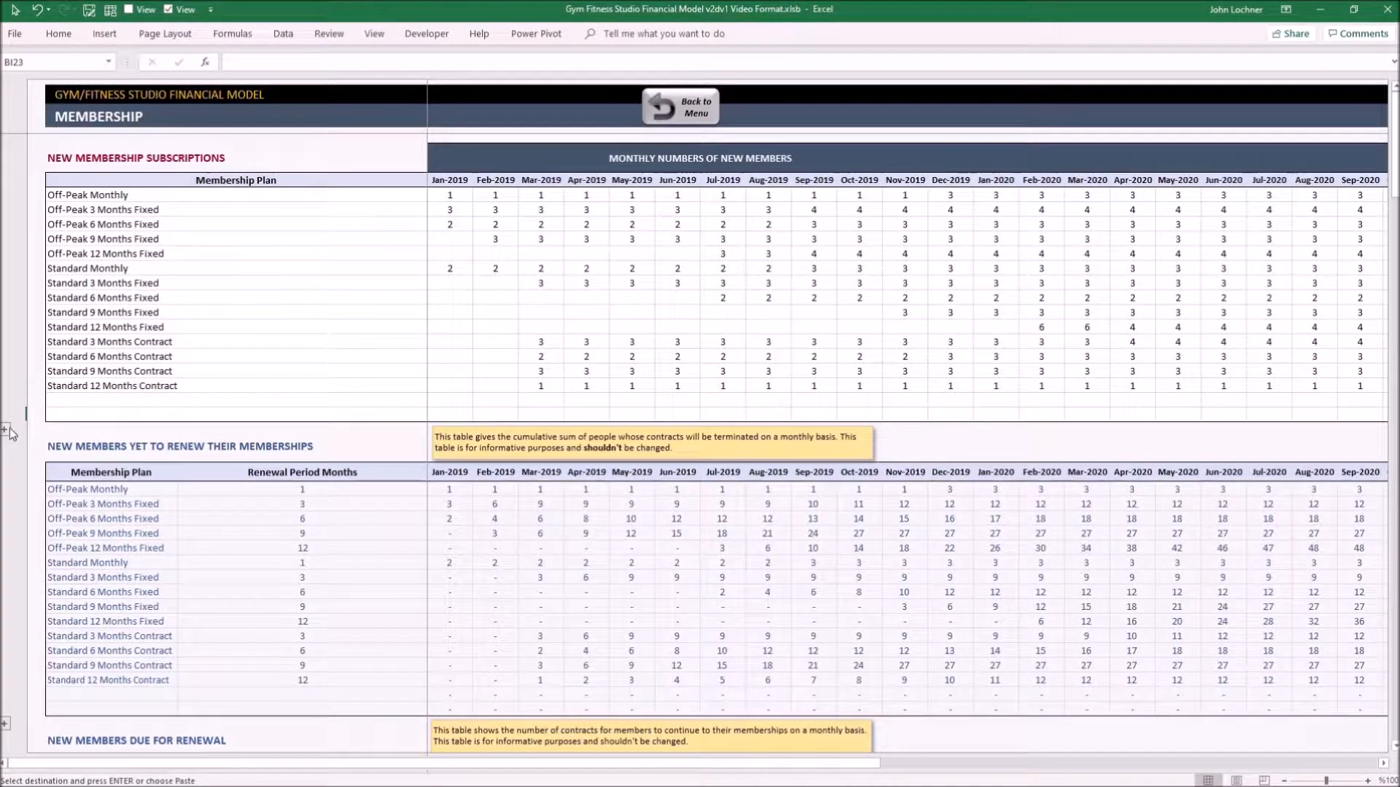
click(6, 432)
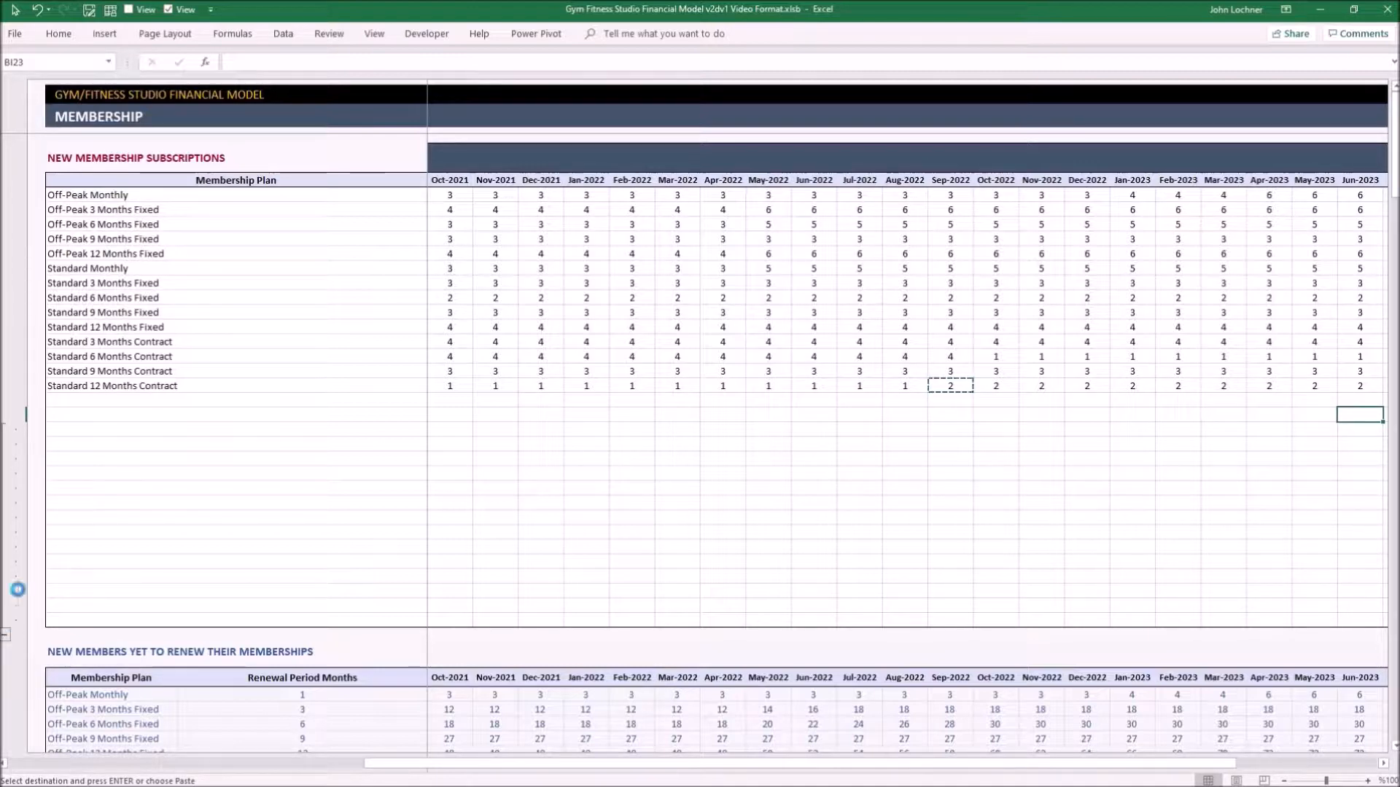
click(6, 634)
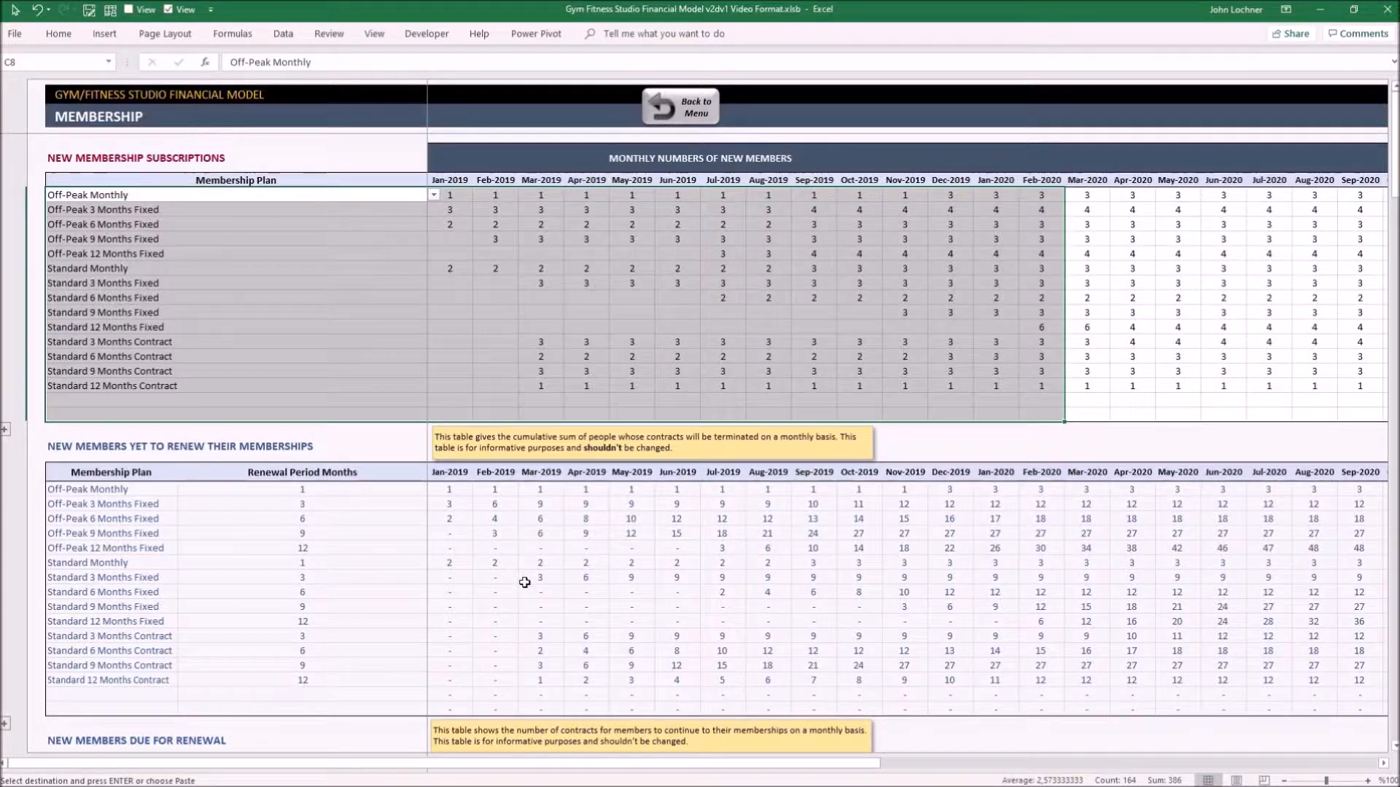
scroll(516, 576, down, 1)
Scroll through the renewal, rolling, dropped and periodic-renewal membership tables
click(219, 465)
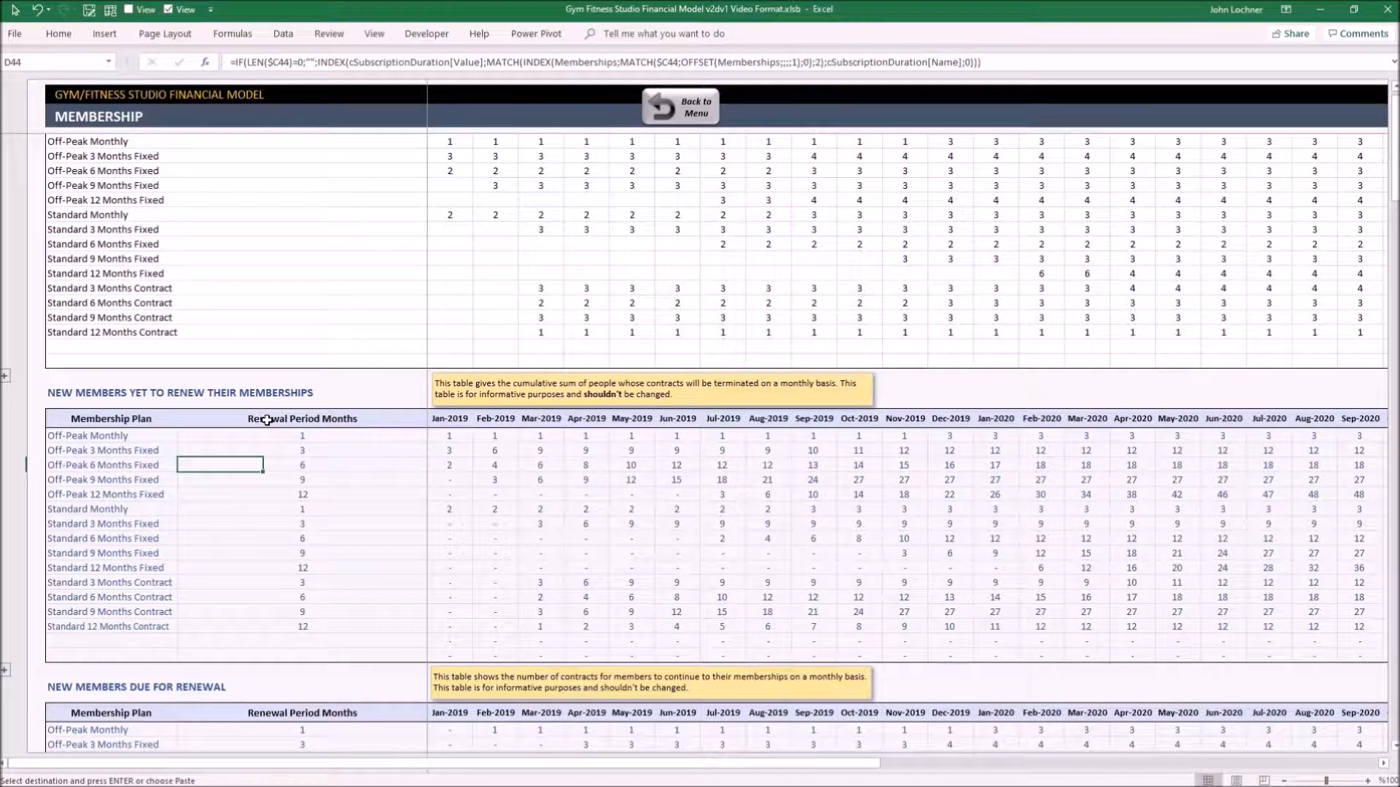
scroll(266, 419, down, 2)
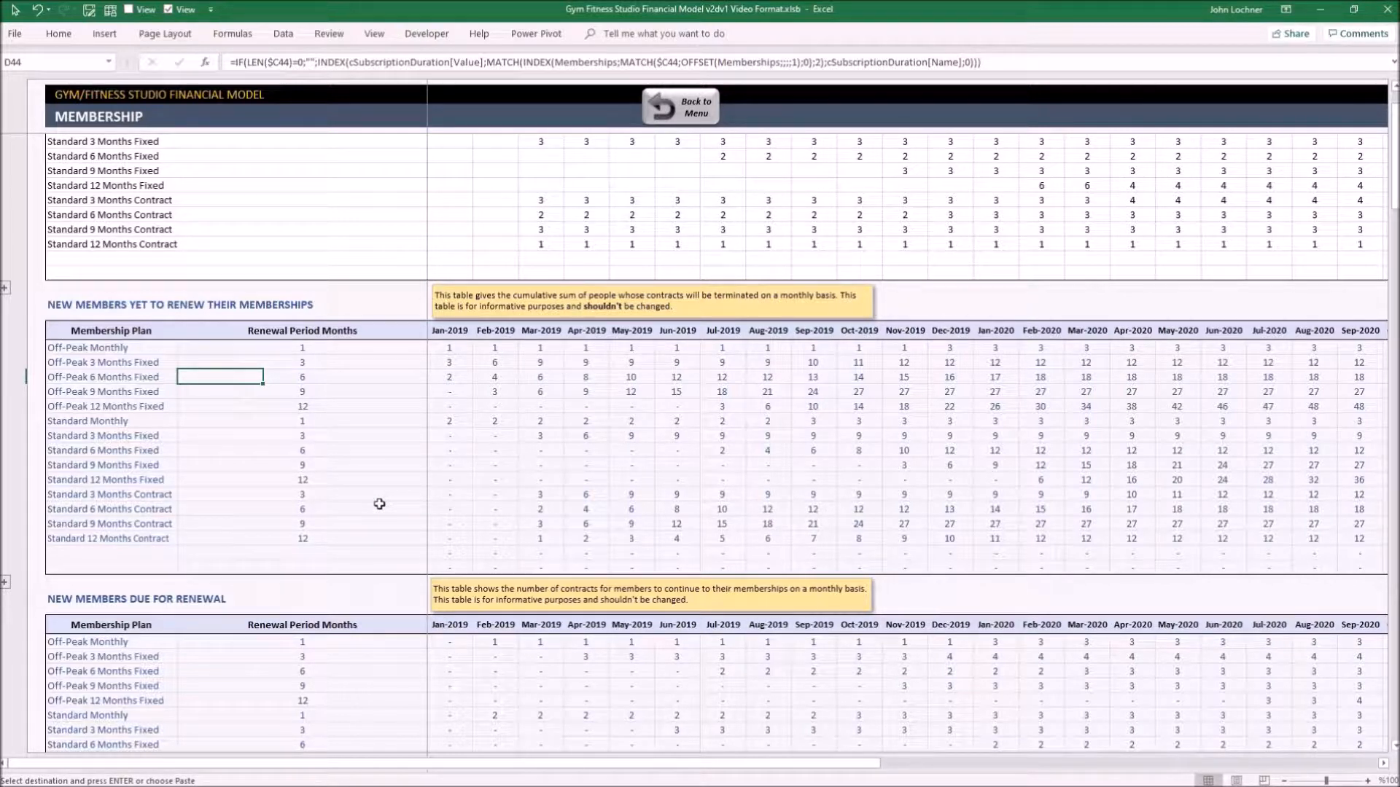
scroll(380, 505, down, 6)
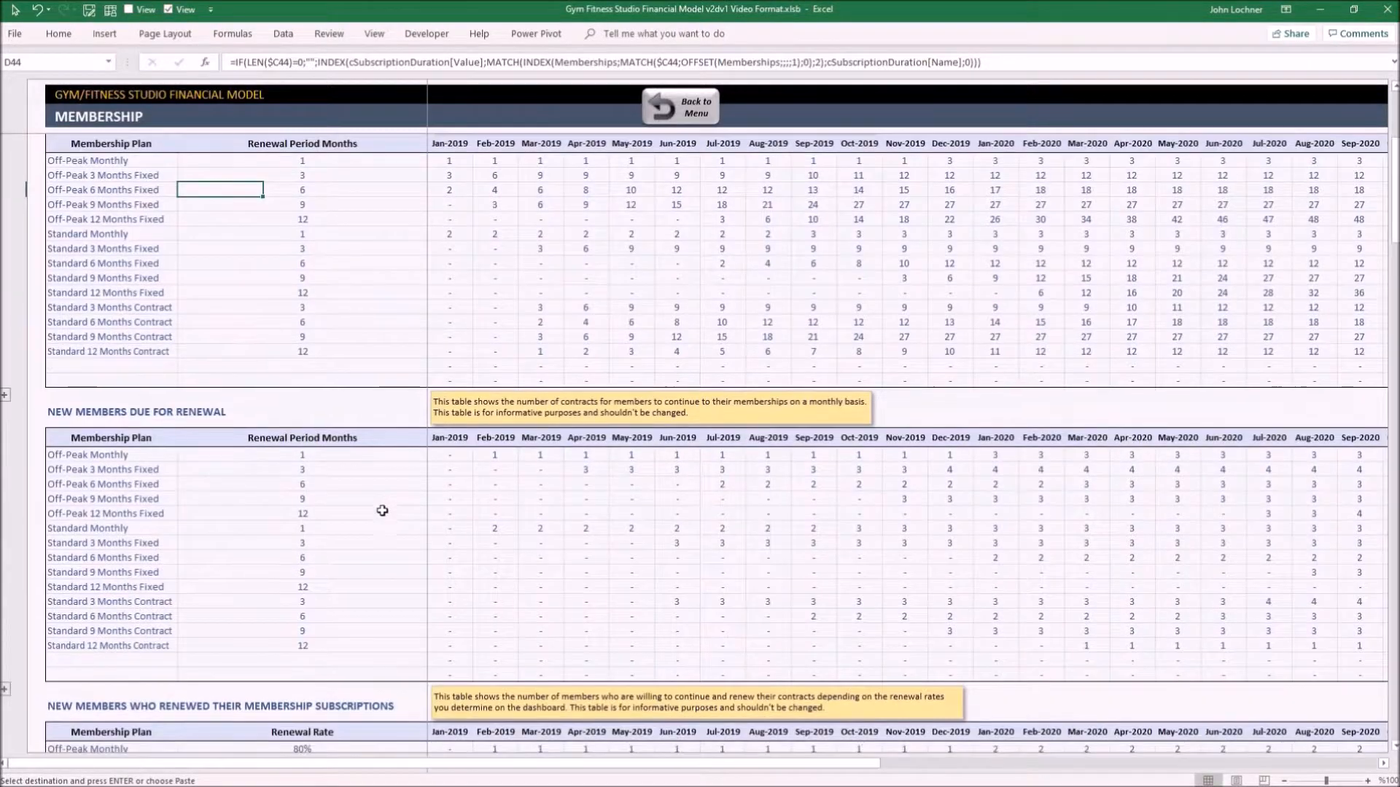
scroll(350, 482, down, 3)
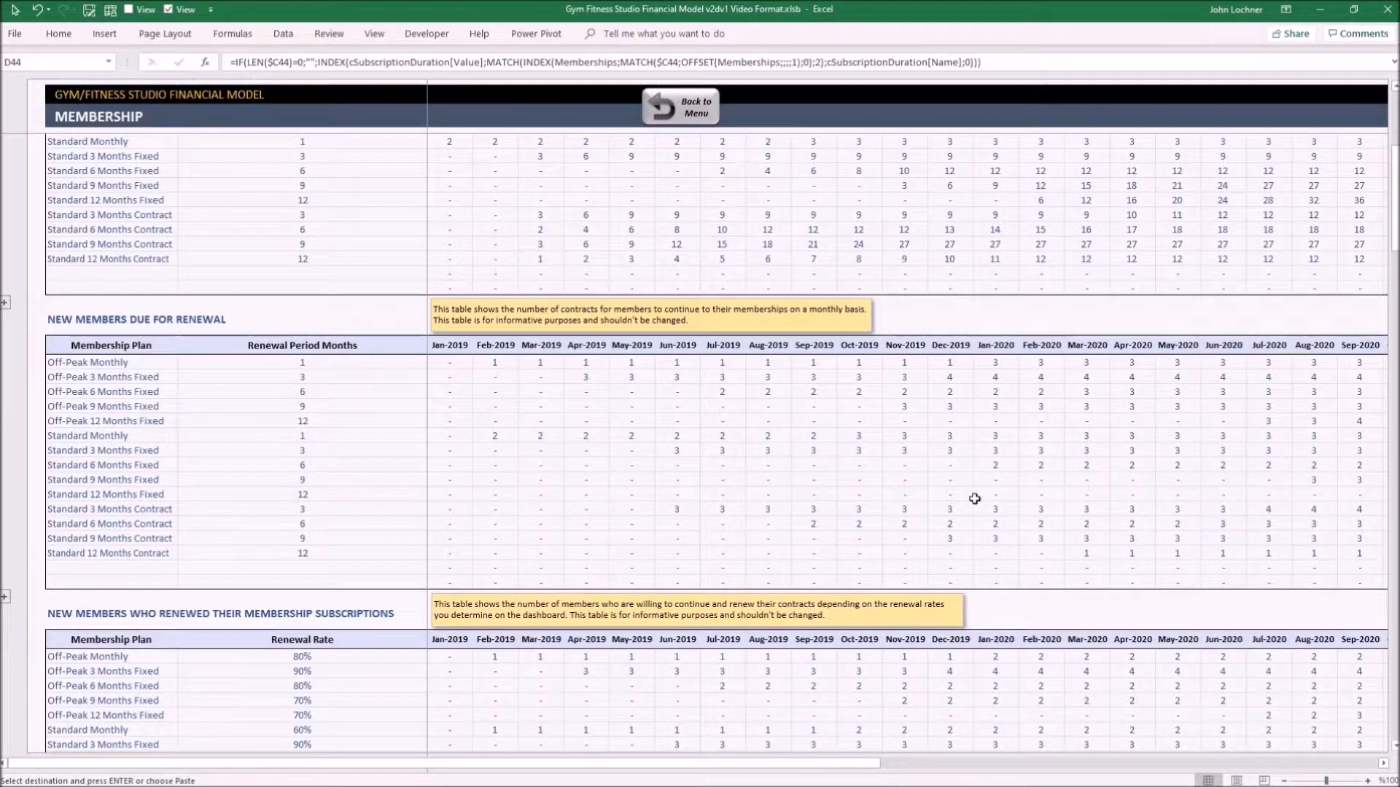
scroll(973, 497, down, 3)
scroll(722, 416, down, 6)
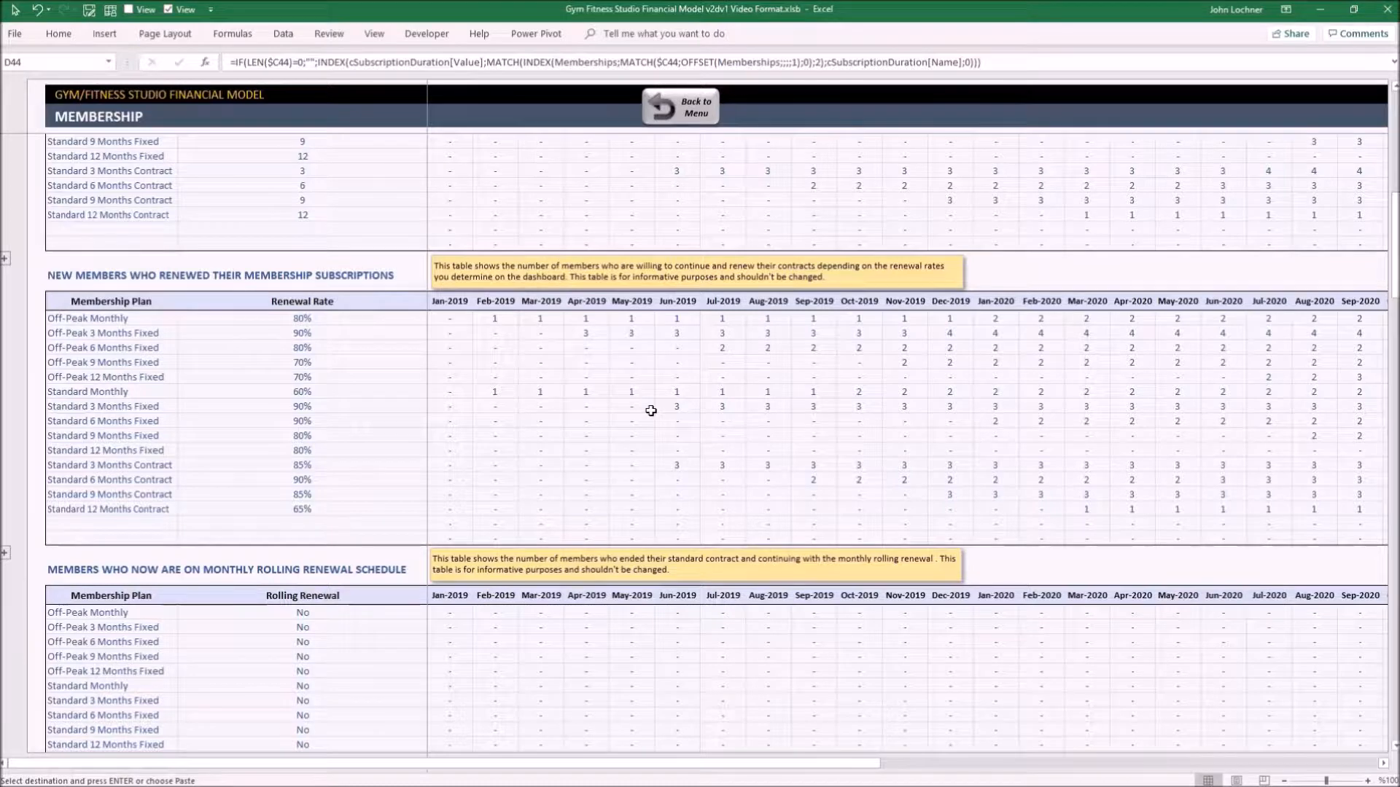
scroll(651, 412, down, 3)
scroll(651, 412, down, 3)
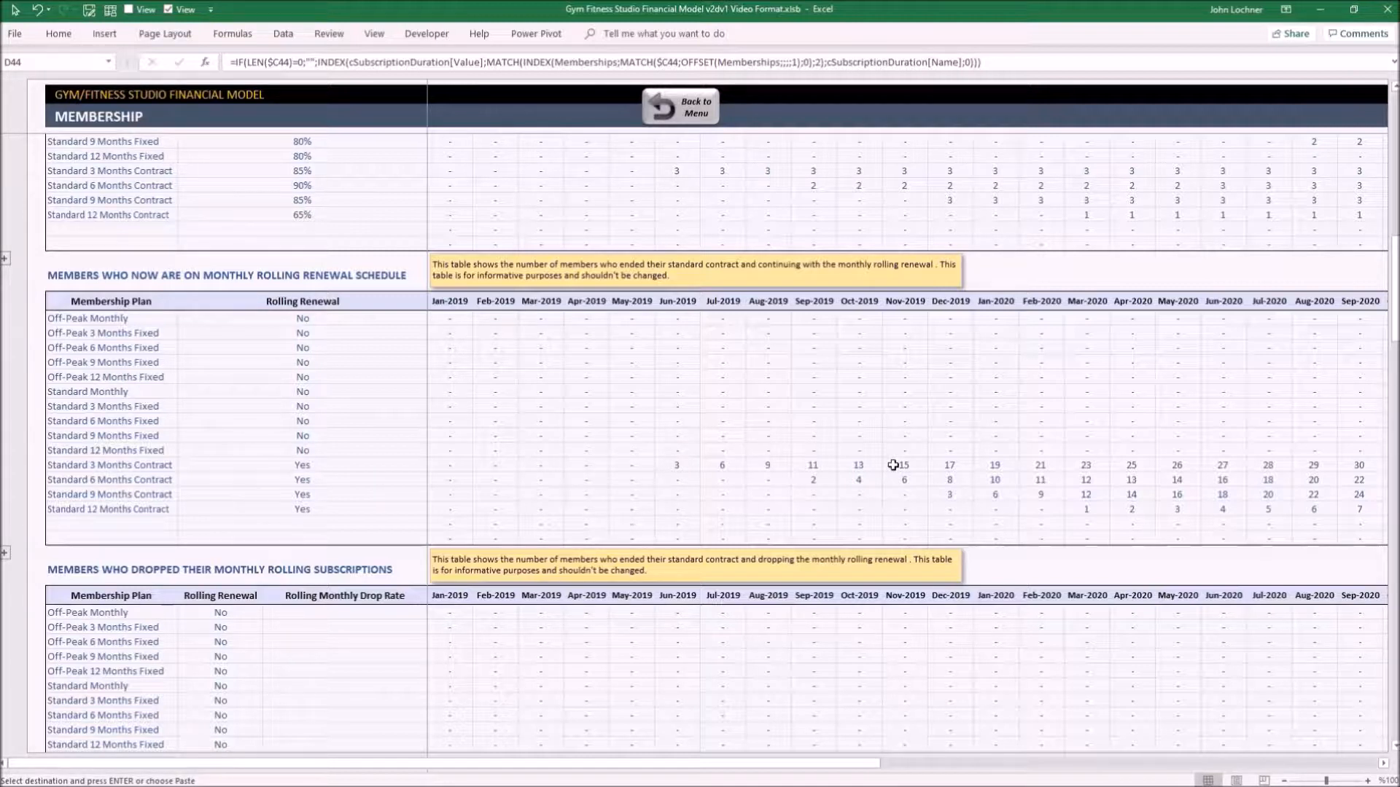
scroll(899, 465, down, 3)
scroll(899, 465, down, 3)
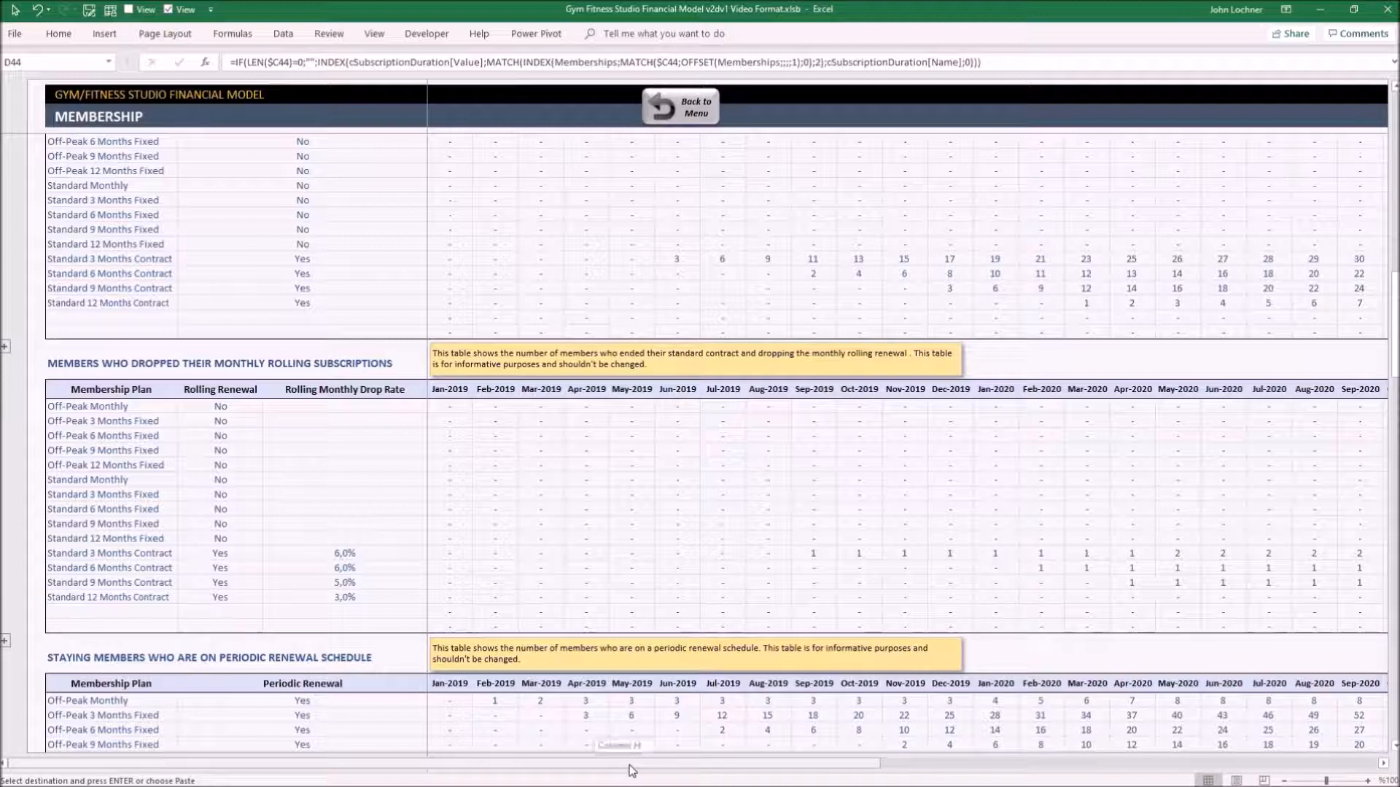
drag(629, 765, 631, 765)
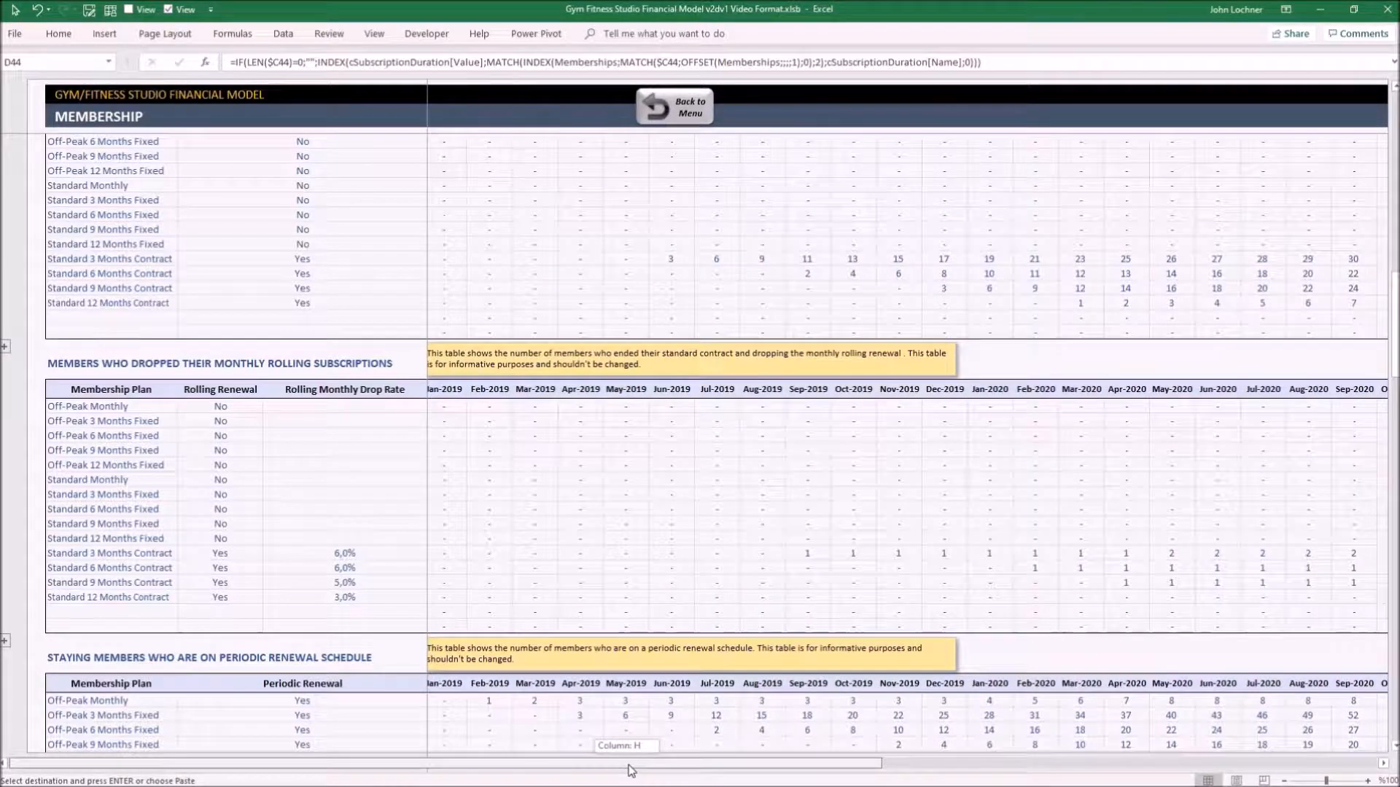
mouse_move(629, 765)
mouse_down()
mouse_move(765, 755)
mouse_move(613, 765)
mouse_up()
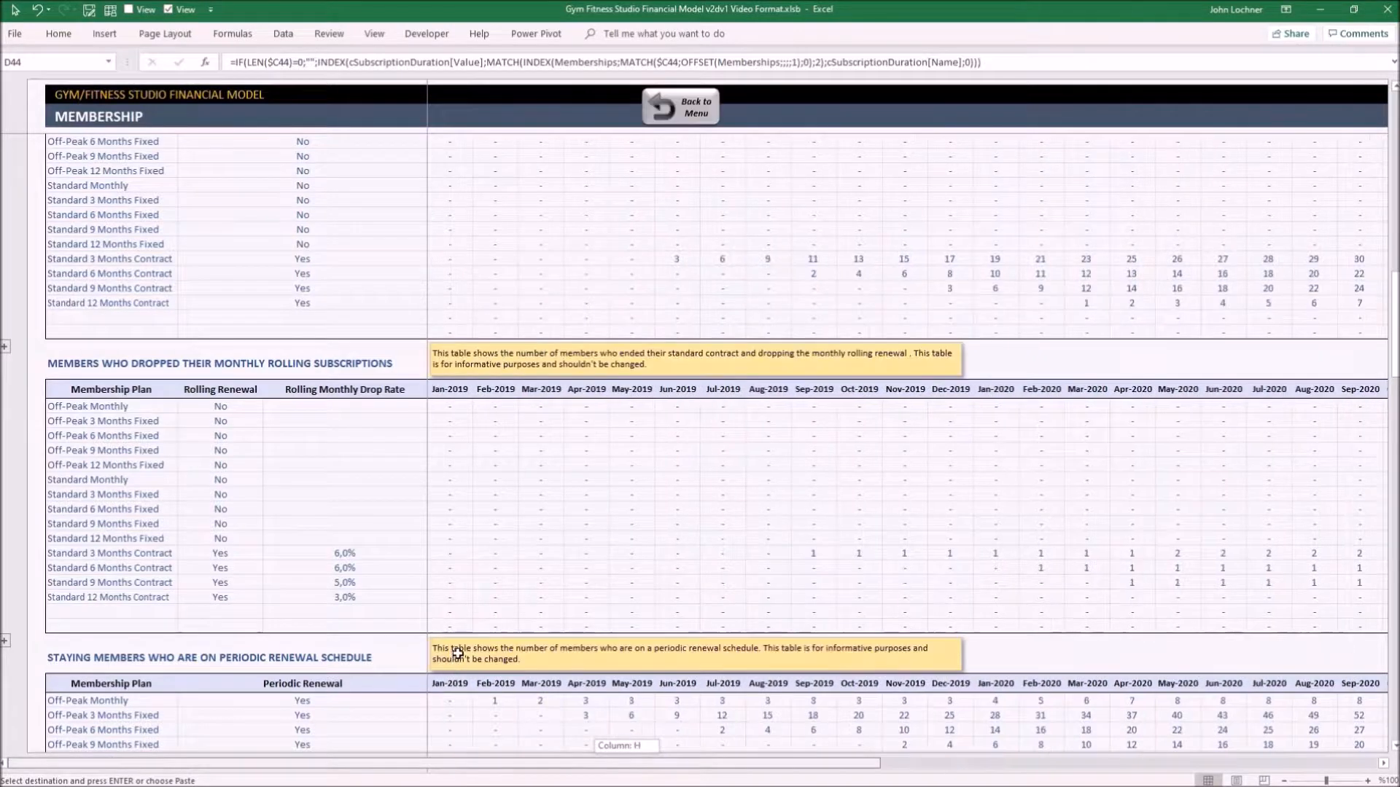
scroll(457, 652, down, 4)
scroll(492, 547, down, 6)
scroll(540, 480, down, 3)
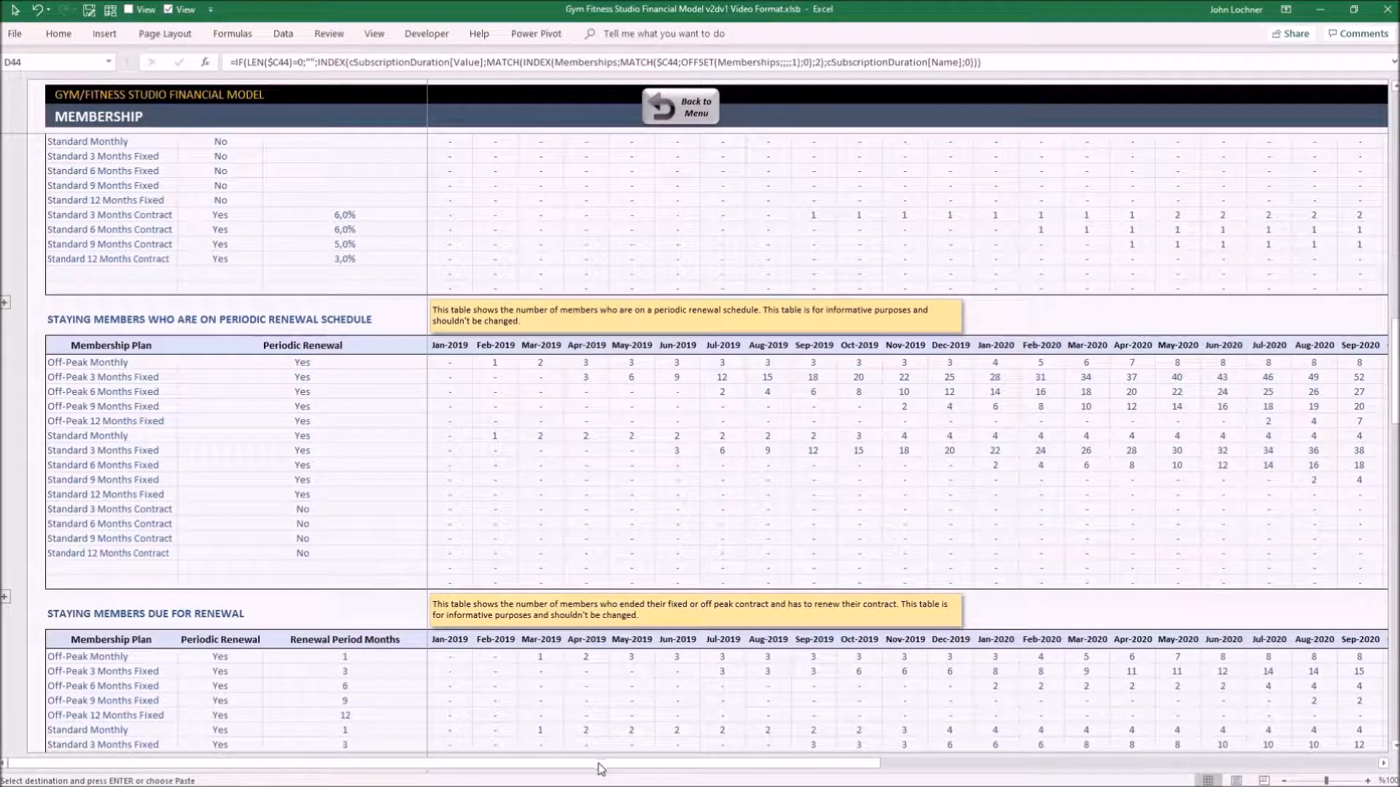
drag(599, 768, 678, 762)
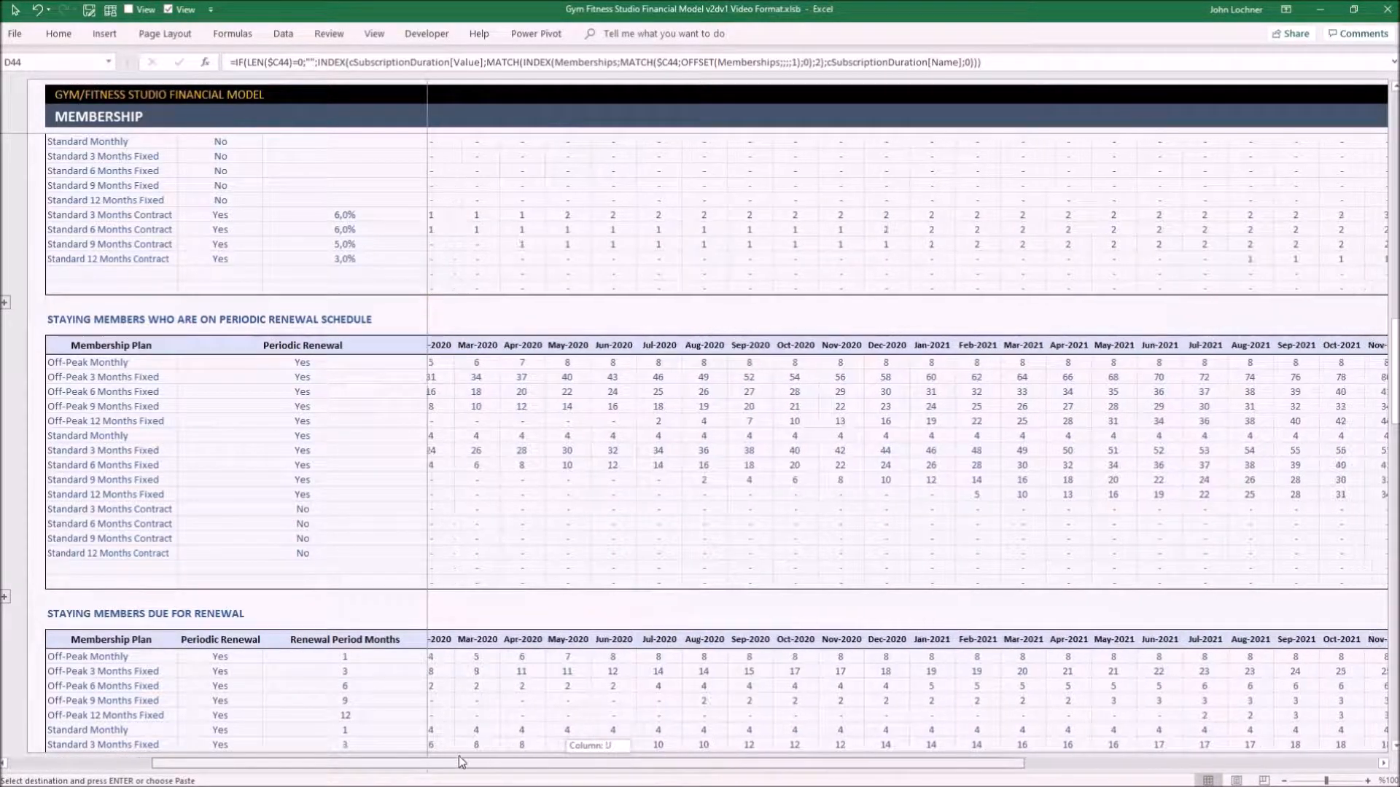
drag(458, 762, 410, 762)
scroll(460, 552, down, 3)
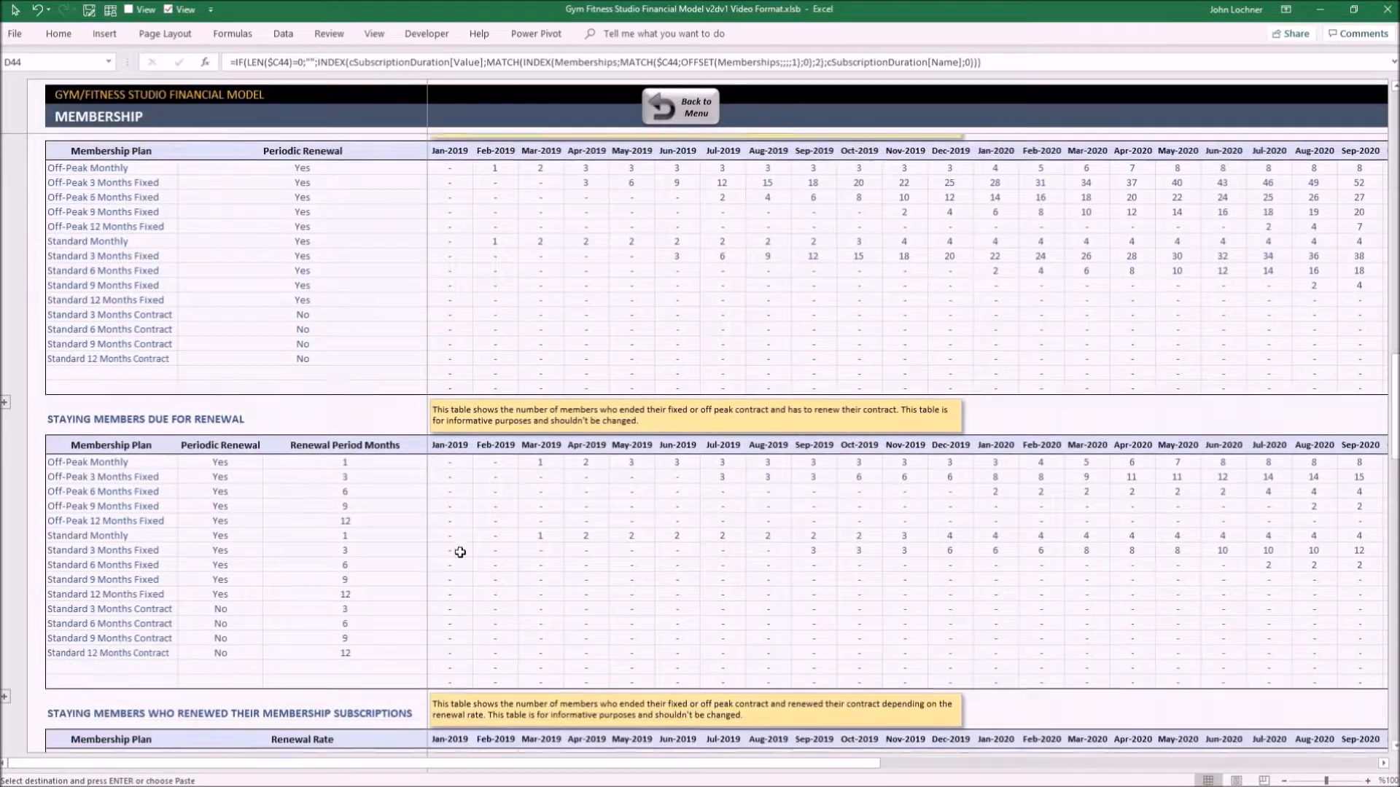
scroll(459, 552, down, 3)
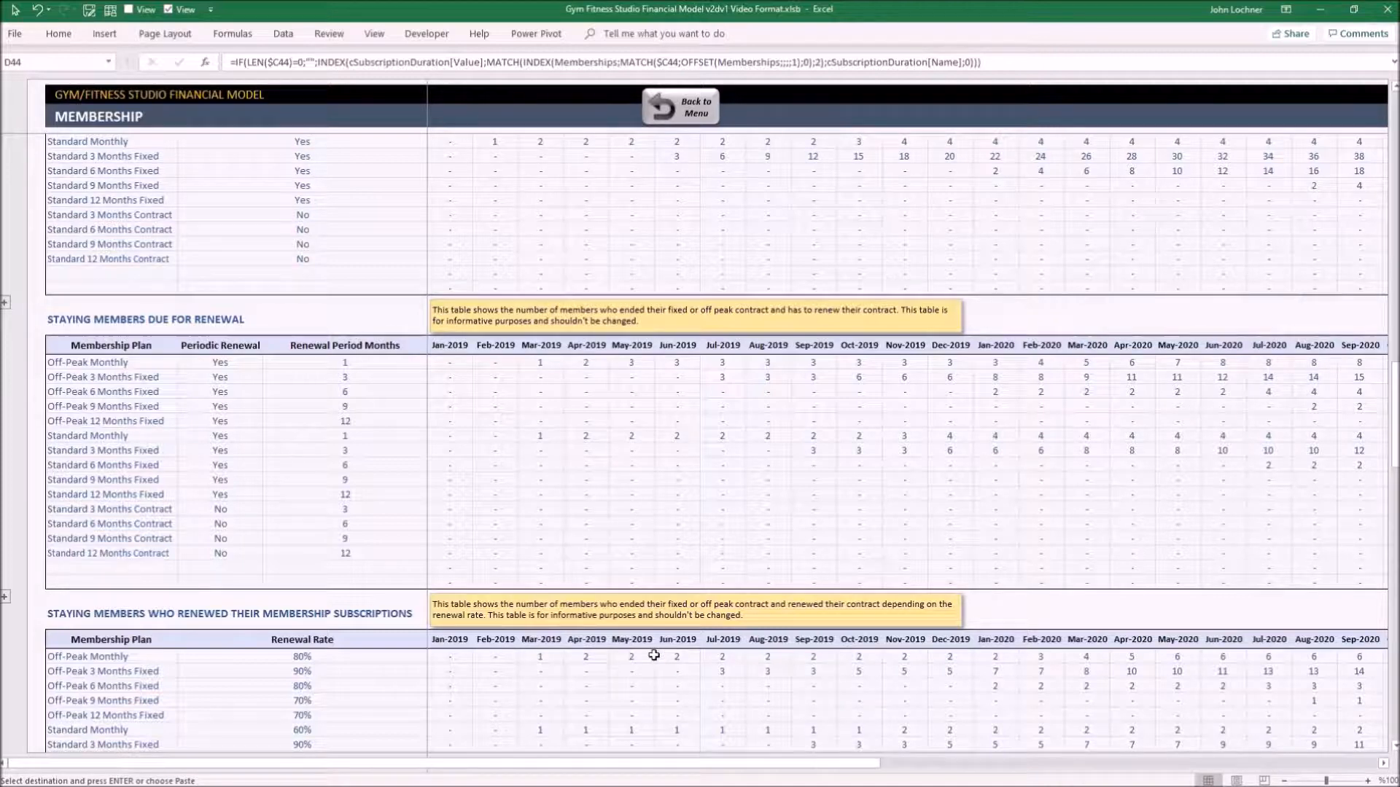
scroll(653, 657, down, 3)
scroll(612, 547, down, 4)
scroll(584, 459, down, 2)
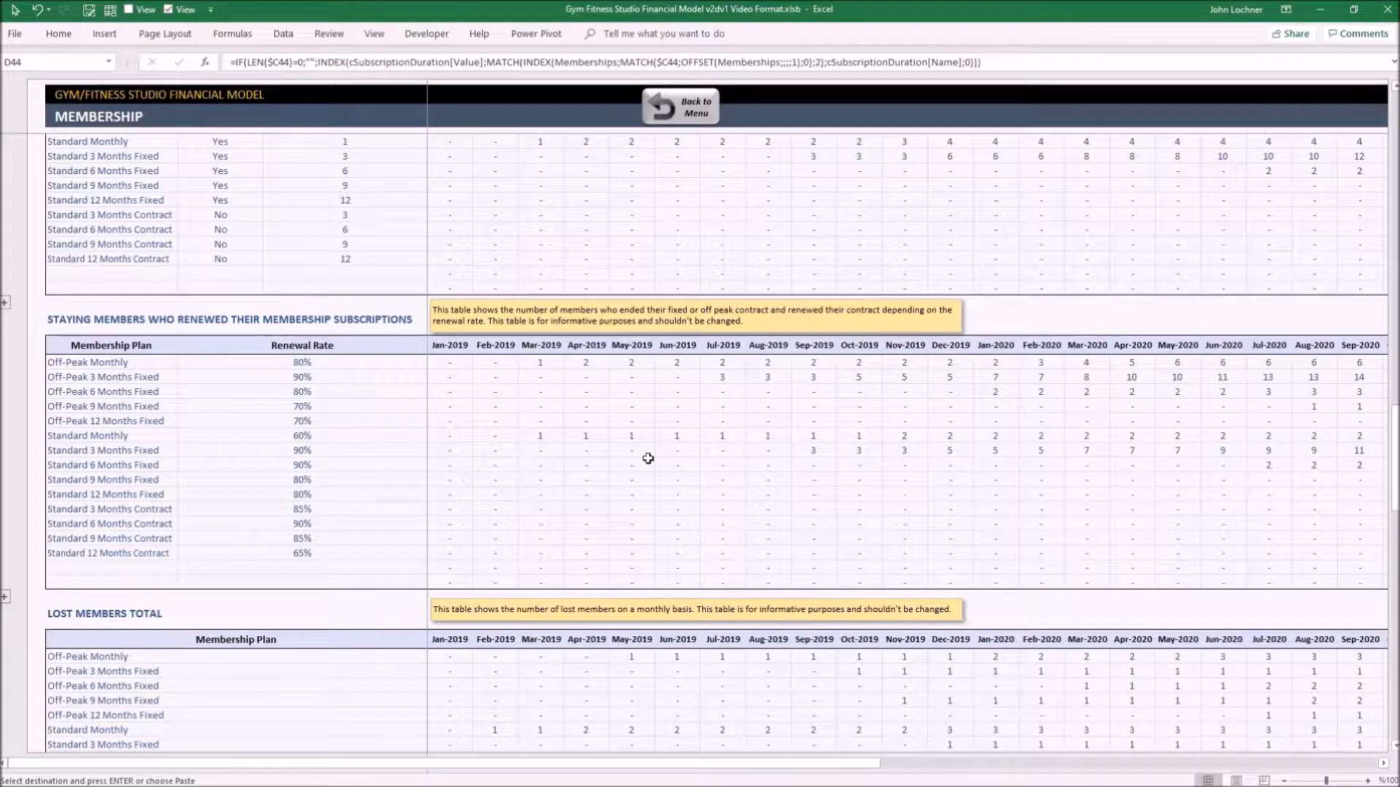
scroll(655, 468, down, 3)
scroll(612, 438, down, 3)
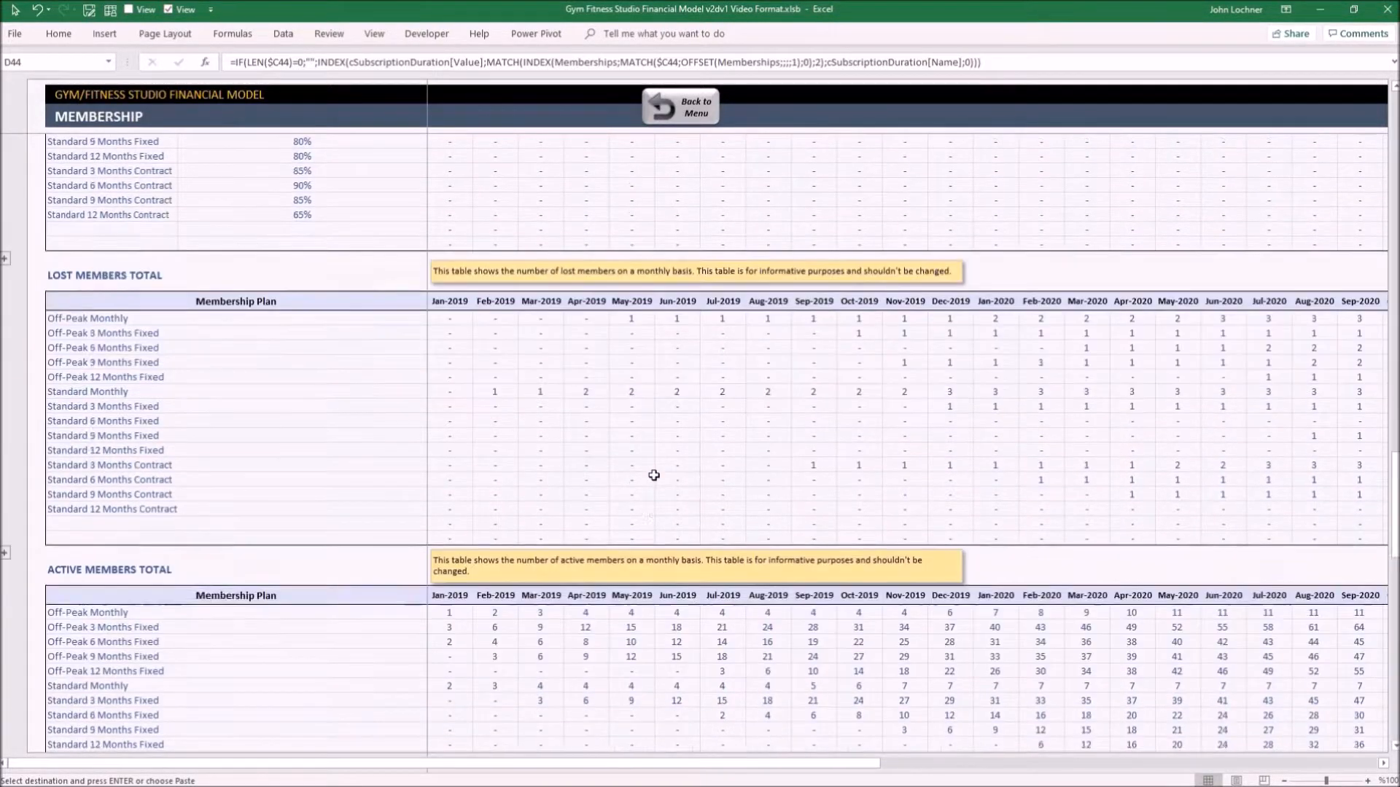
scroll(574, 342, down, 3)
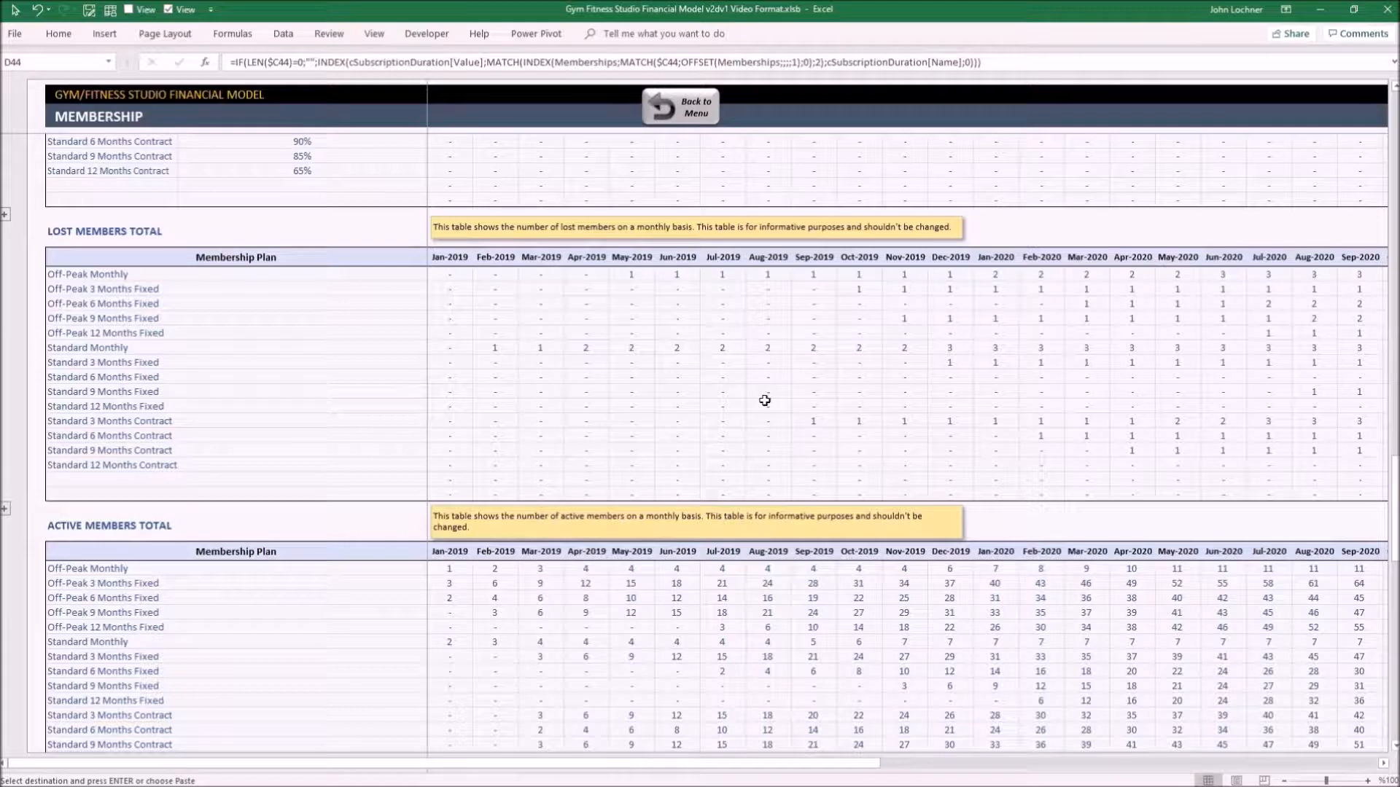
scroll(761, 405, down, 2)
scroll(656, 437, down, 2)
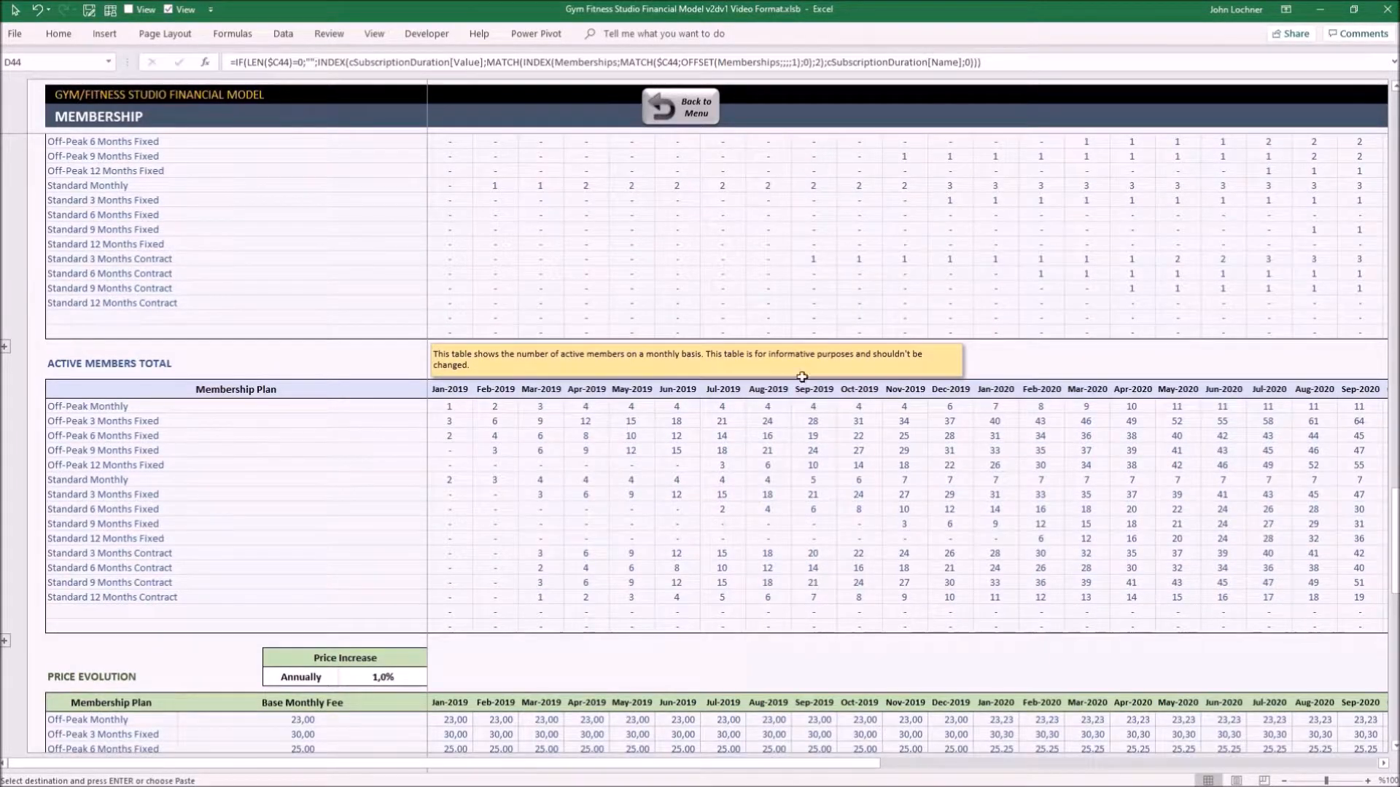
scroll(561, 493, down, 2)
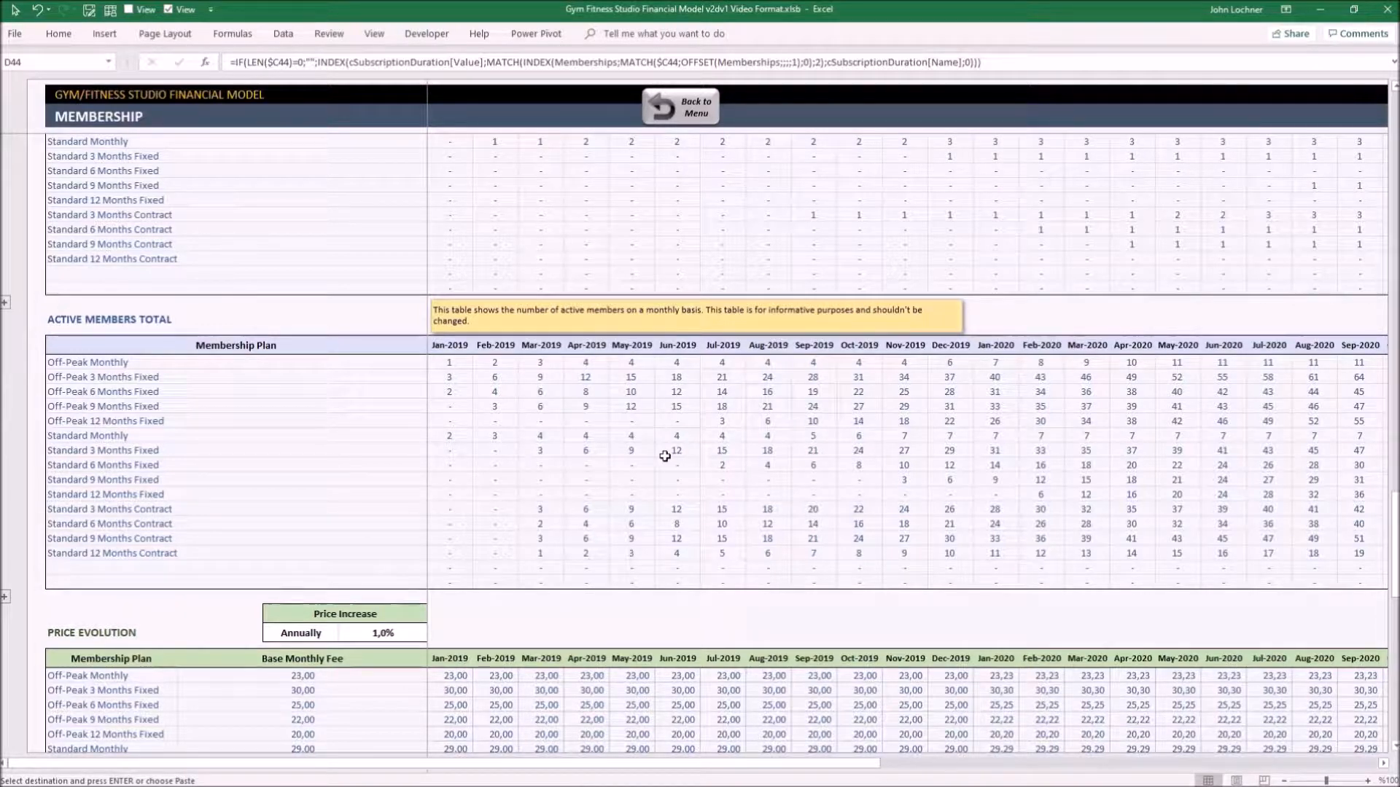
scroll(664, 456, down, 5)
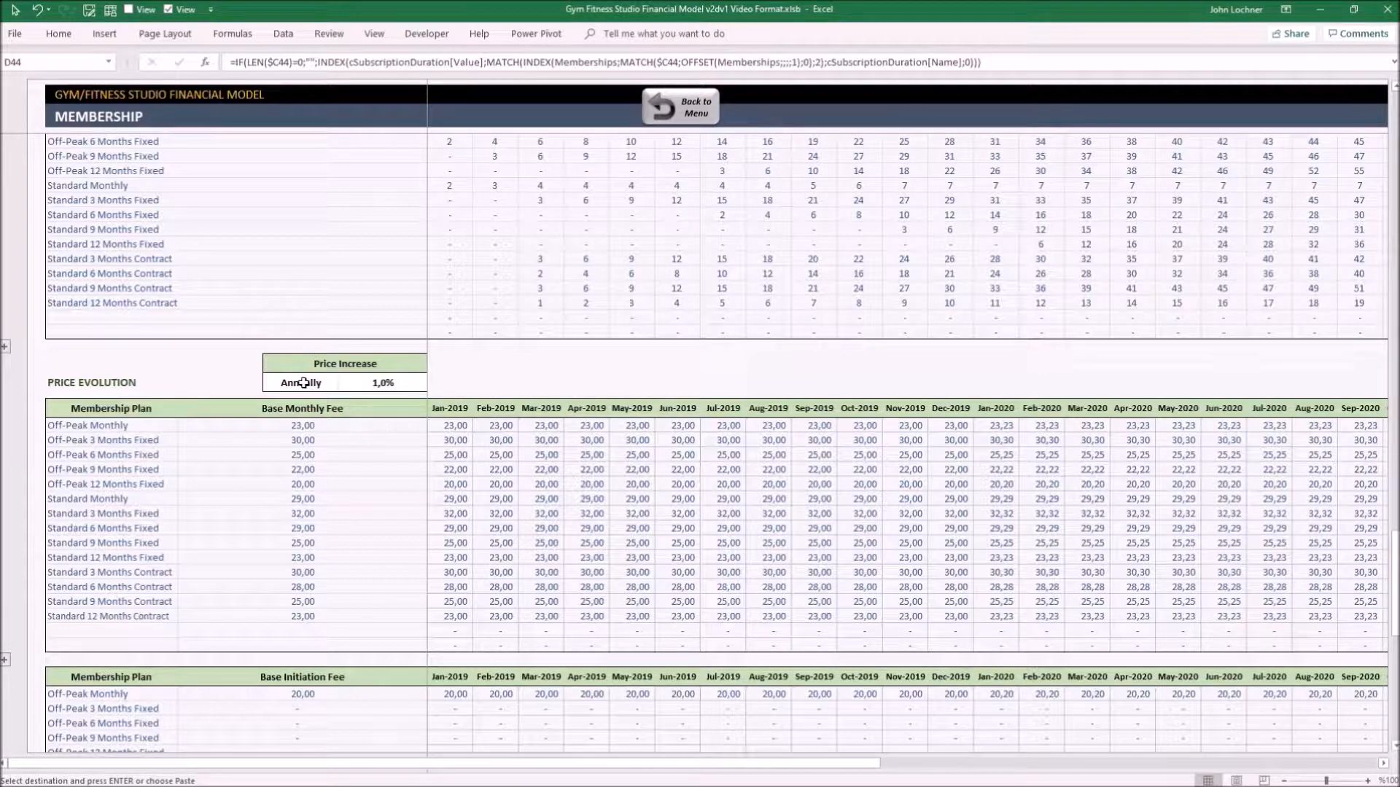
Set the membership Price Increase to Semi-Annually at a 2% rate
click(352, 381)
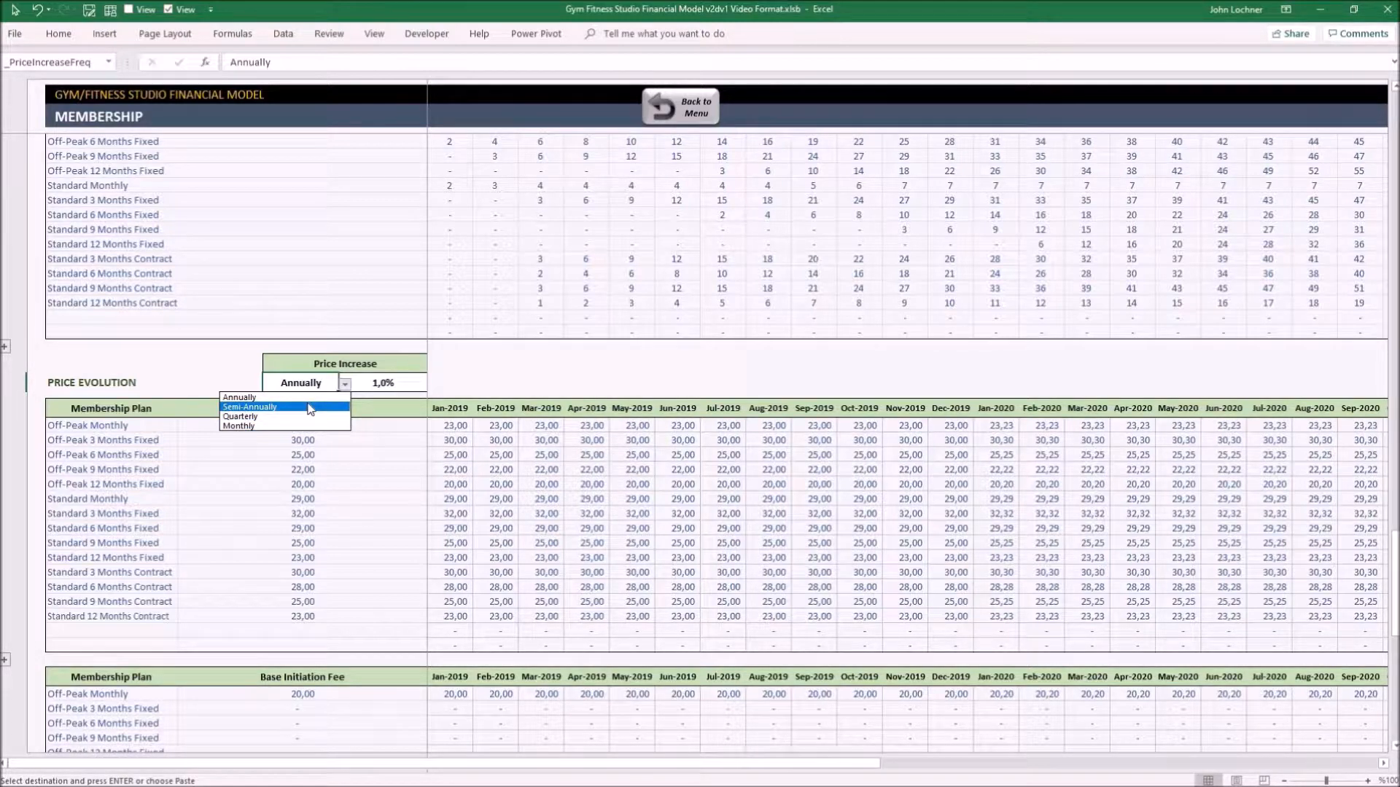
click(342, 402)
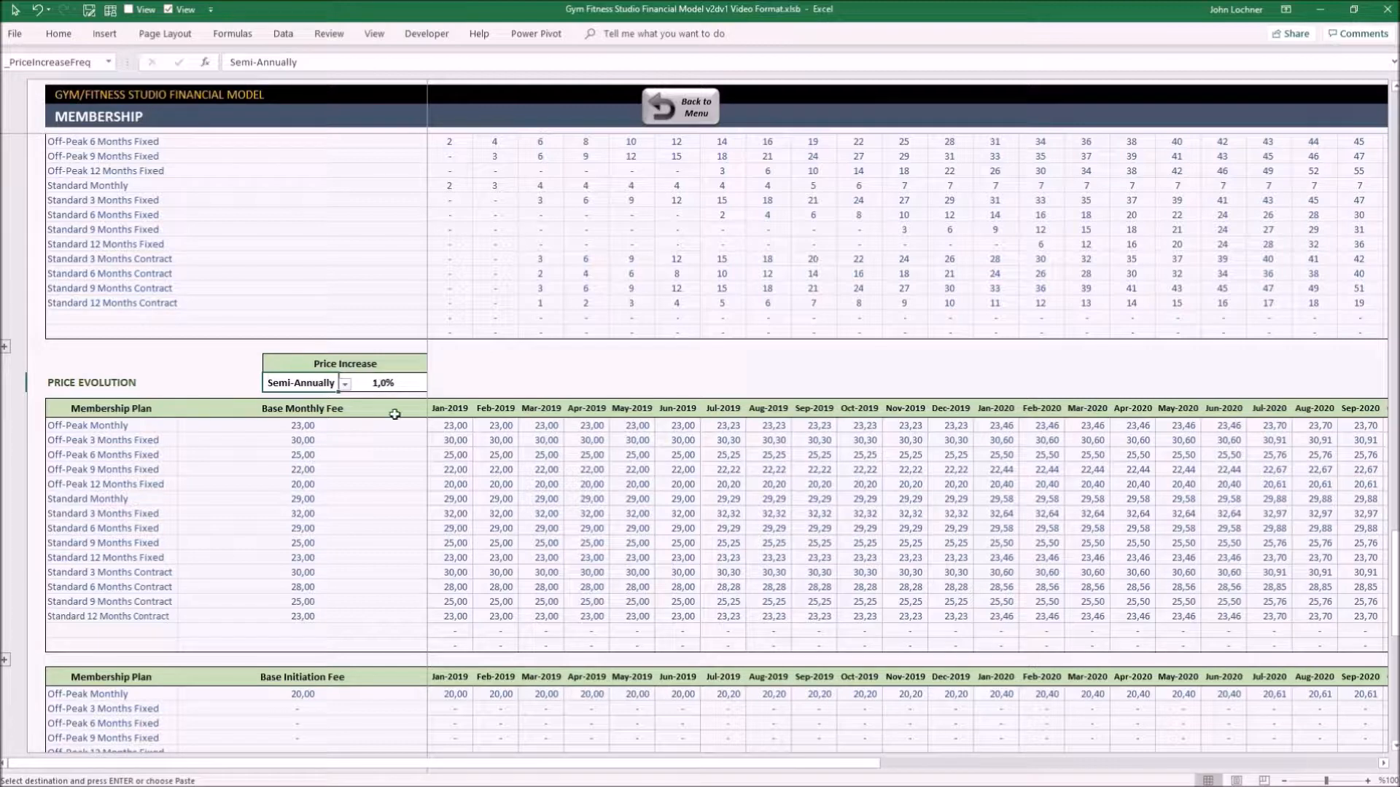
click(375, 380)
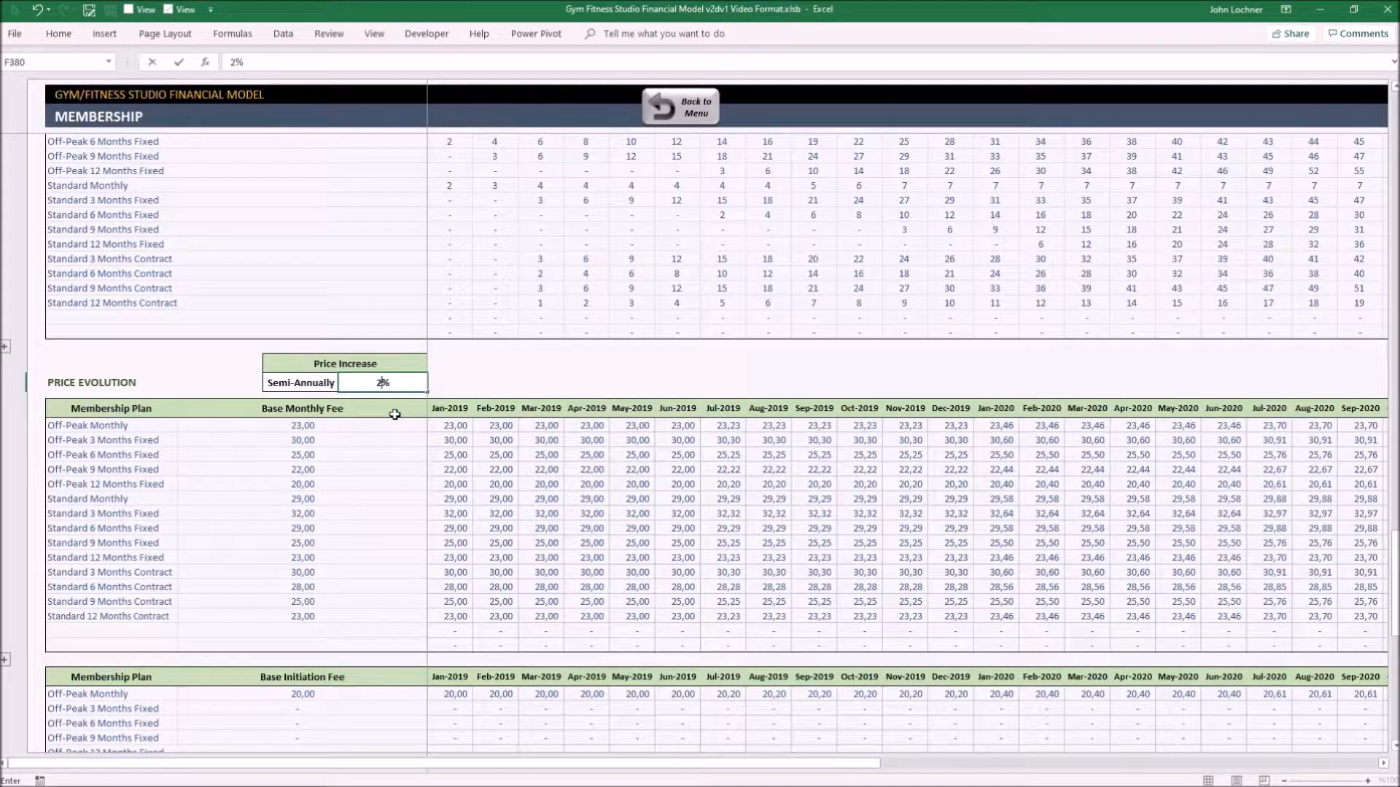
text(2)
key(Return)
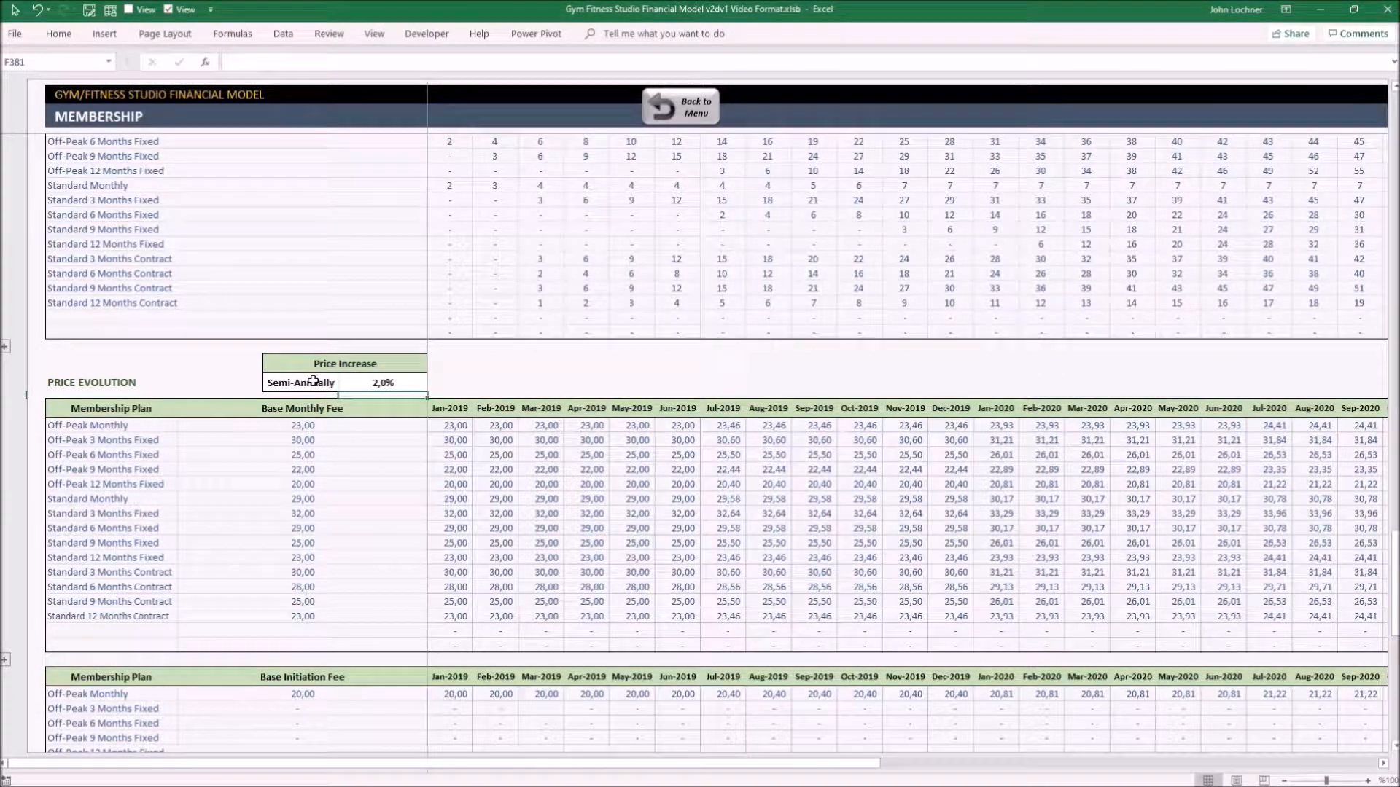
click(312, 382)
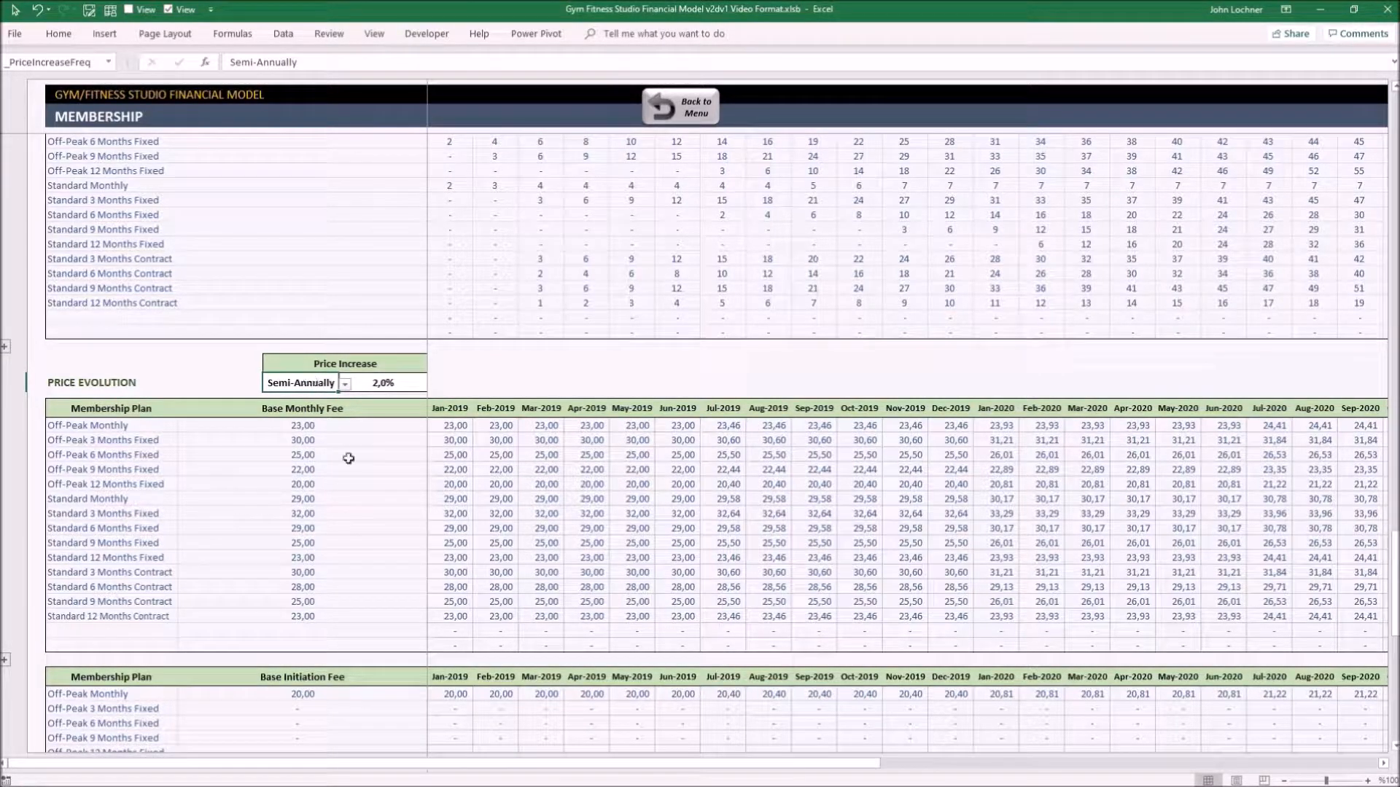
scroll(410, 560, down, 2)
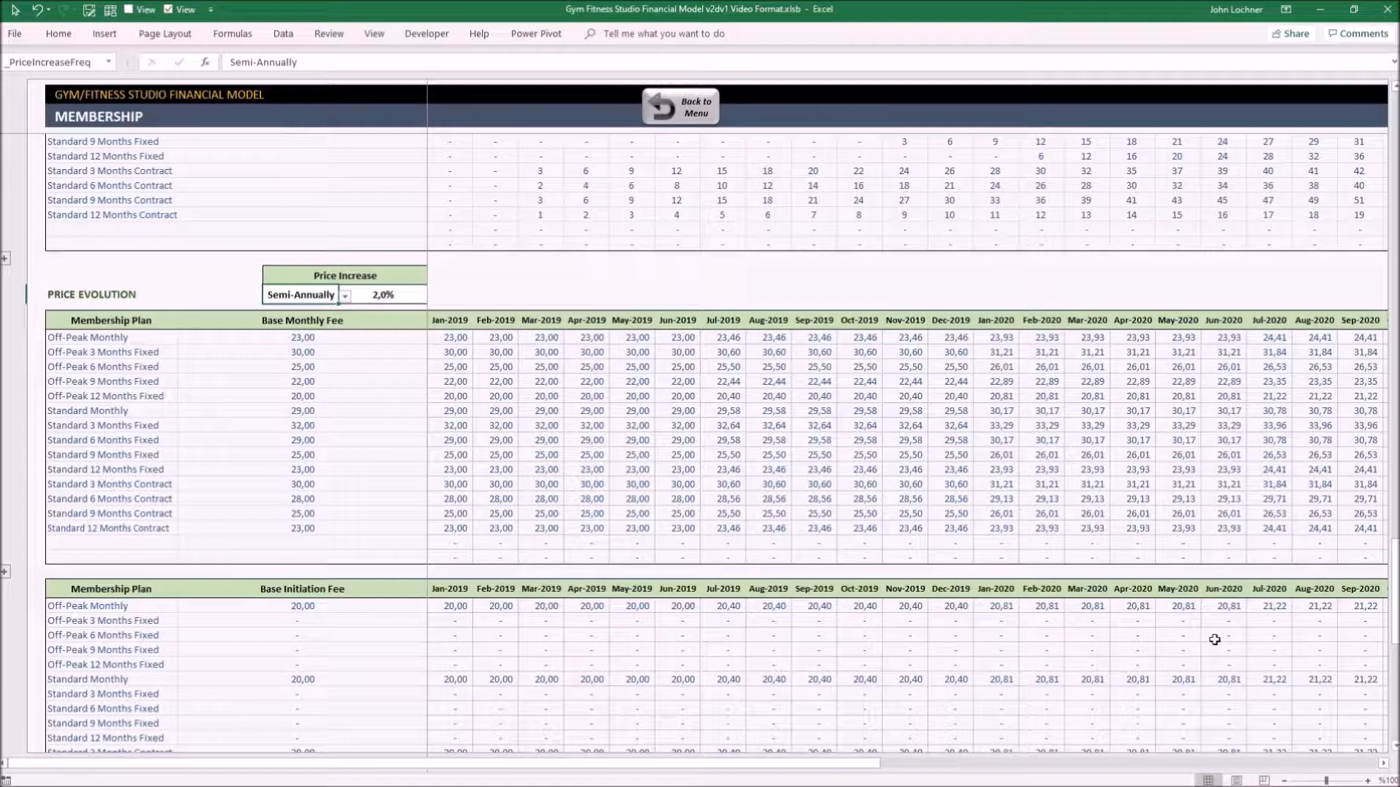
scroll(1214, 640, down, 6)
scroll(766, 548, down, 3)
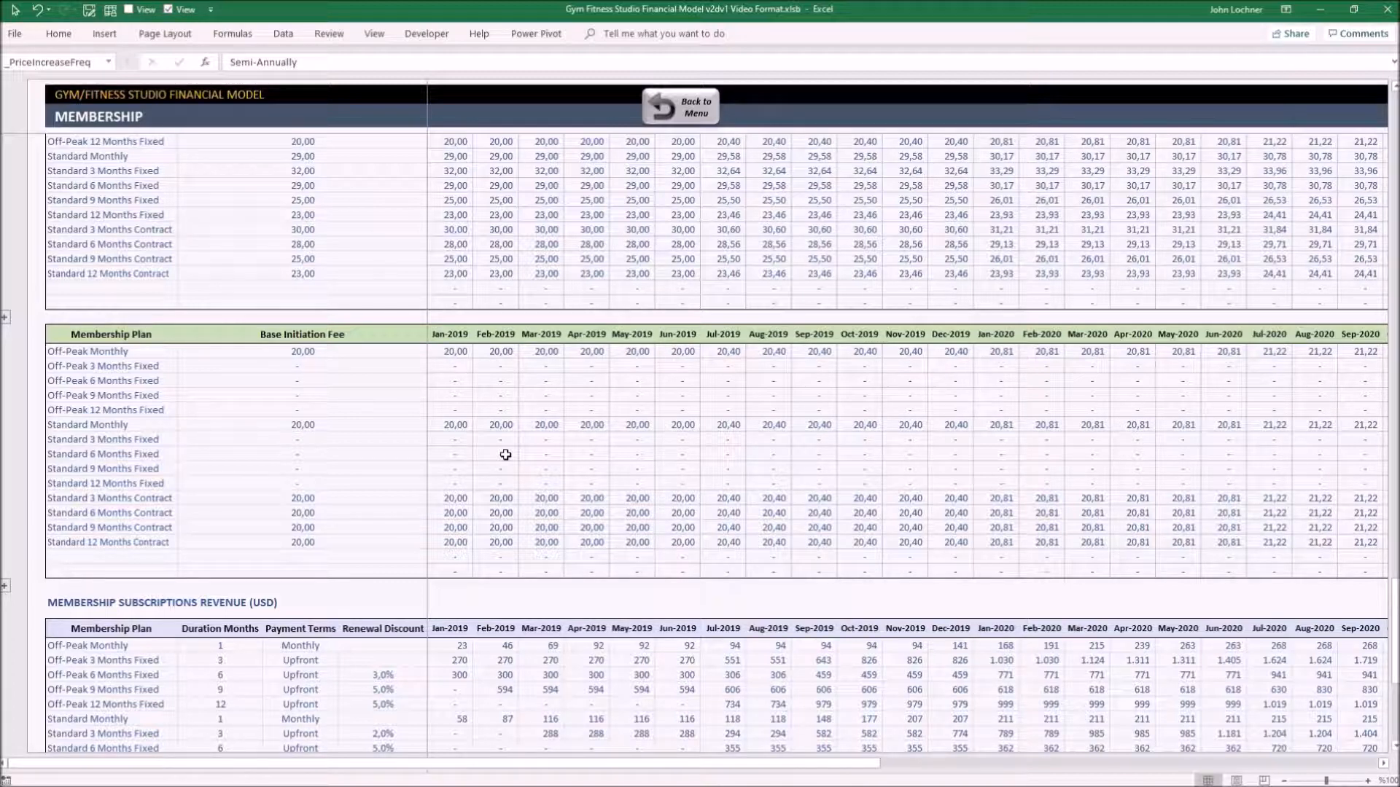
scroll(539, 477, up, 4)
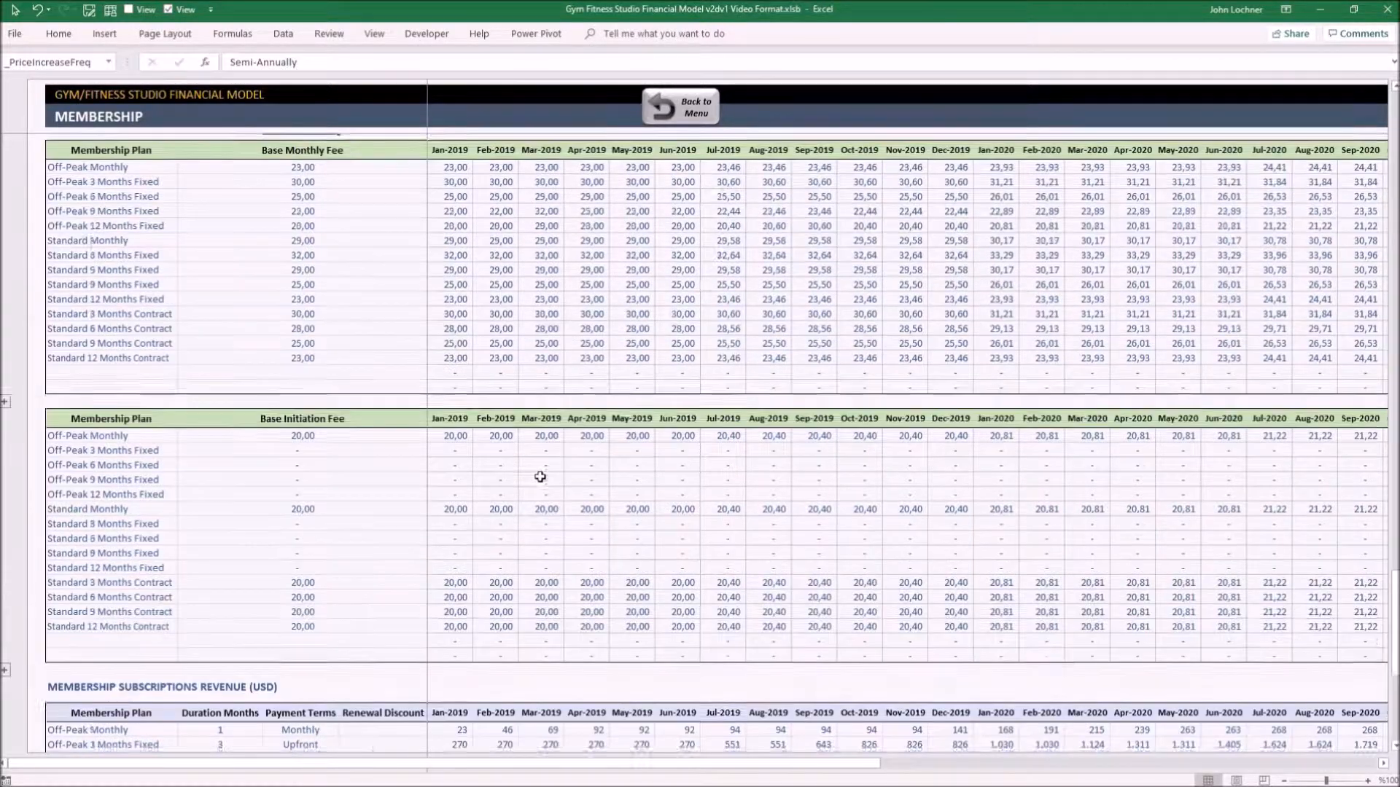
scroll(540, 478, up, 4)
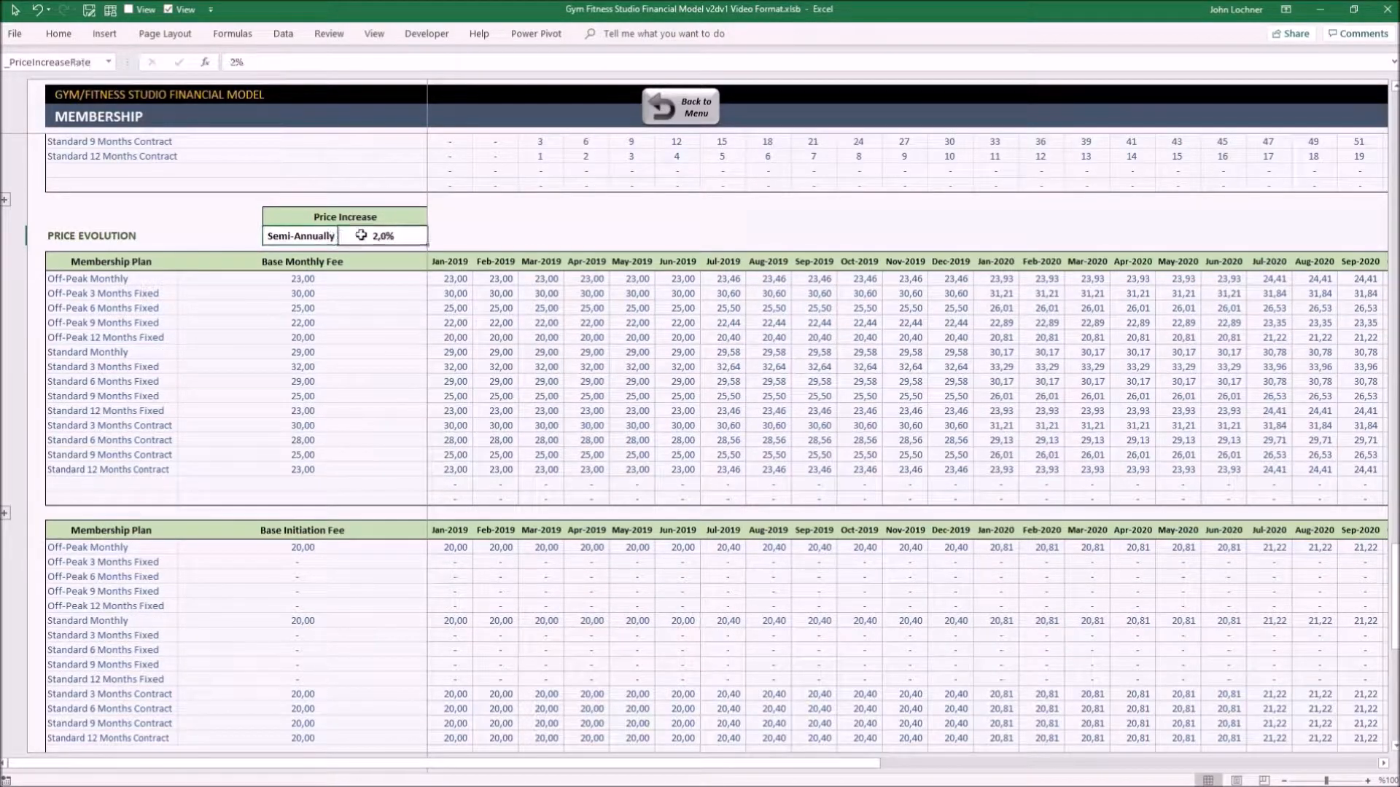
click(377, 236)
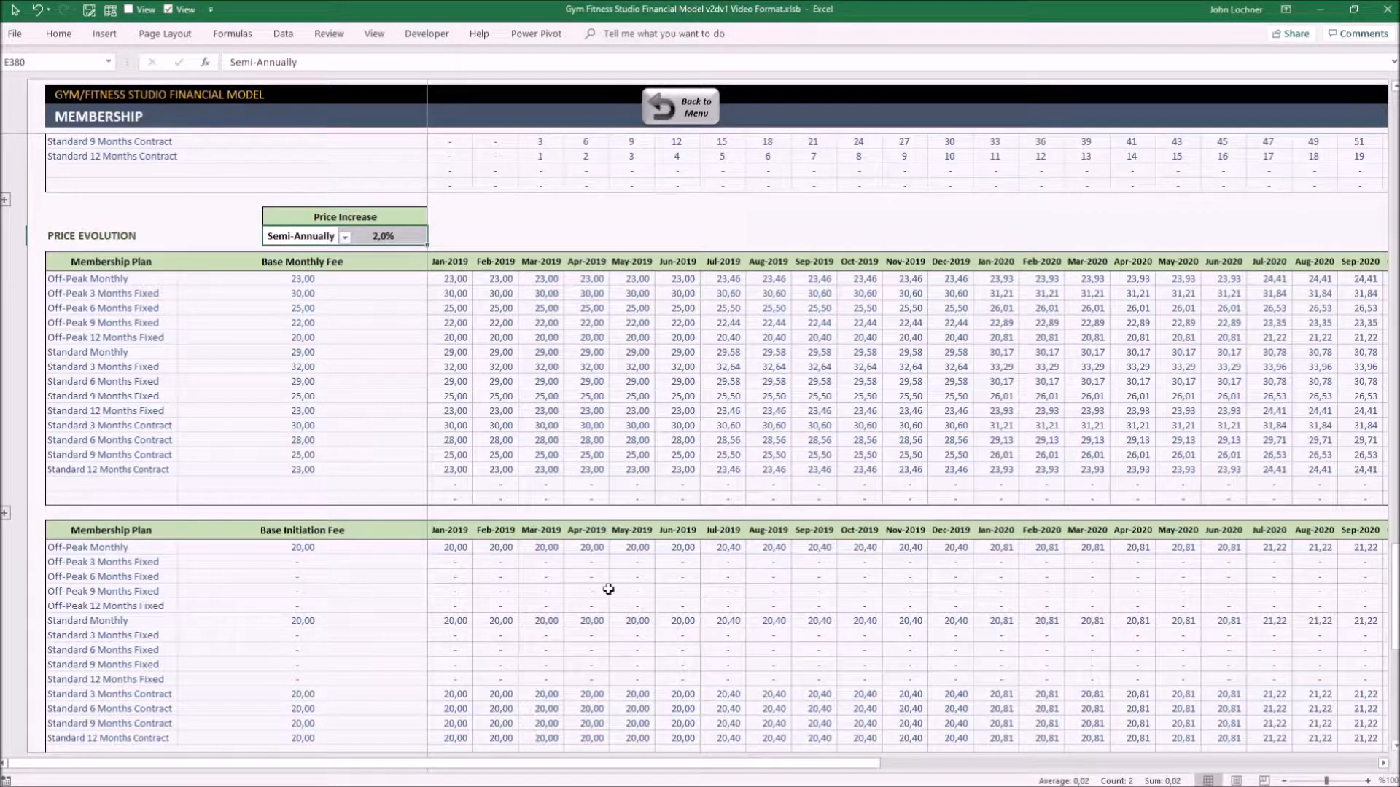
scroll(608, 590, down, 5)
scroll(450, 488, down, 4)
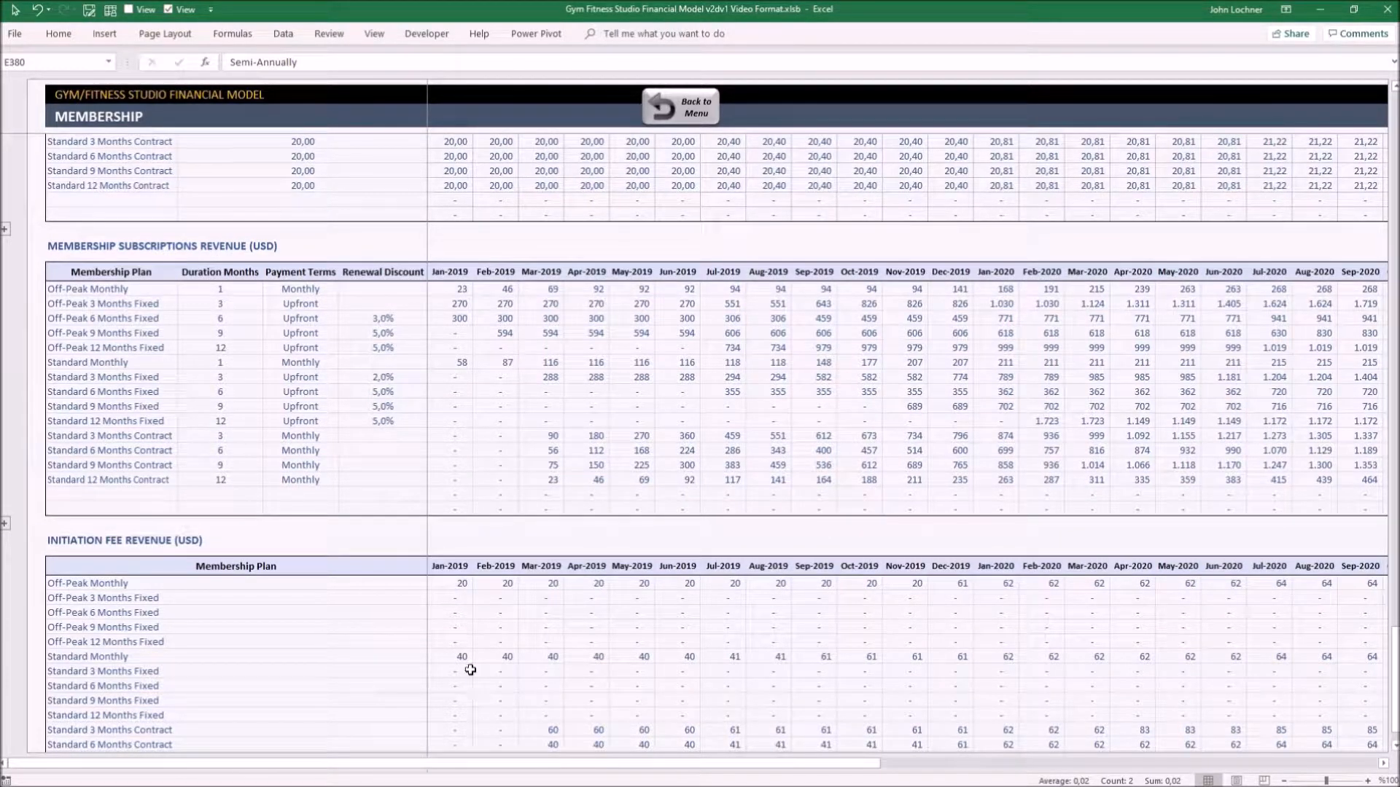
scroll(469, 669, down, 1)
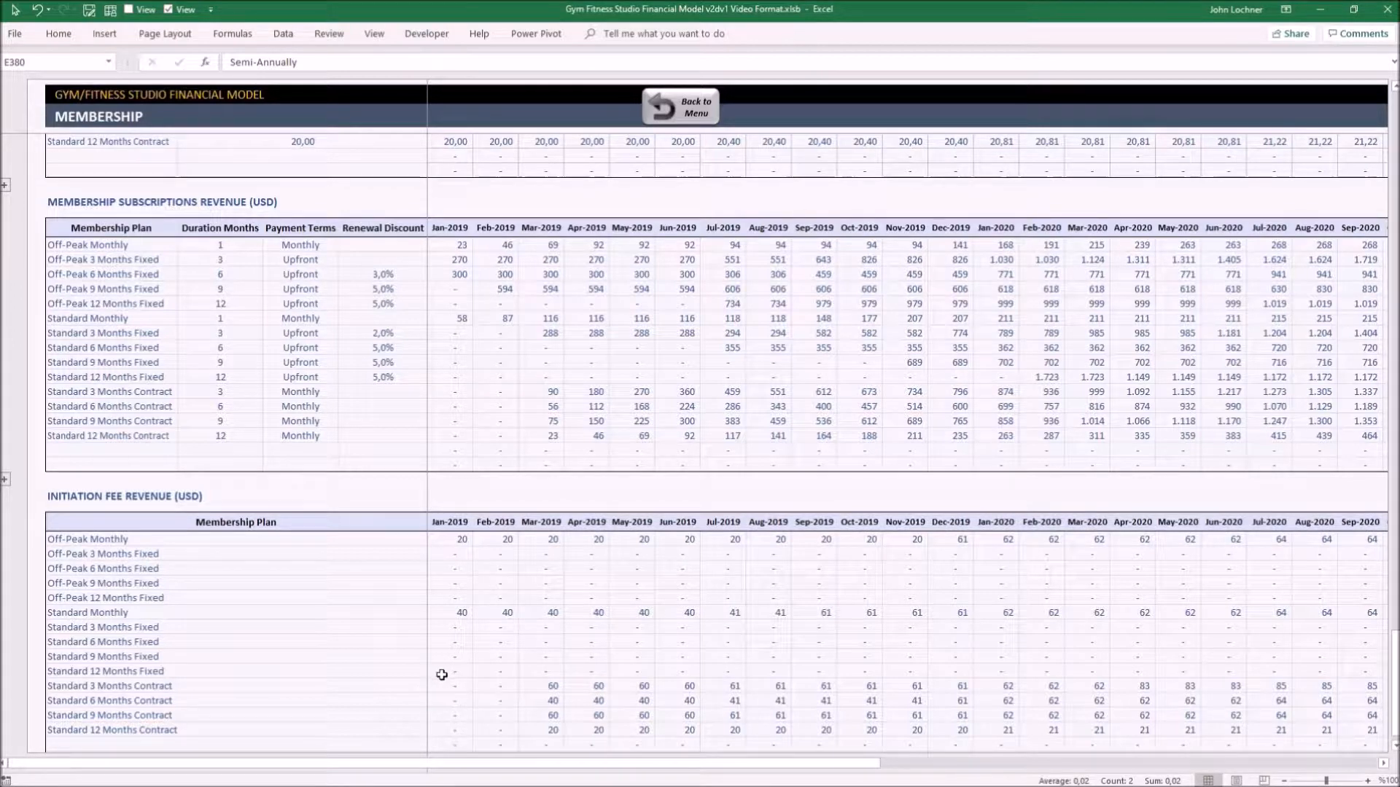
scroll(442, 675, up, 10)
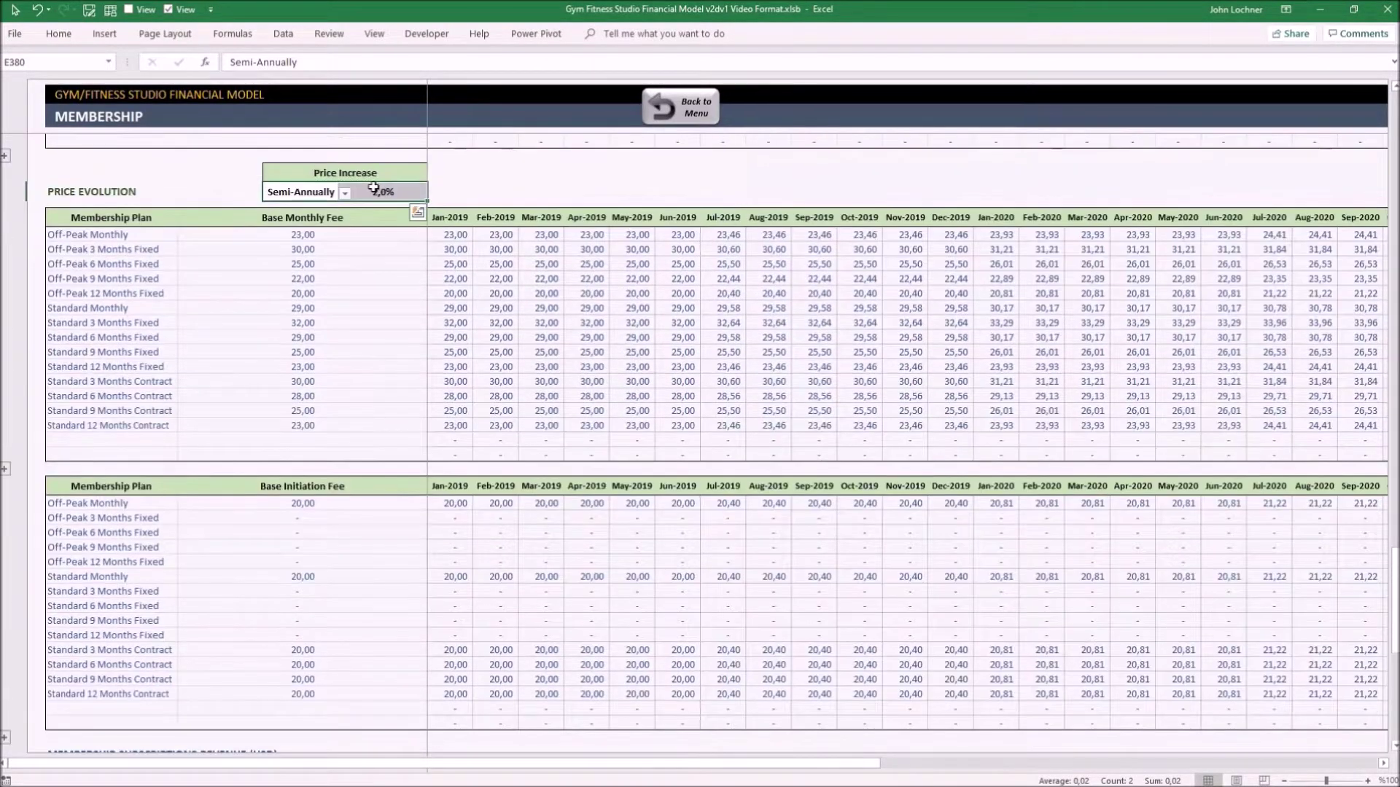
click(378, 193)
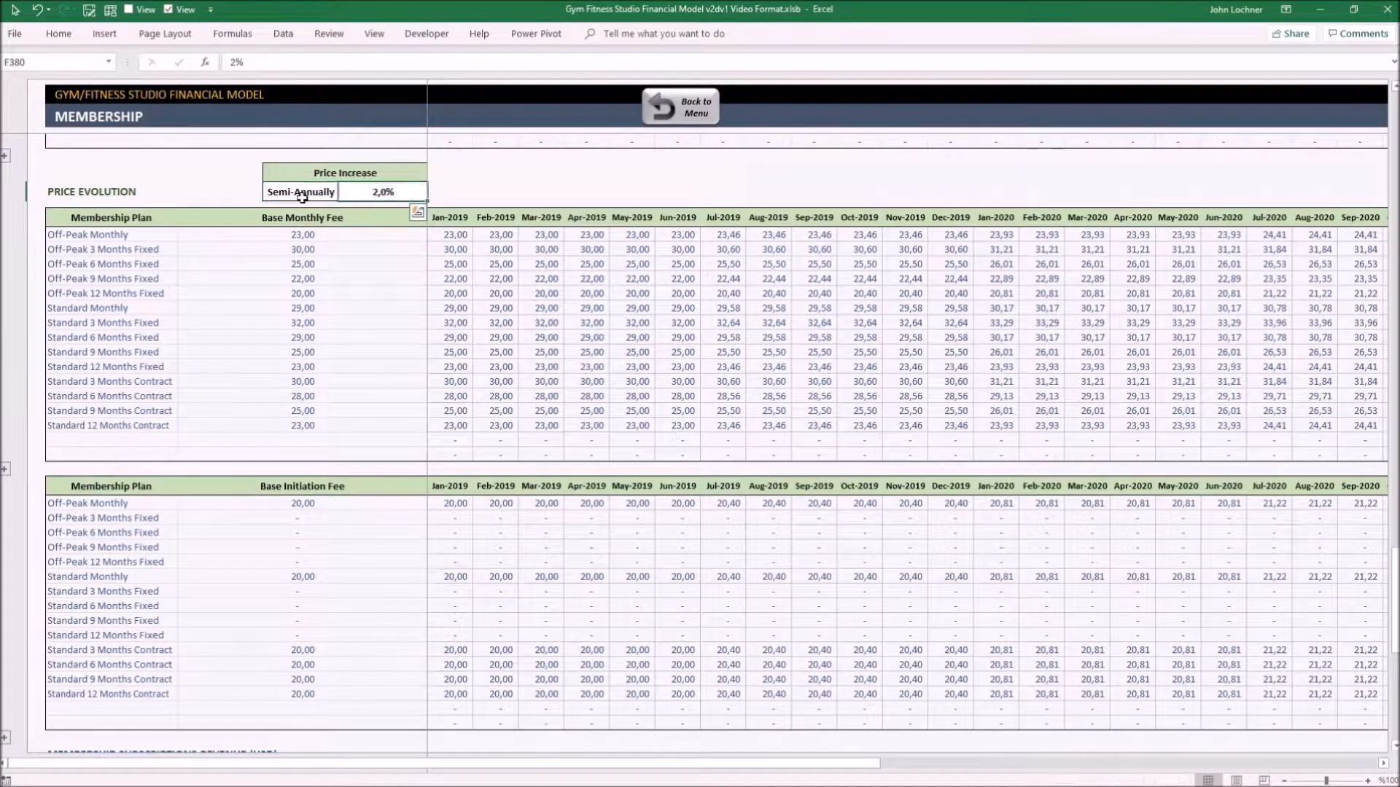
click(303, 195)
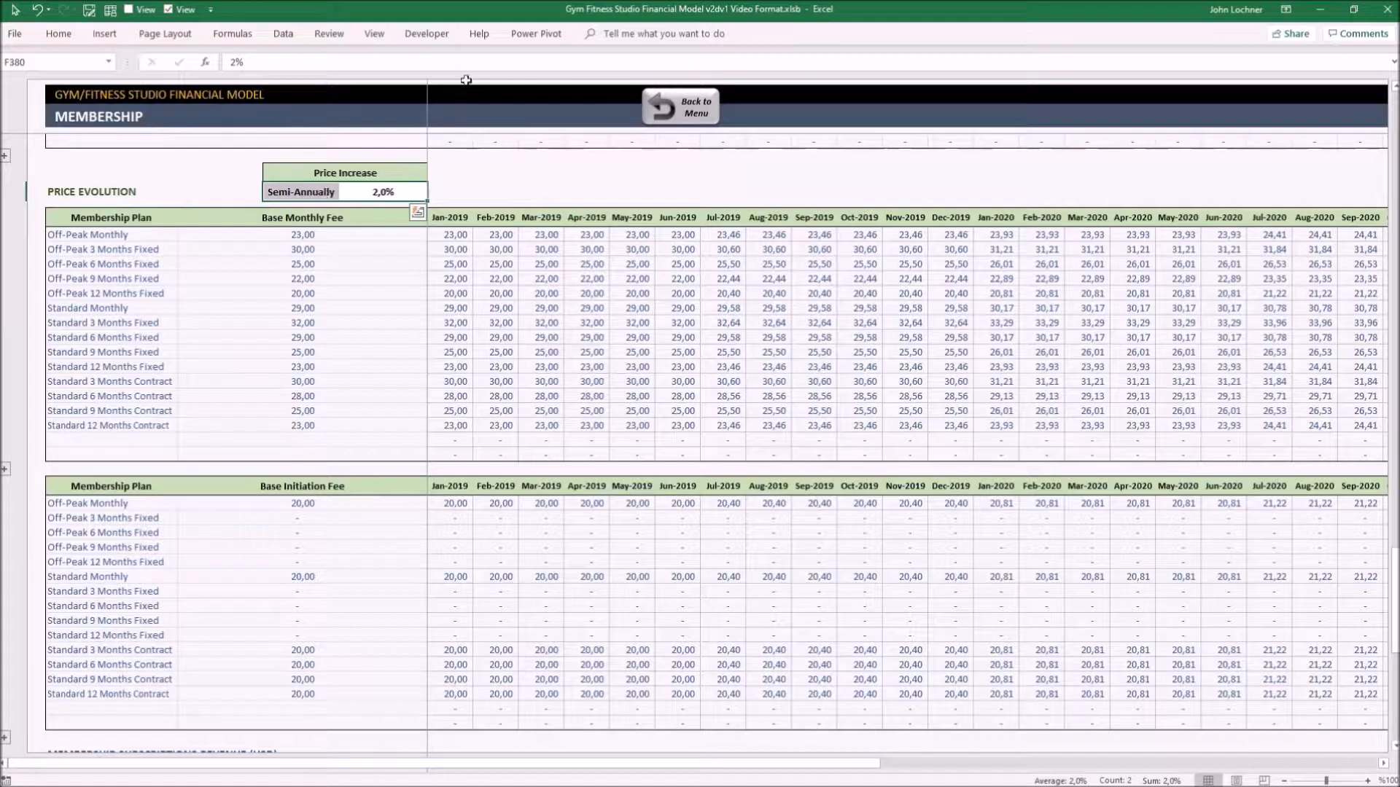
On the Classes sheet, add Zumba below Cardio and copy Cardio's weekly sessions into its row
click(681, 106)
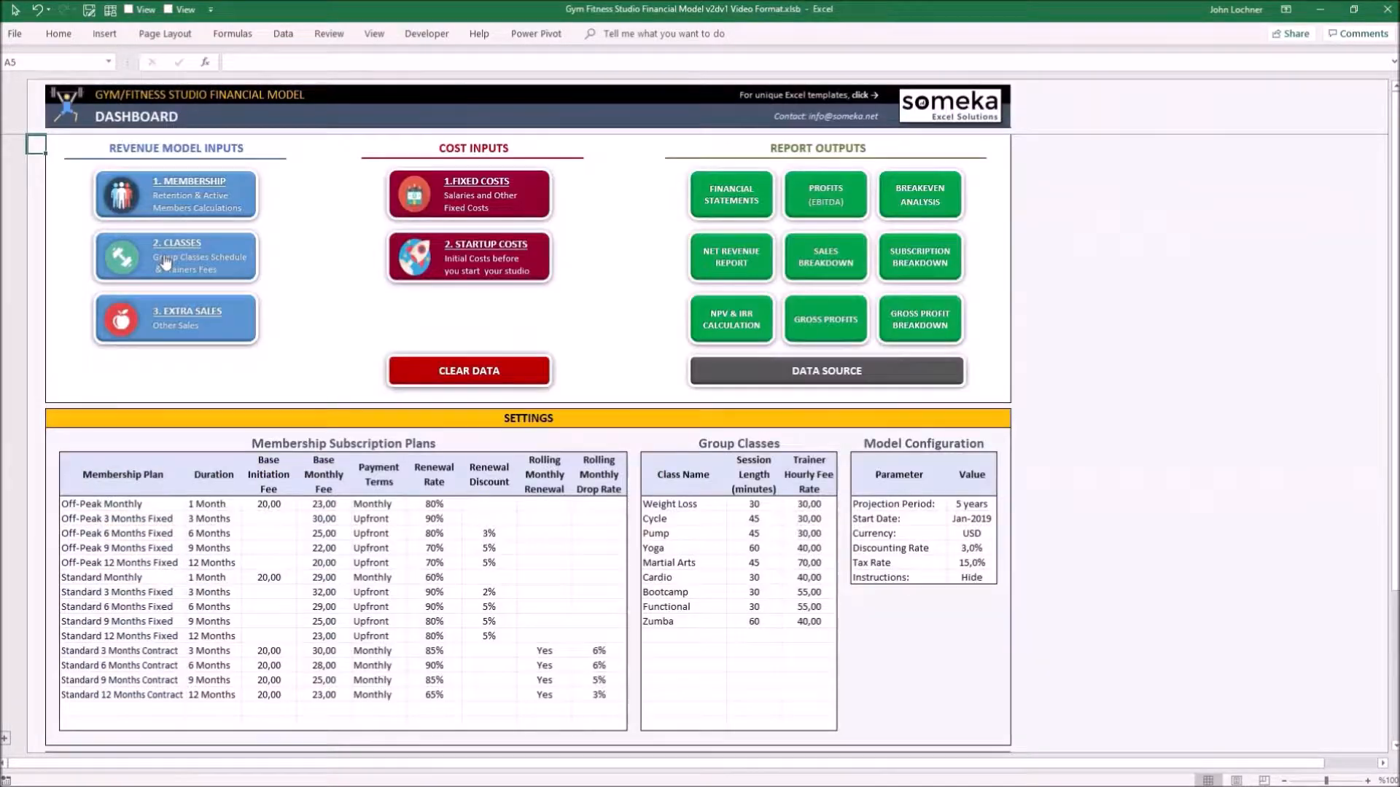
click(164, 262)
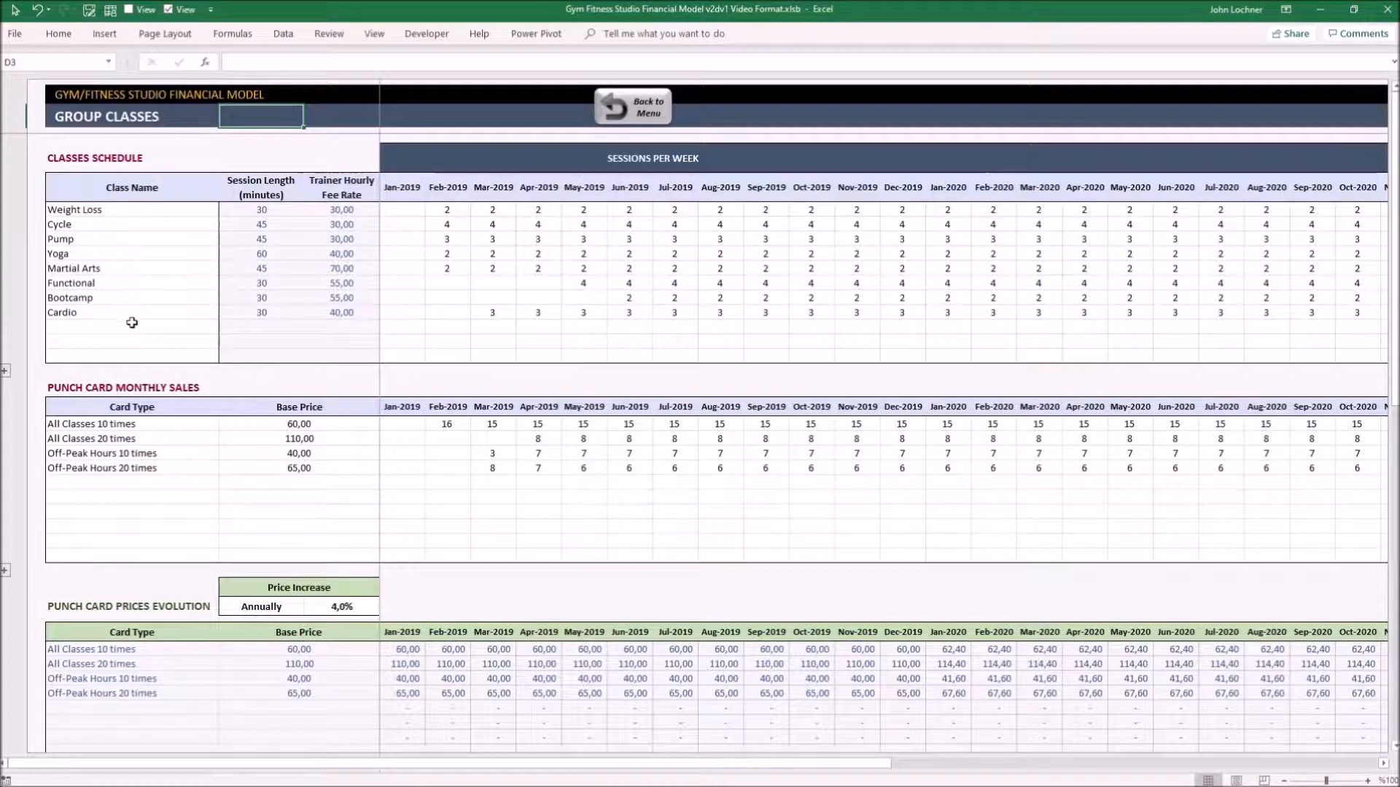
click(214, 328)
click(226, 328)
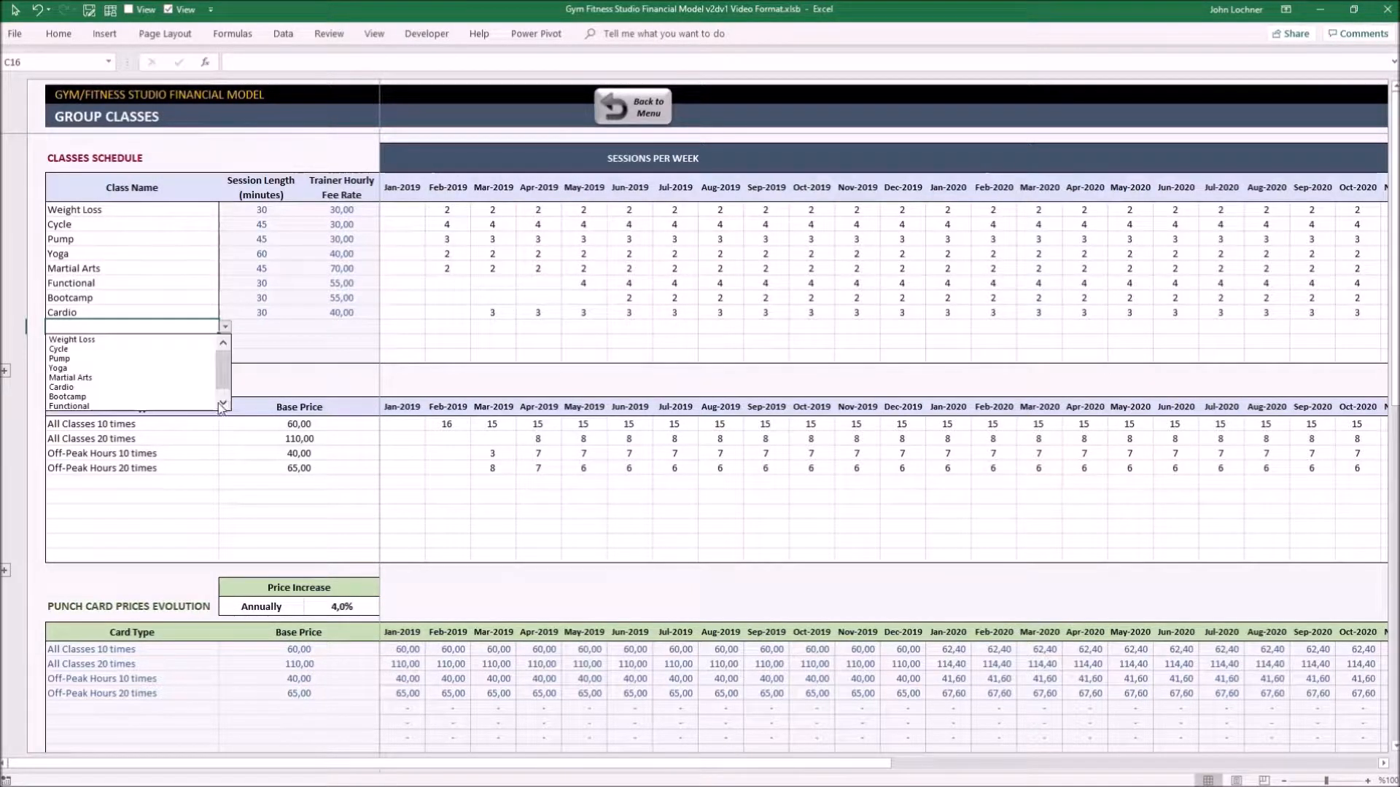
click(175, 402)
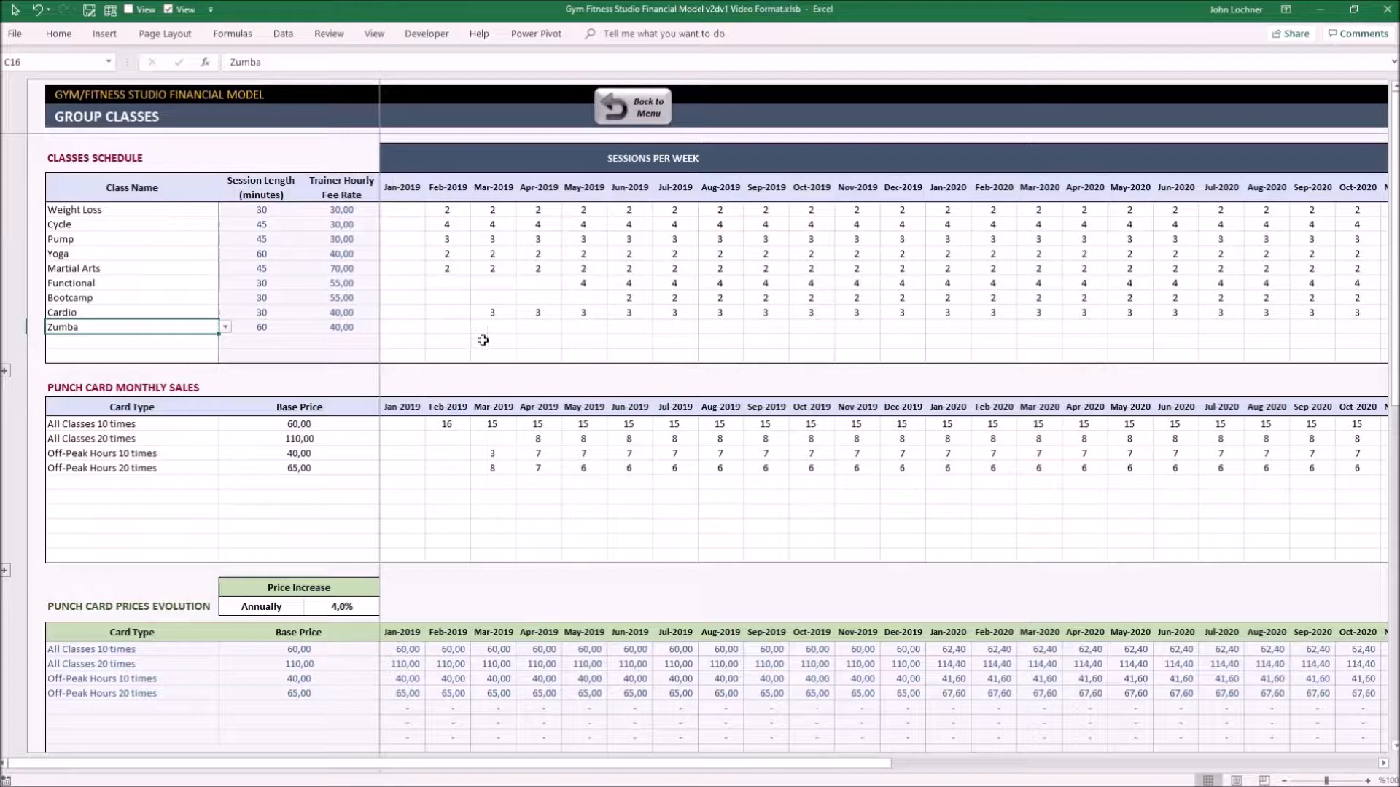
drag(497, 312, 1356, 318)
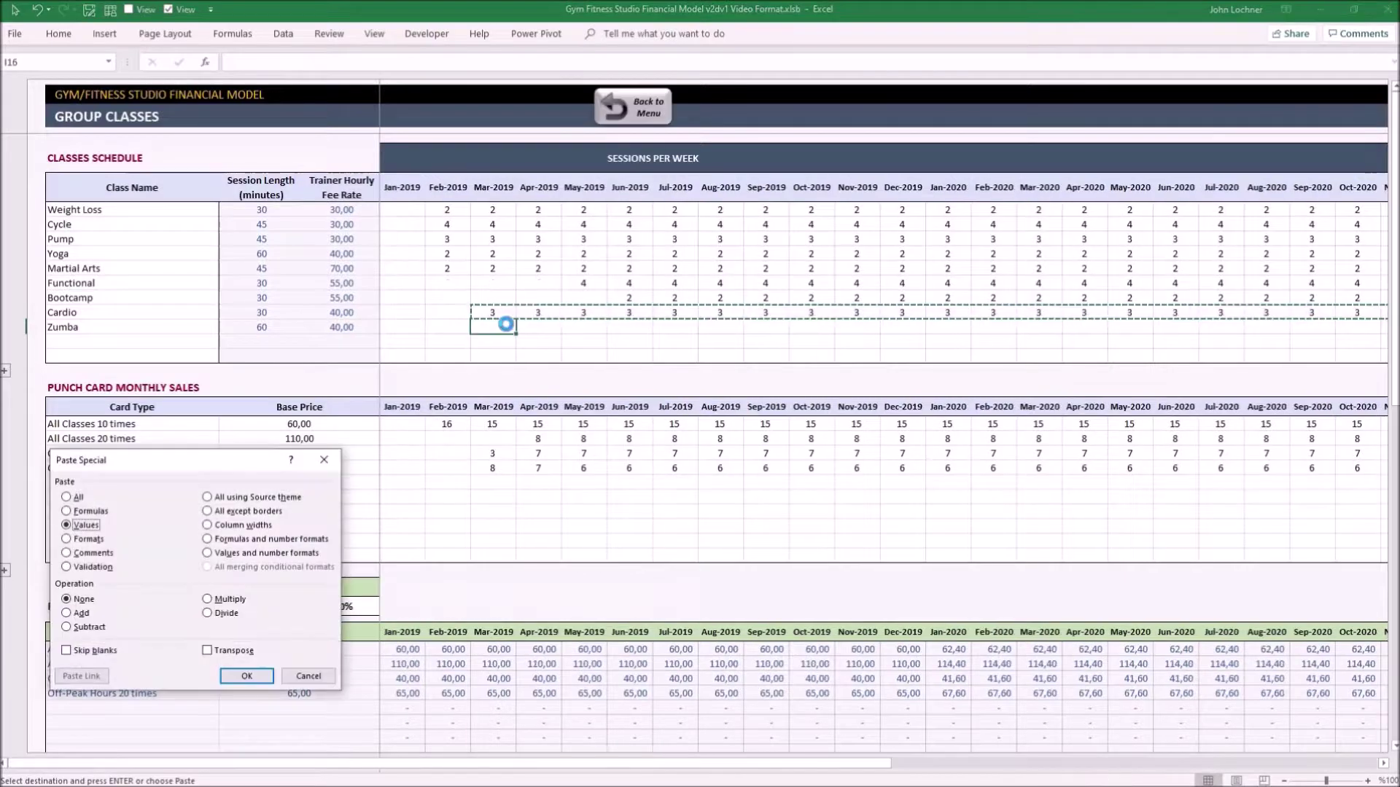
key(Return)
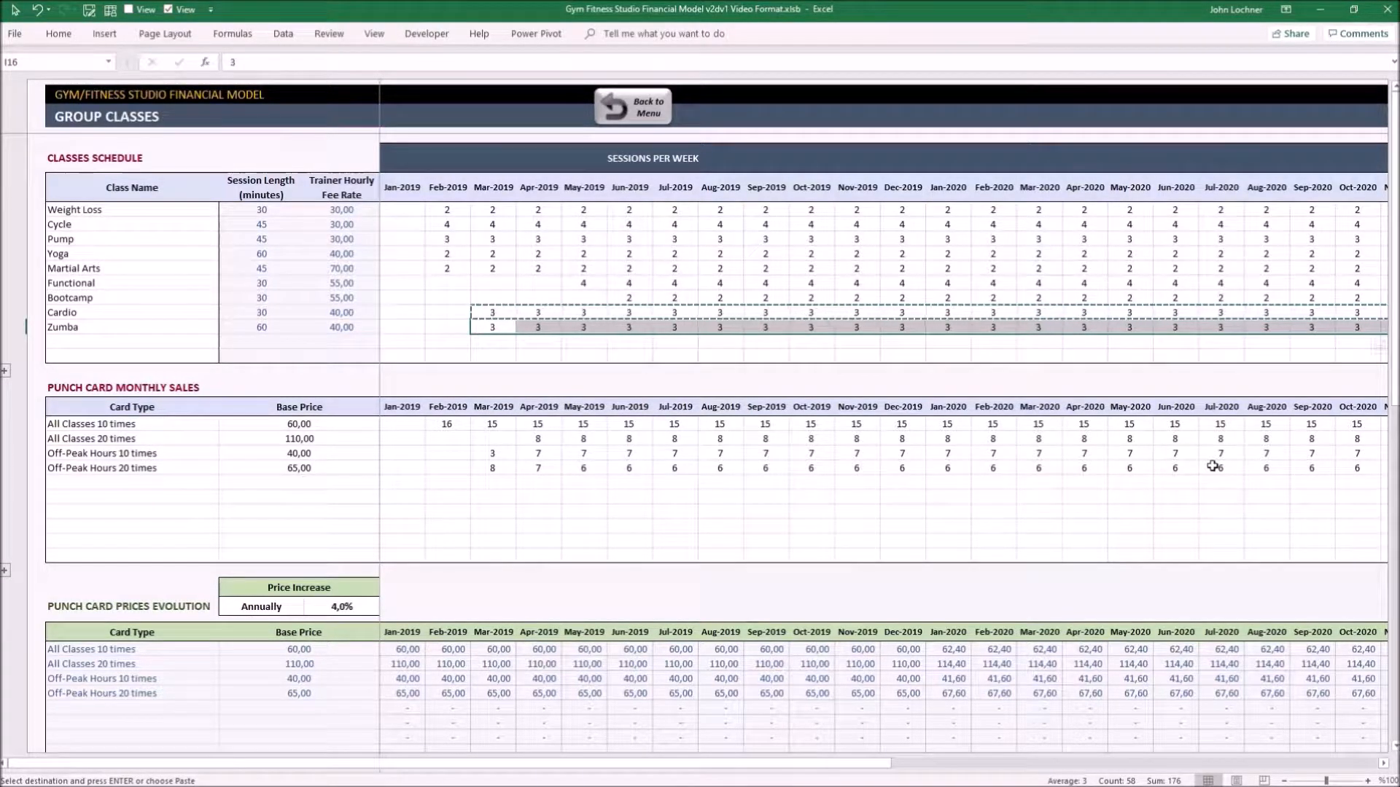
scroll(273, 451, down, 5)
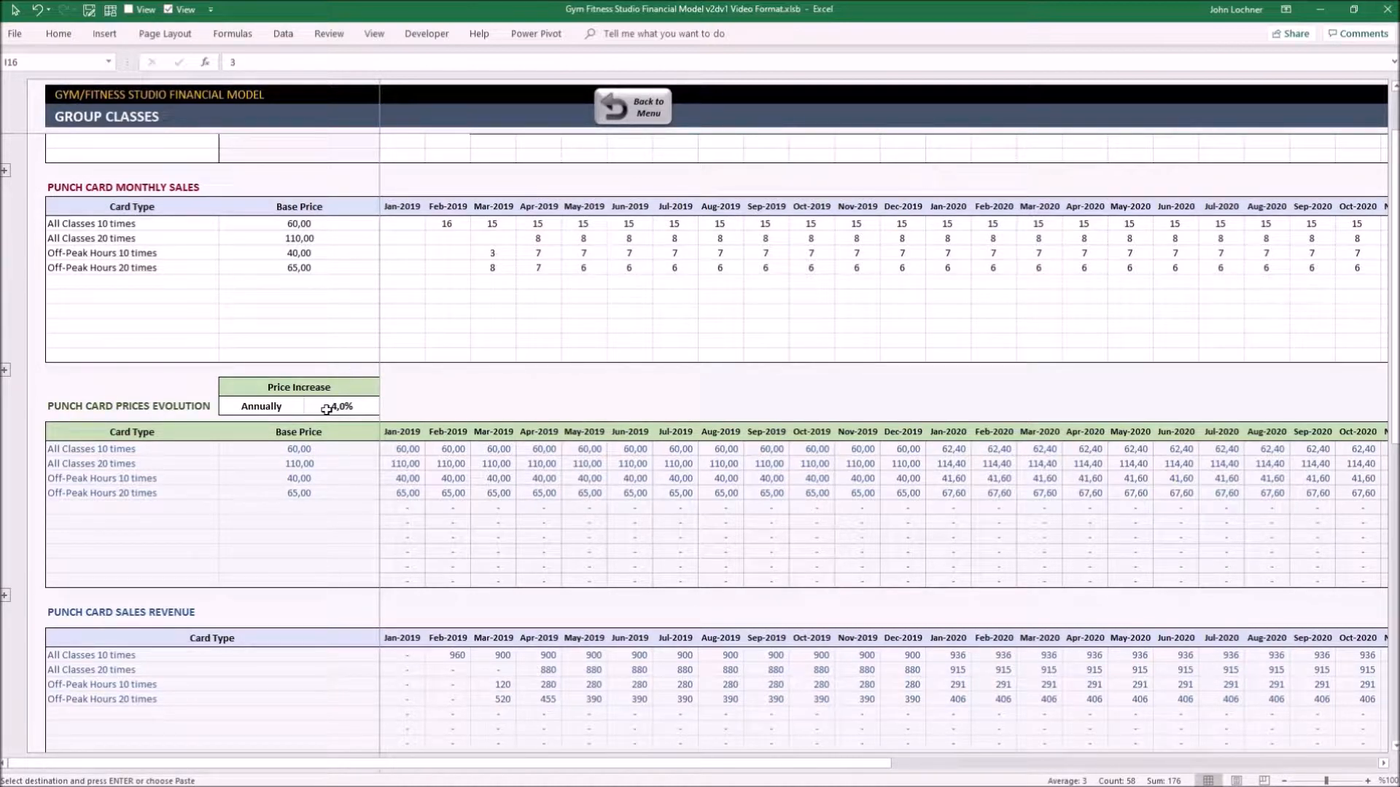
Set the punch card Price Increase to Semi-Annually at a 3% rate
click(339, 408)
click(274, 407)
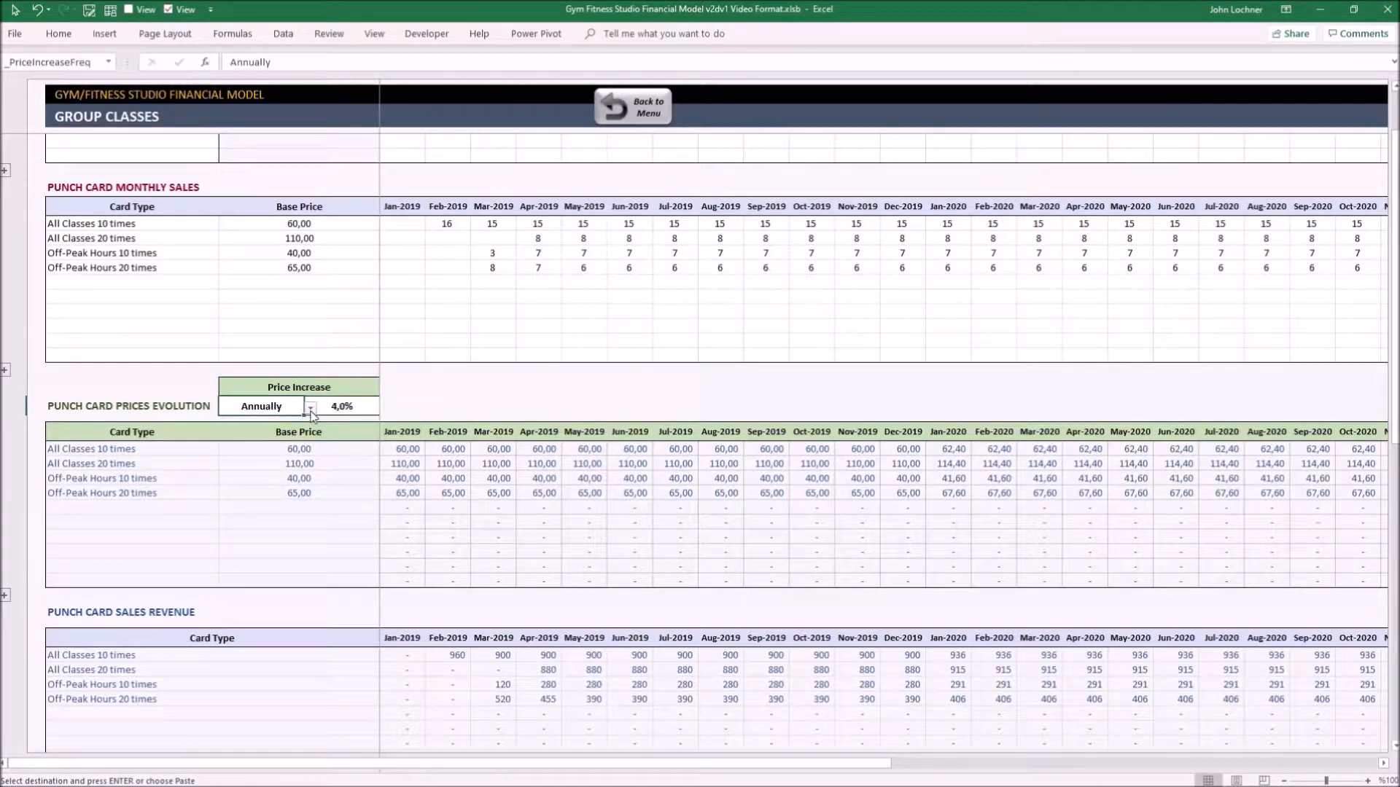
click(310, 407)
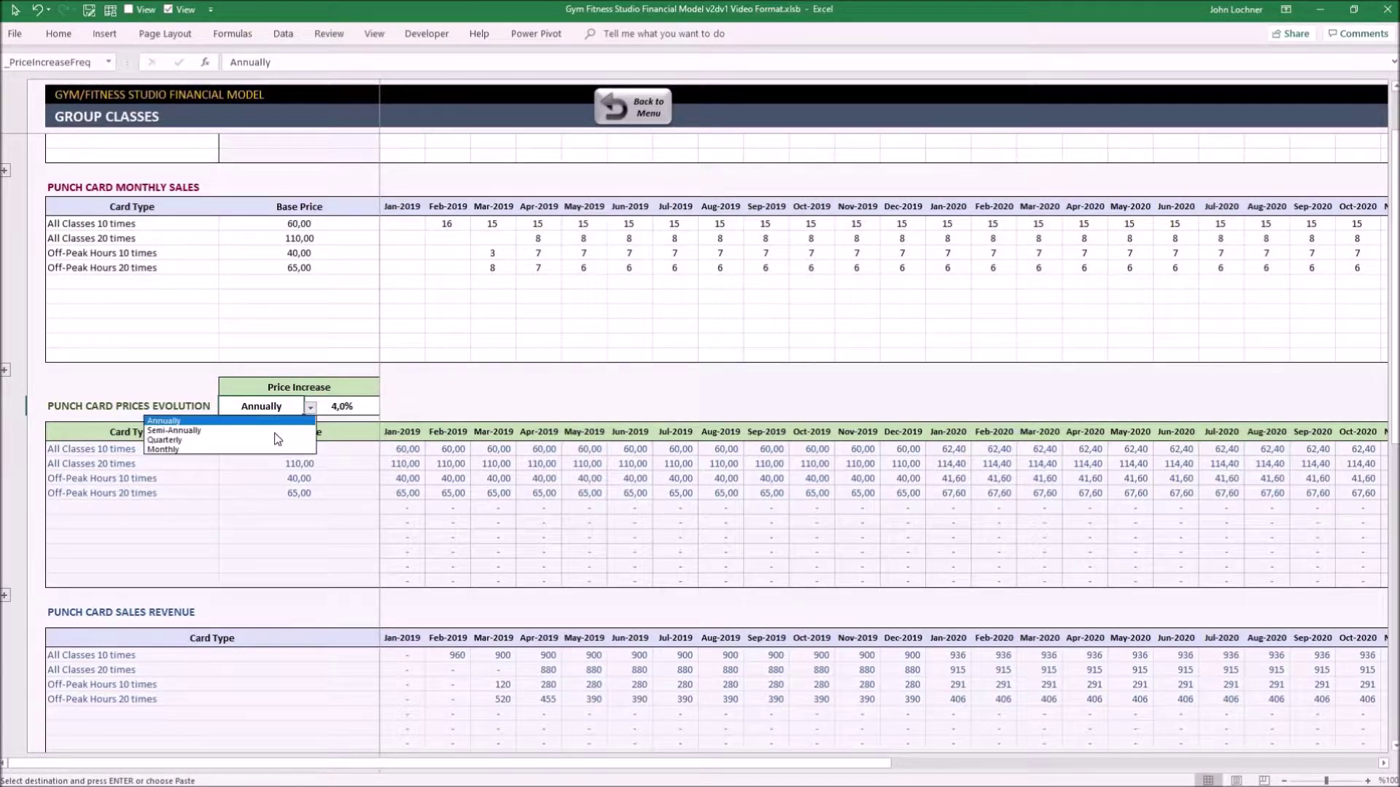
key(Return)
click(348, 408)
text(3)
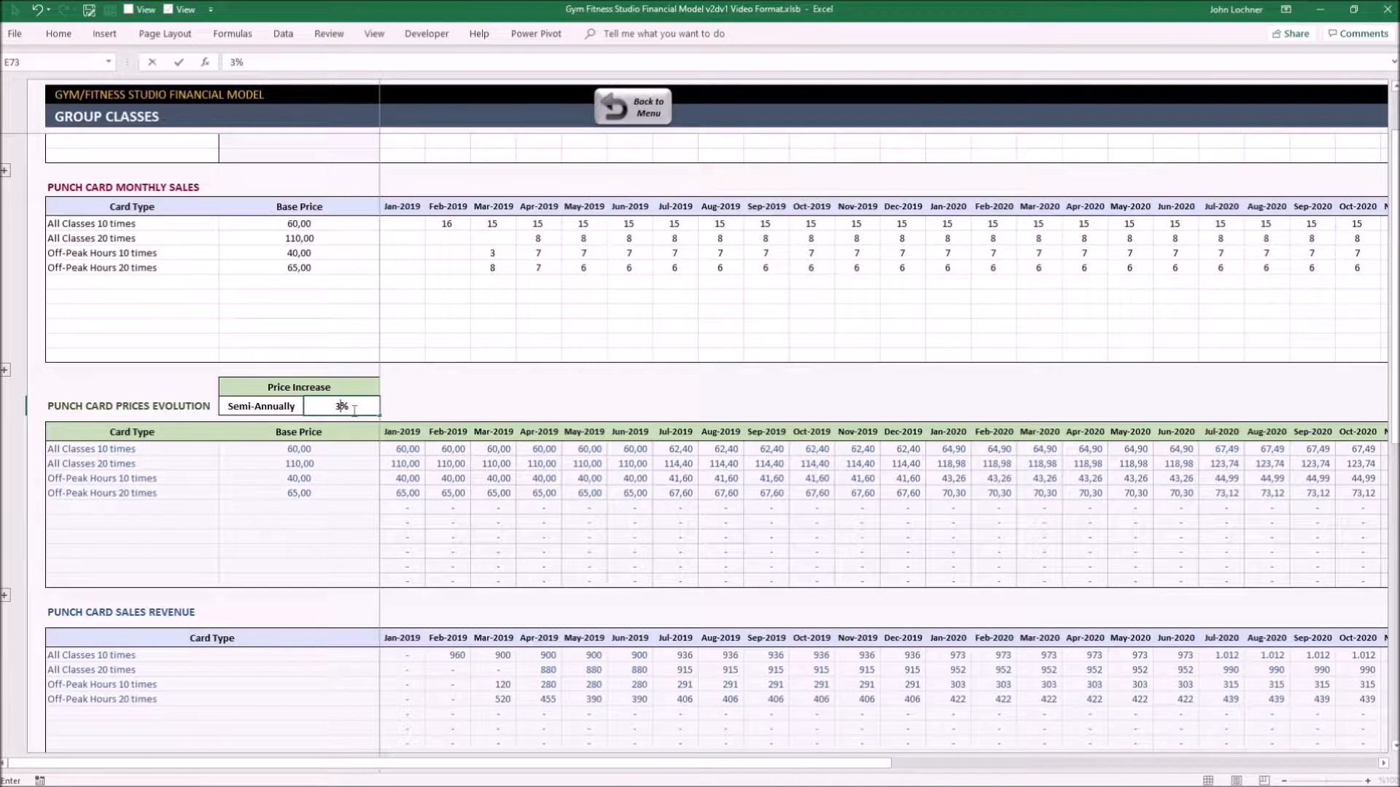
key(Return)
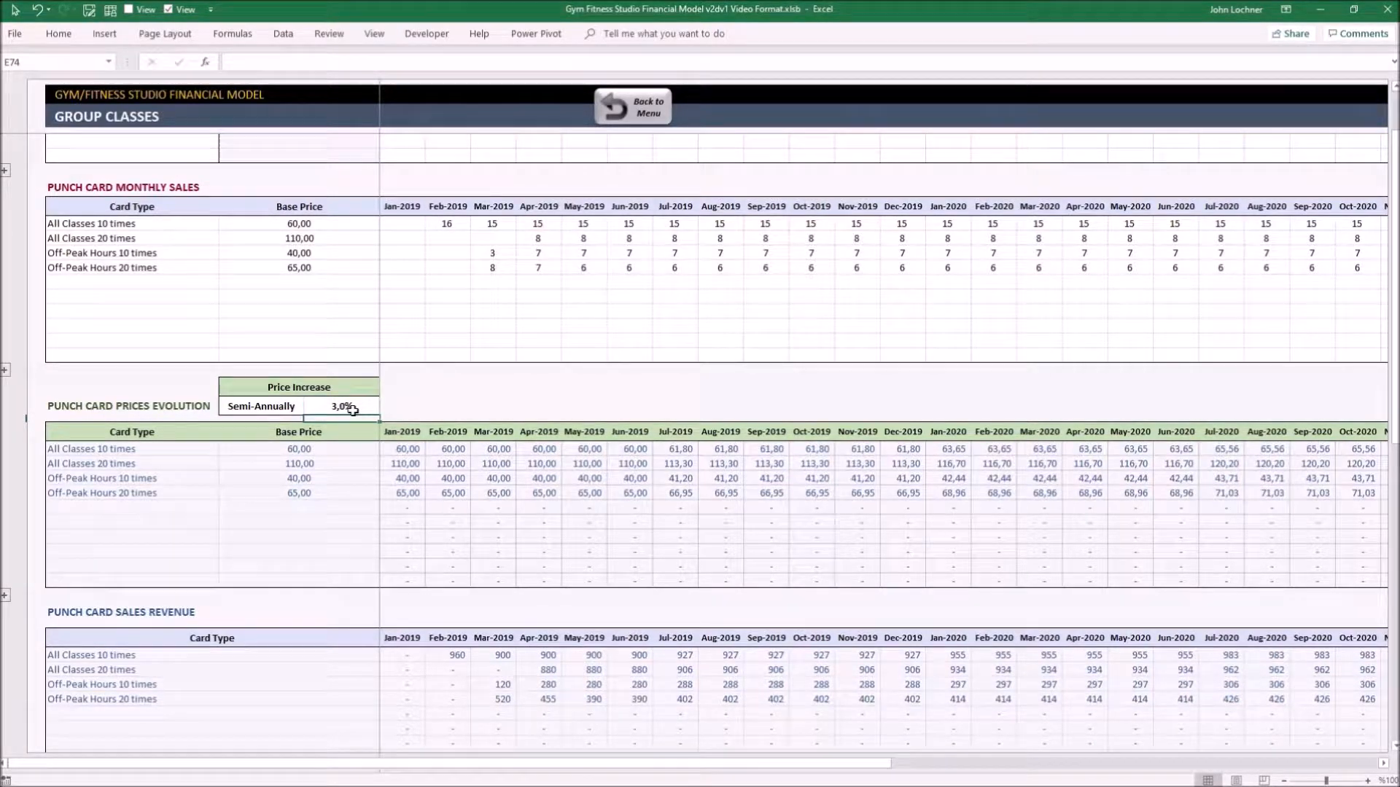
scroll(348, 407, down, 3)
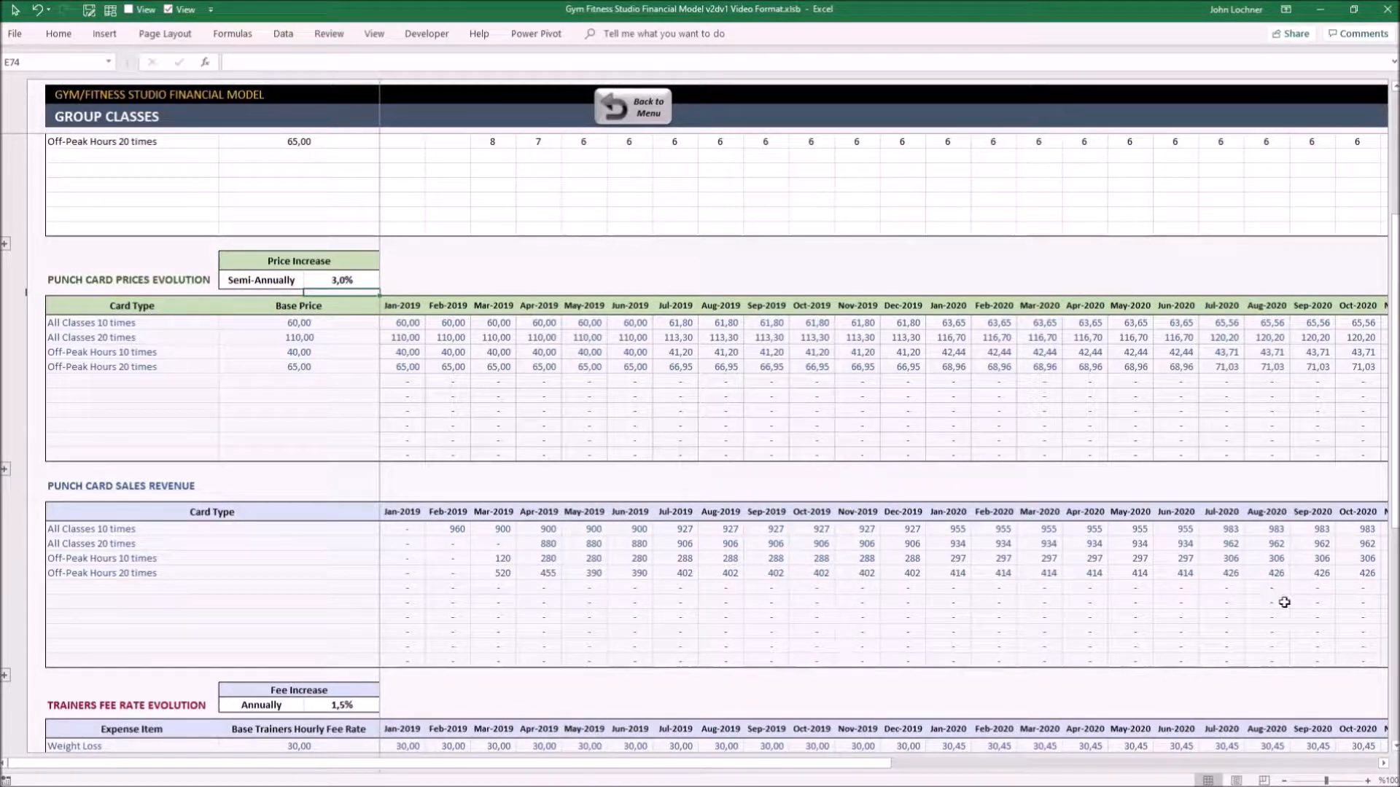
scroll(1021, 575, down, 3)
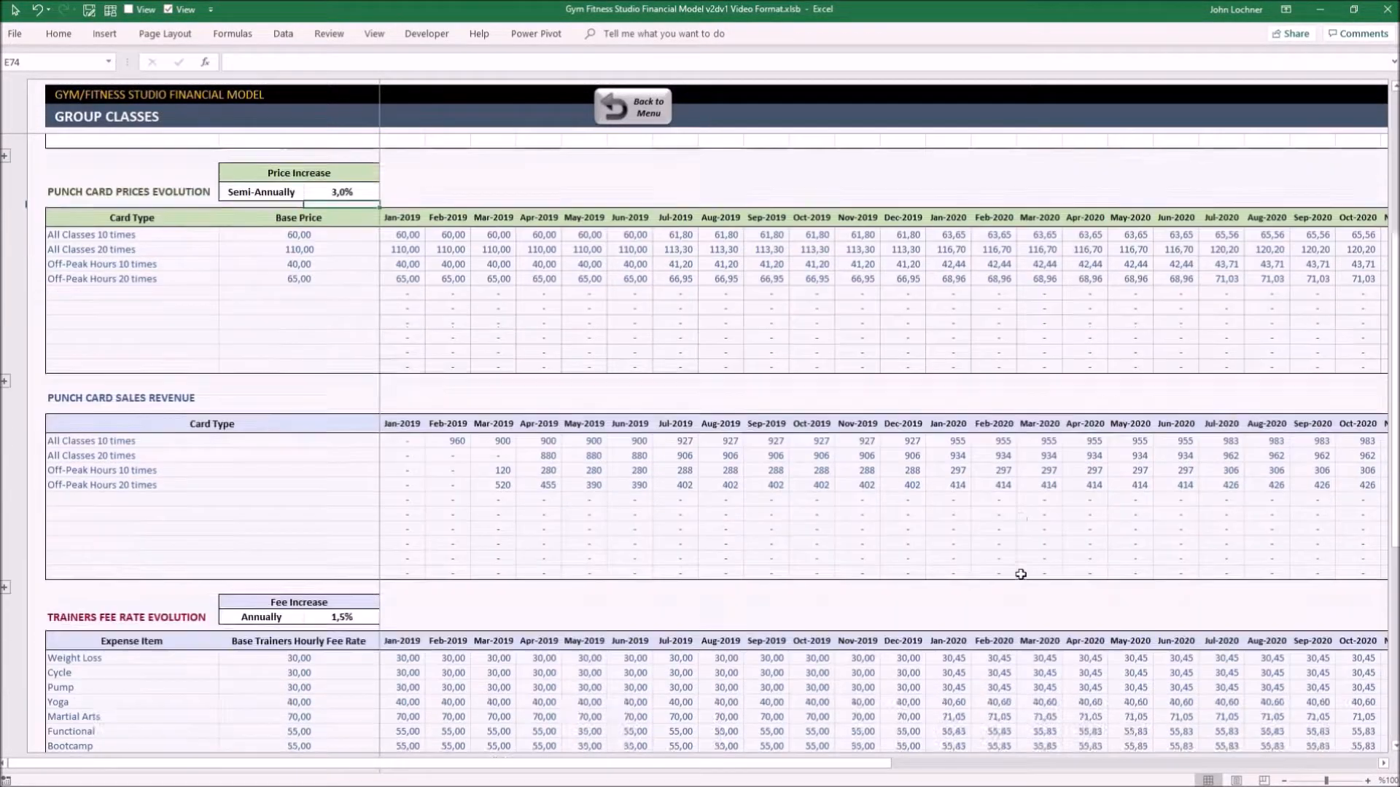
scroll(1020, 574, down, 8)
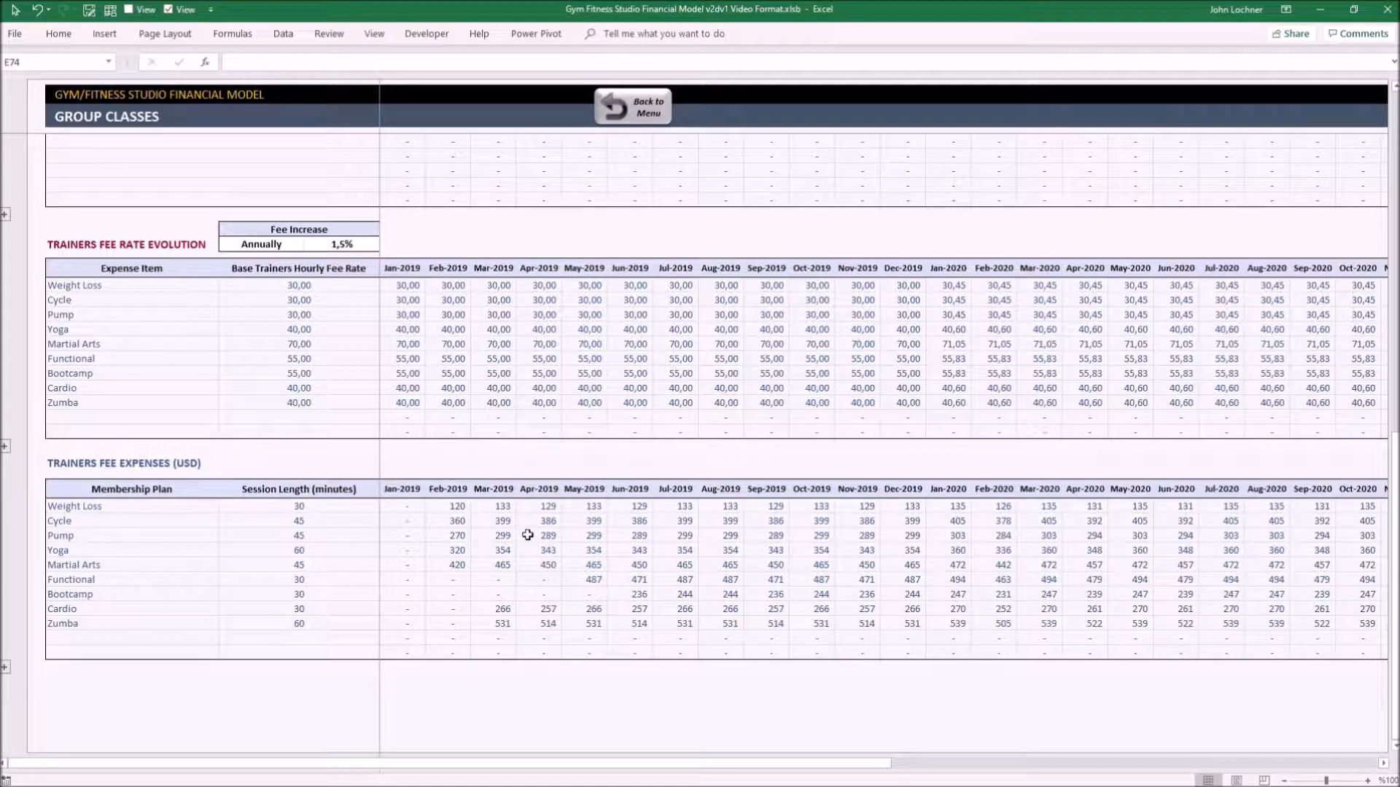
Set the trainer Fee Increase to Semi-Annually at 0,5% and return to the dashboard
click(283, 245)
click(311, 245)
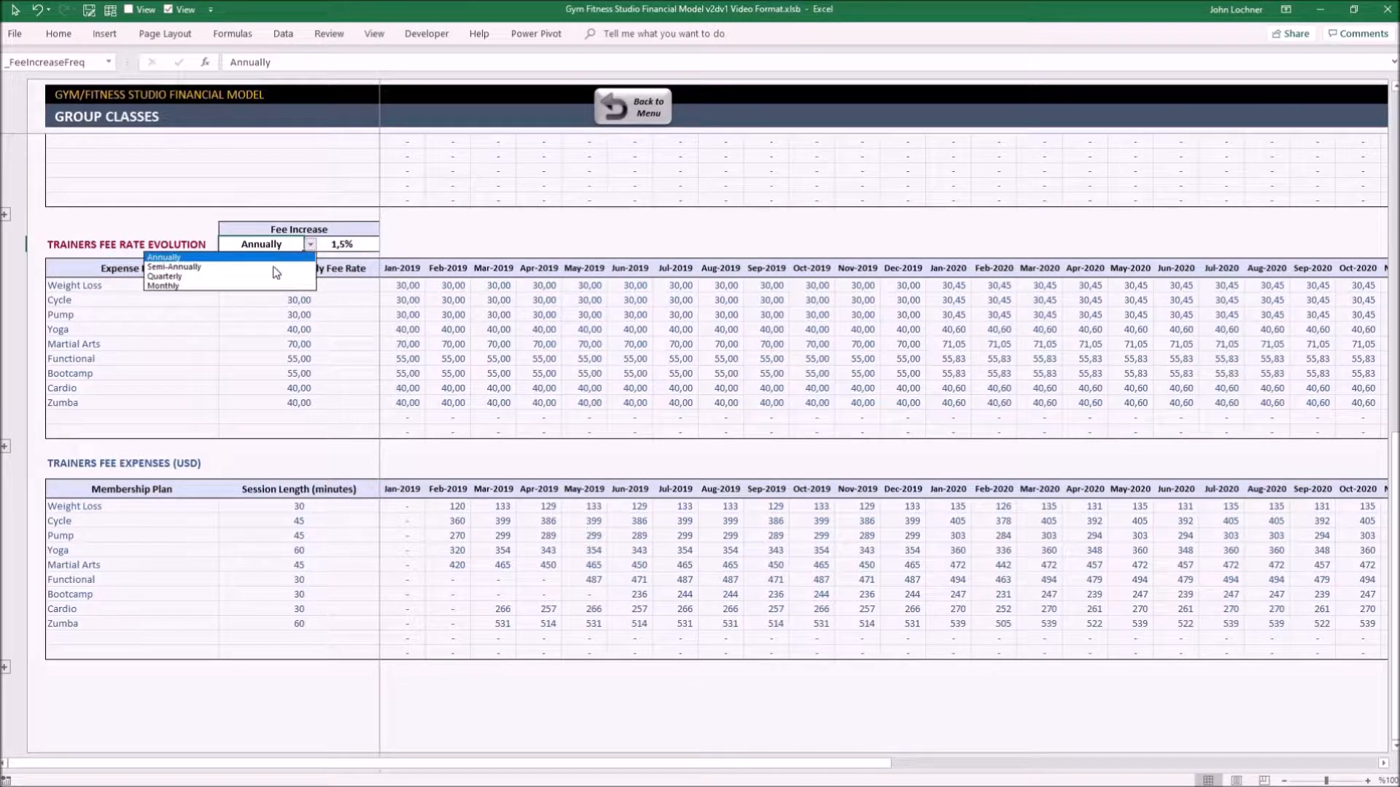
click(181, 267)
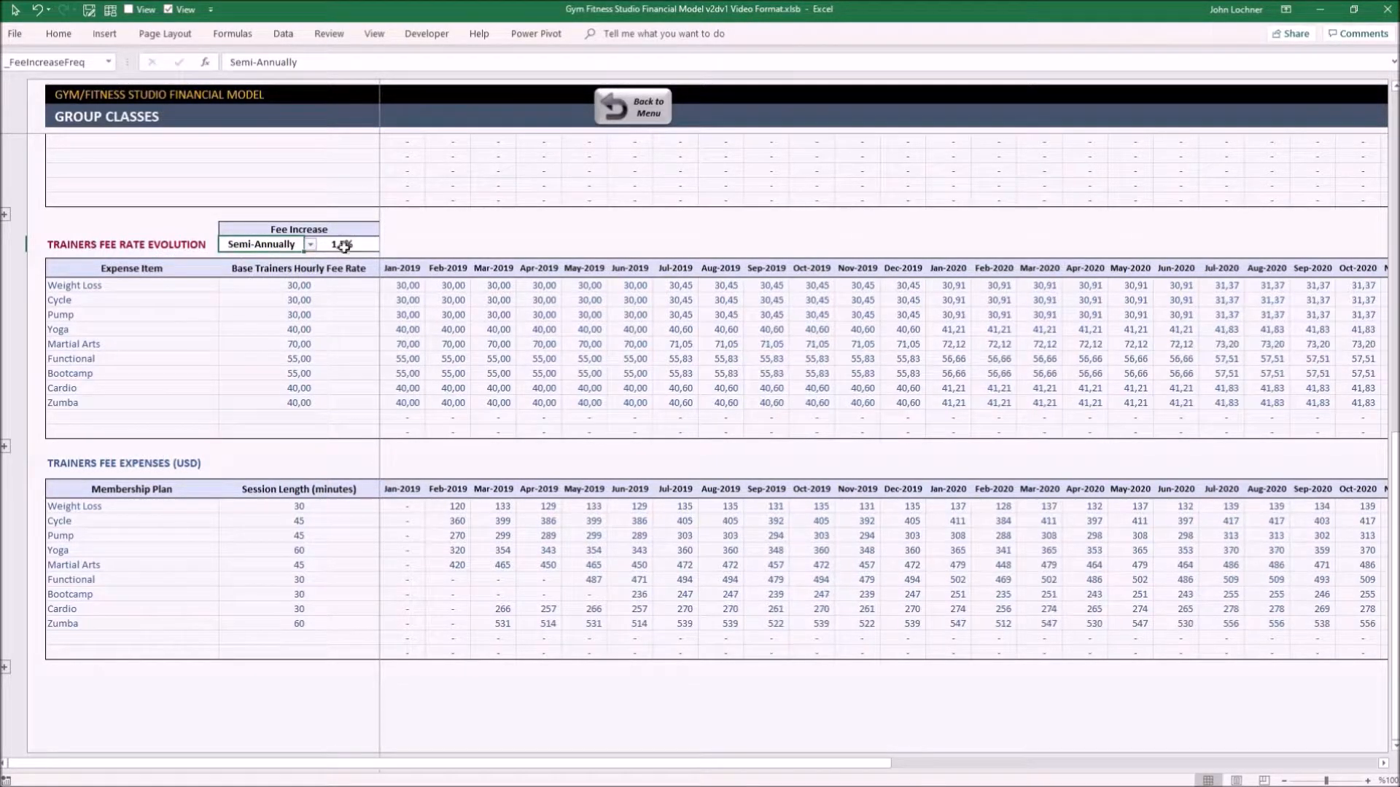
click(343, 244)
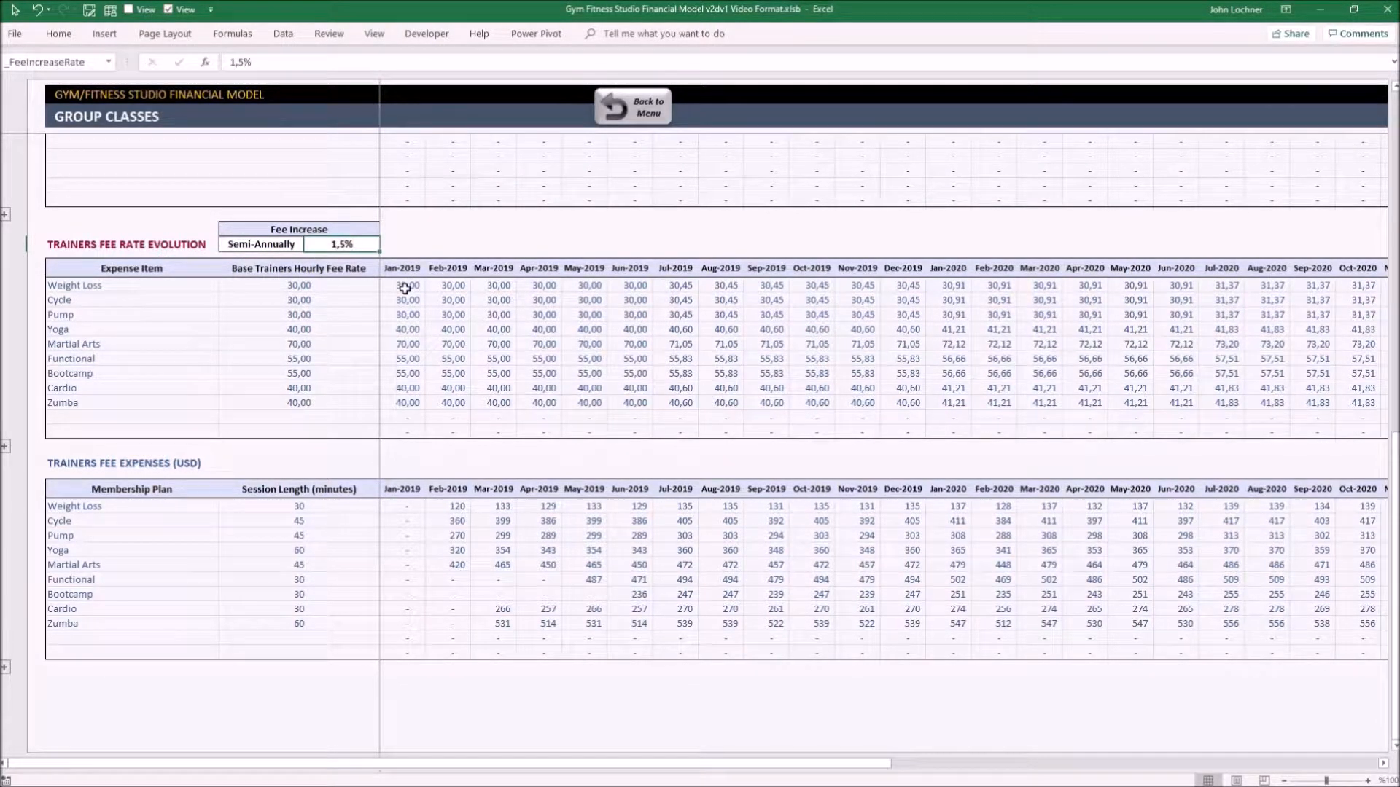
text(0,)
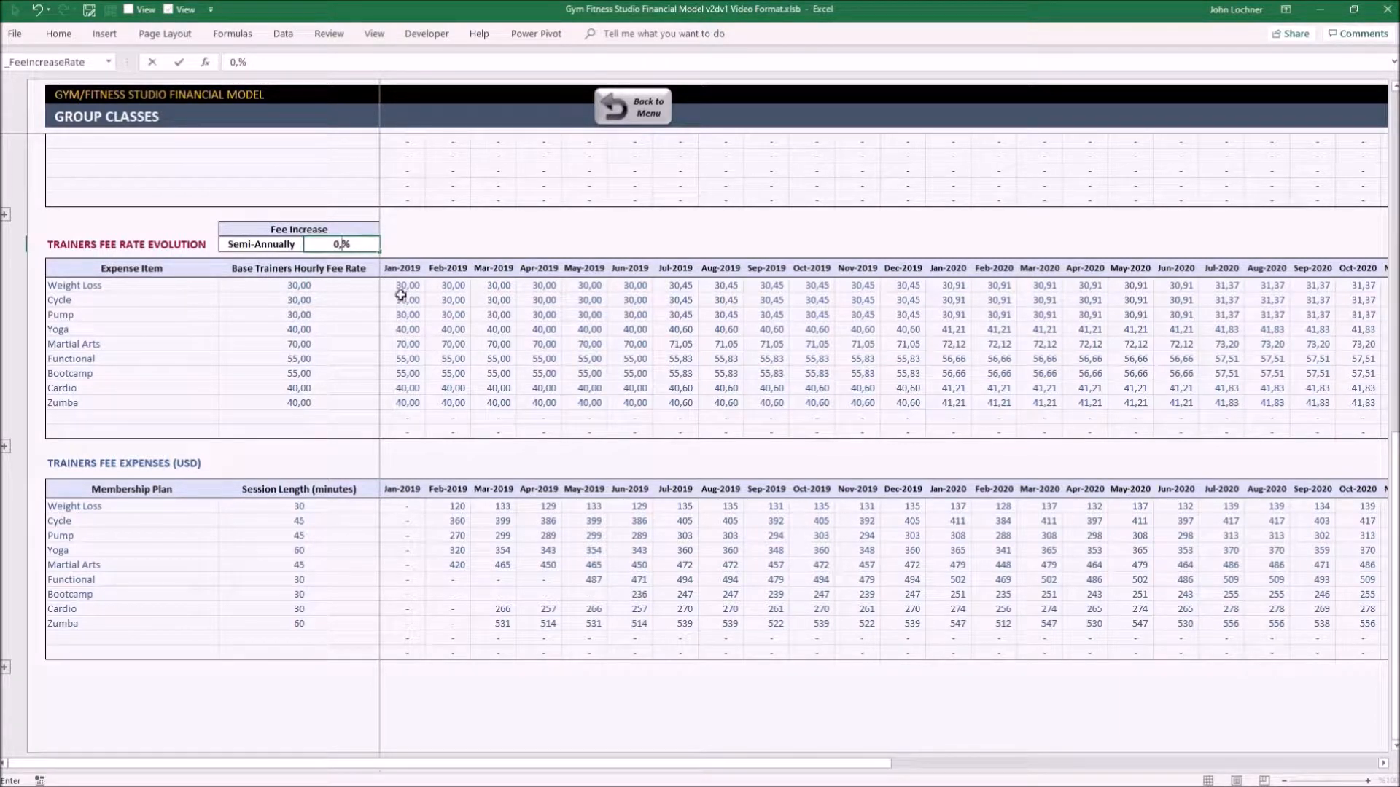
text(5)
key(Return)
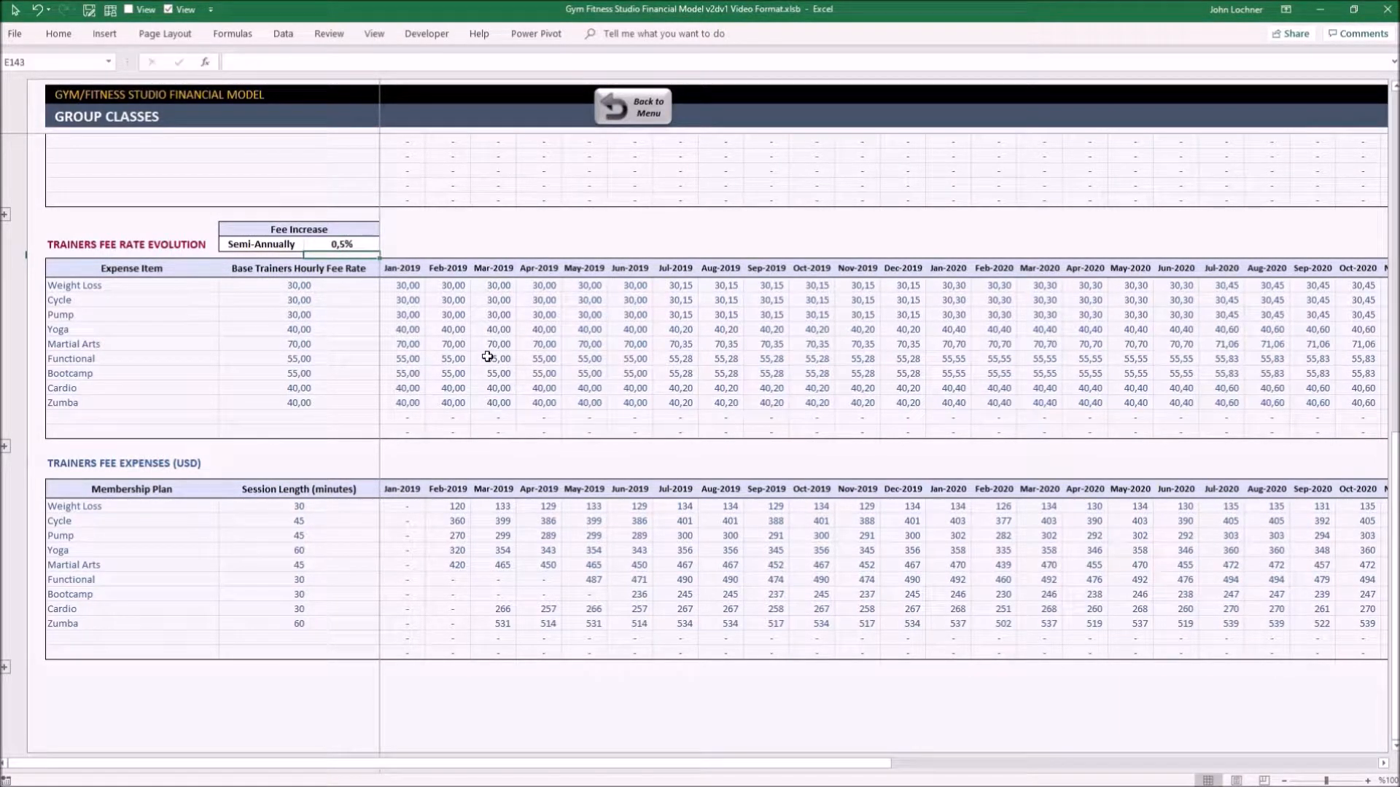
click(645, 107)
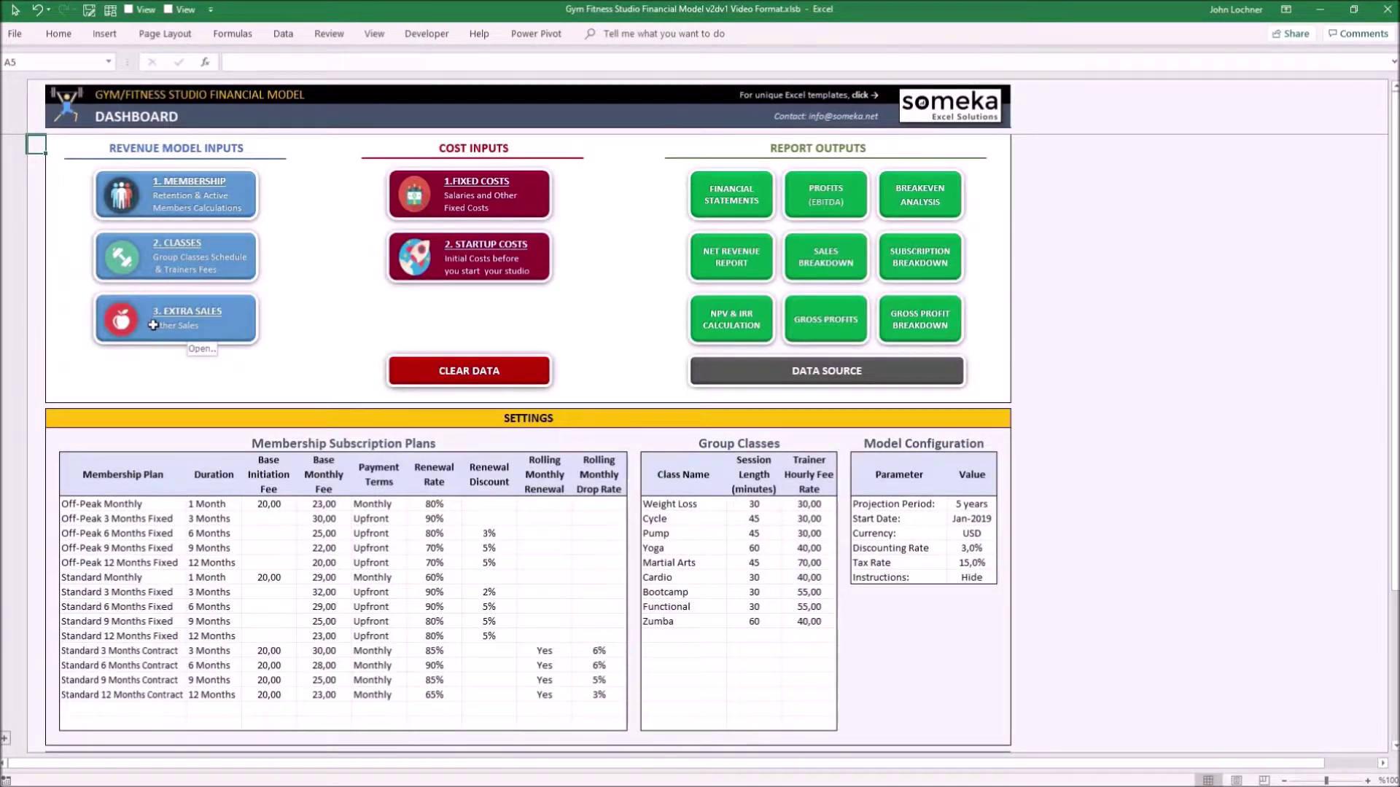
On Extra Sales, give Sports Water a 2,00 base price and 50% variable cost
click(153, 329)
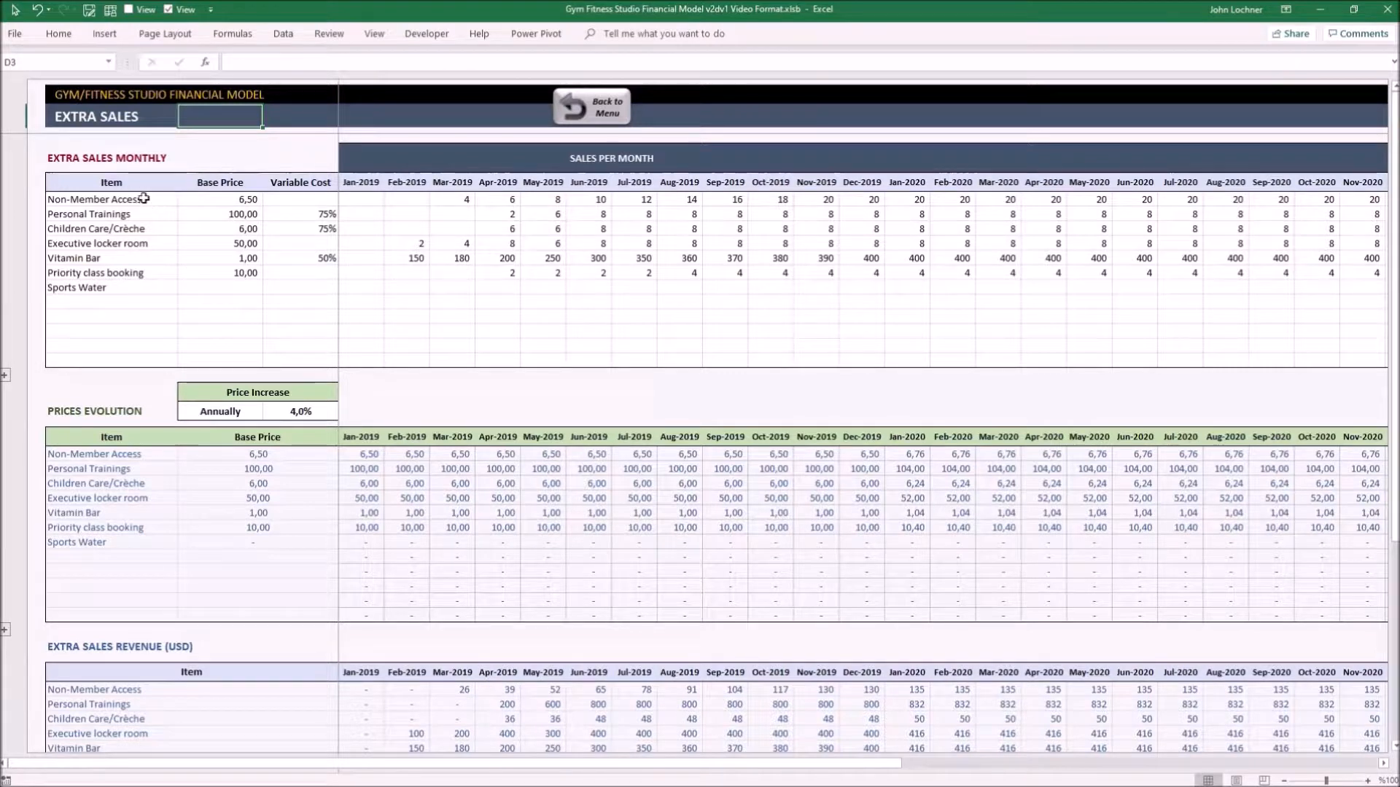
drag(145, 199, 155, 293)
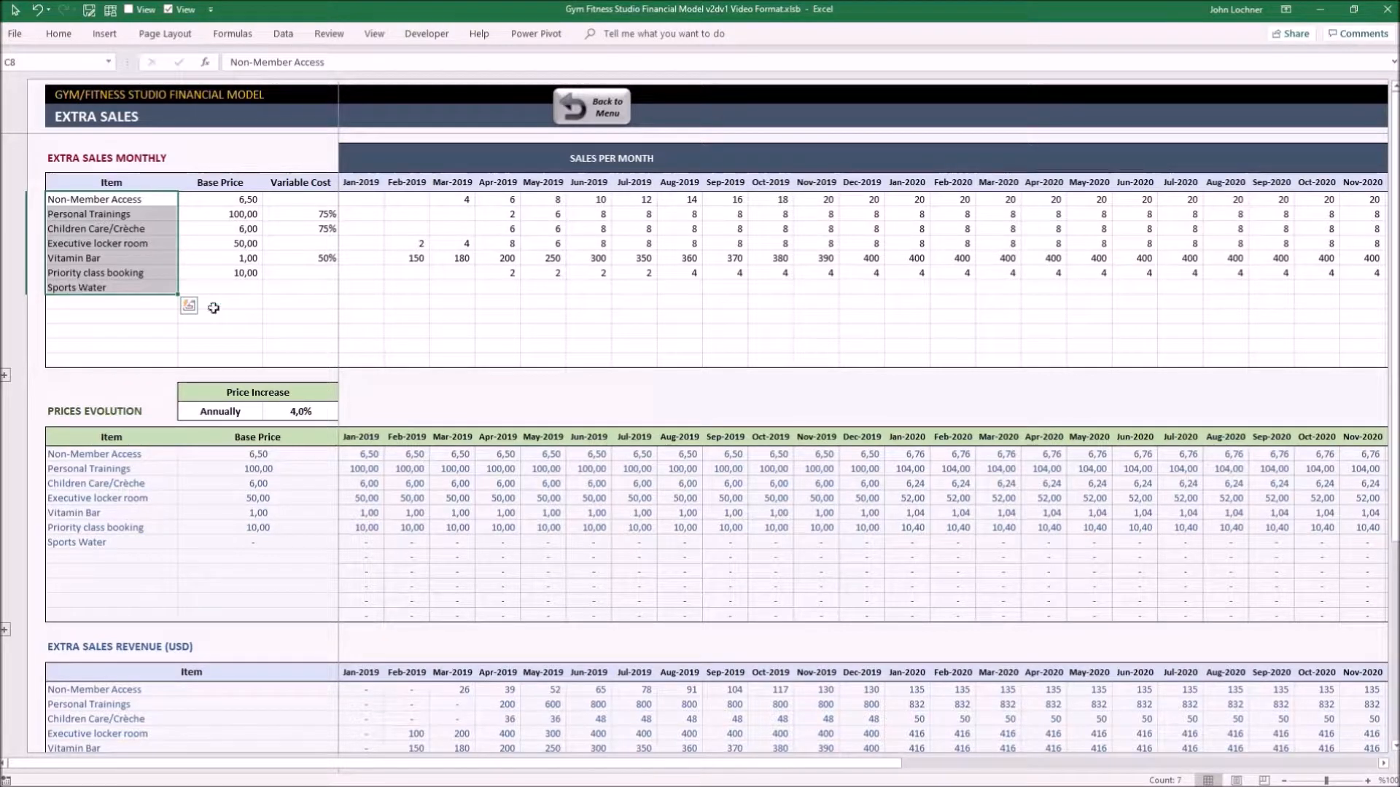
click(132, 288)
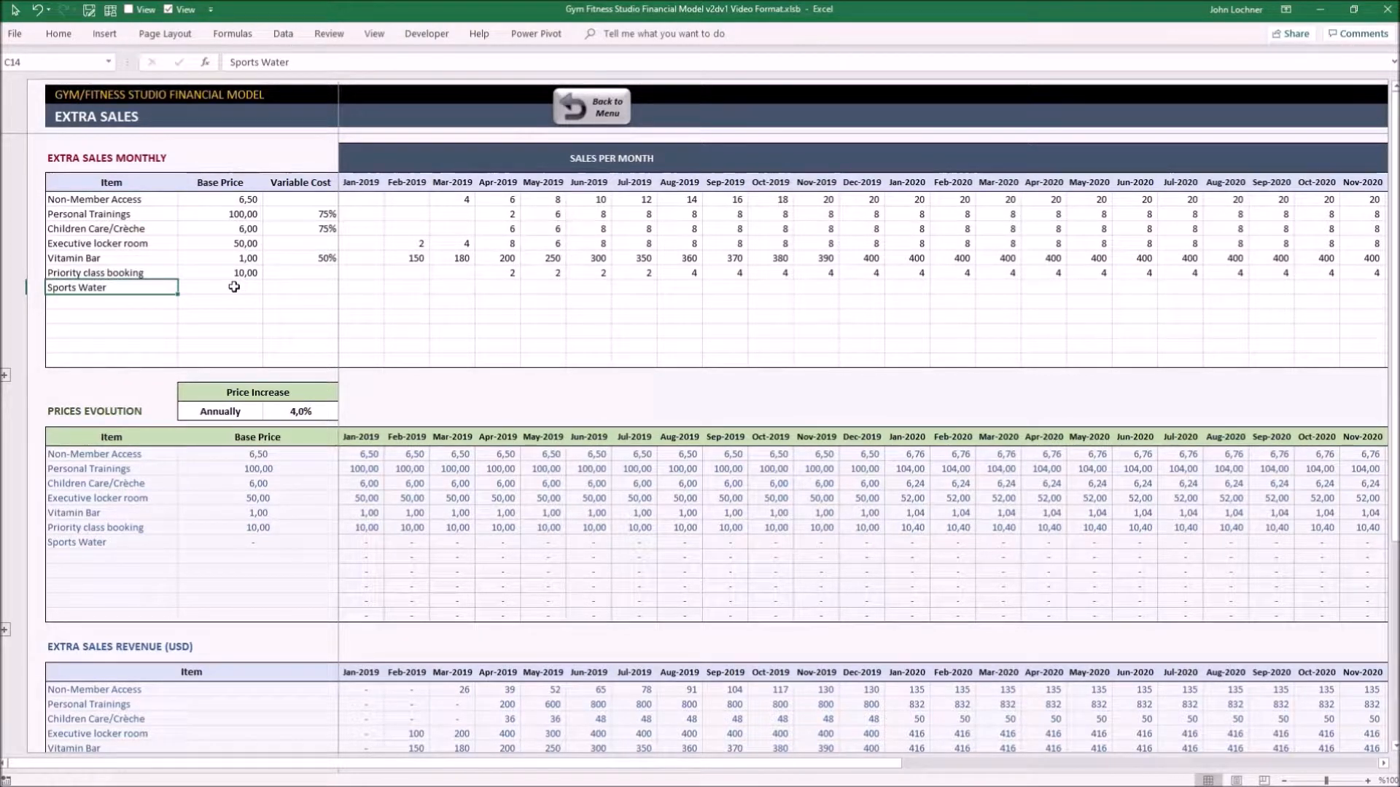
click(234, 286)
text(2)
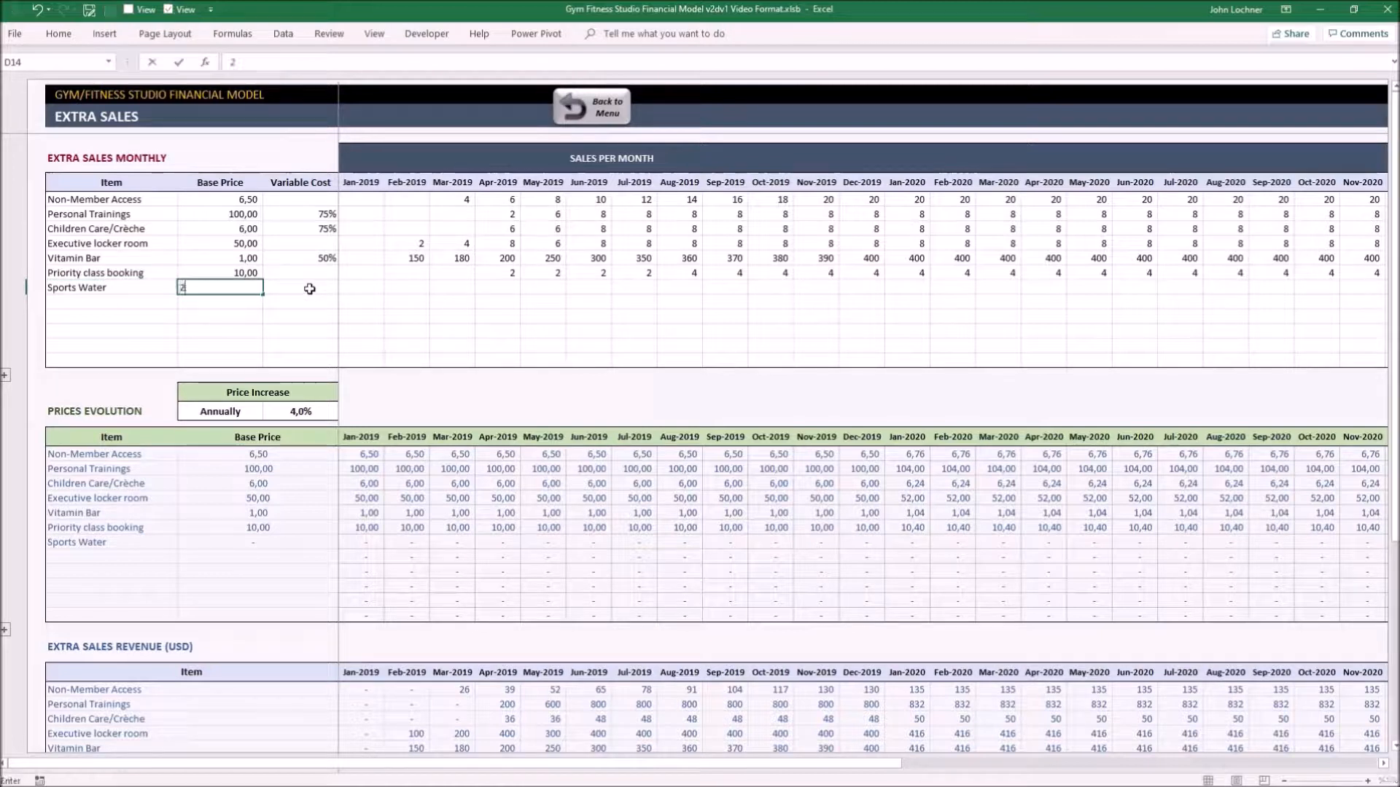
key(Tab)
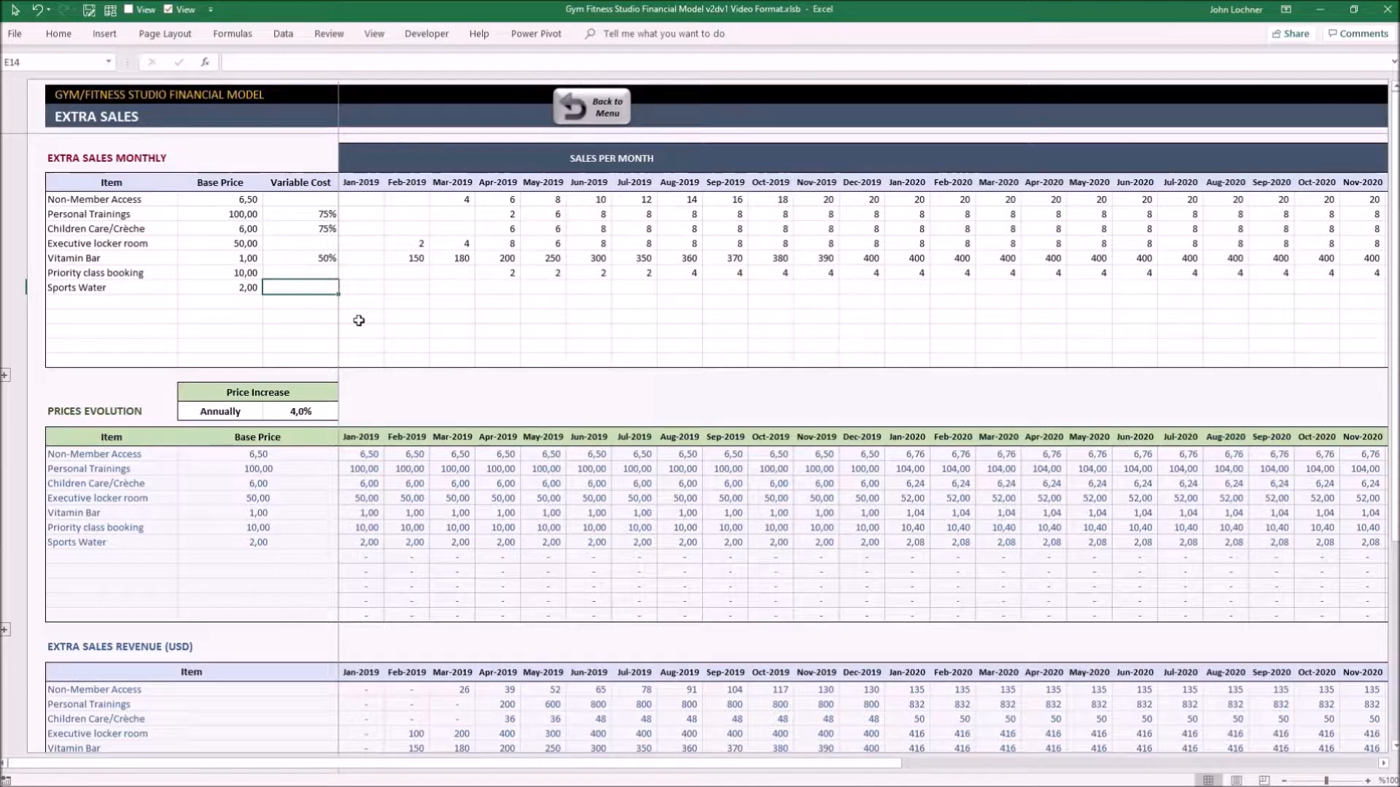
text(50%)
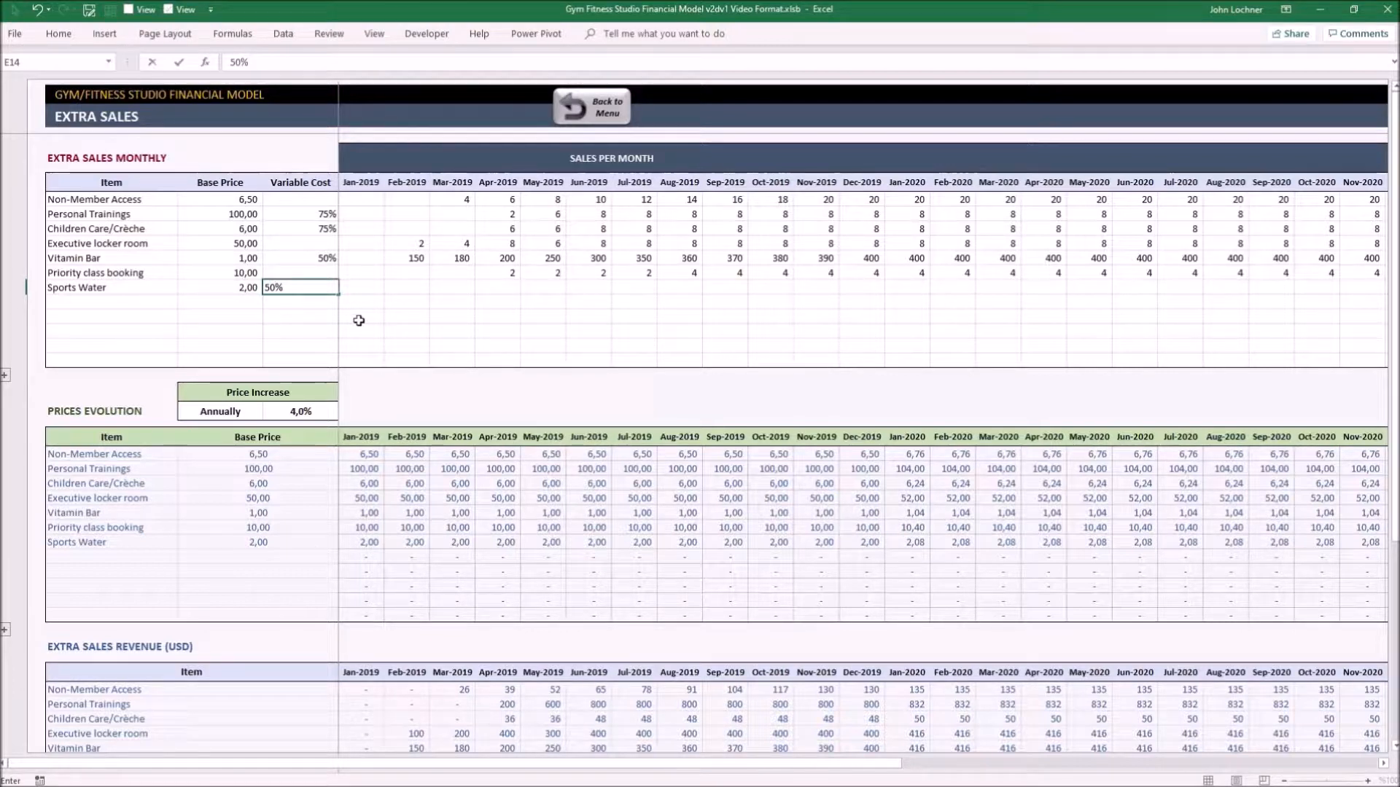
key(Return)
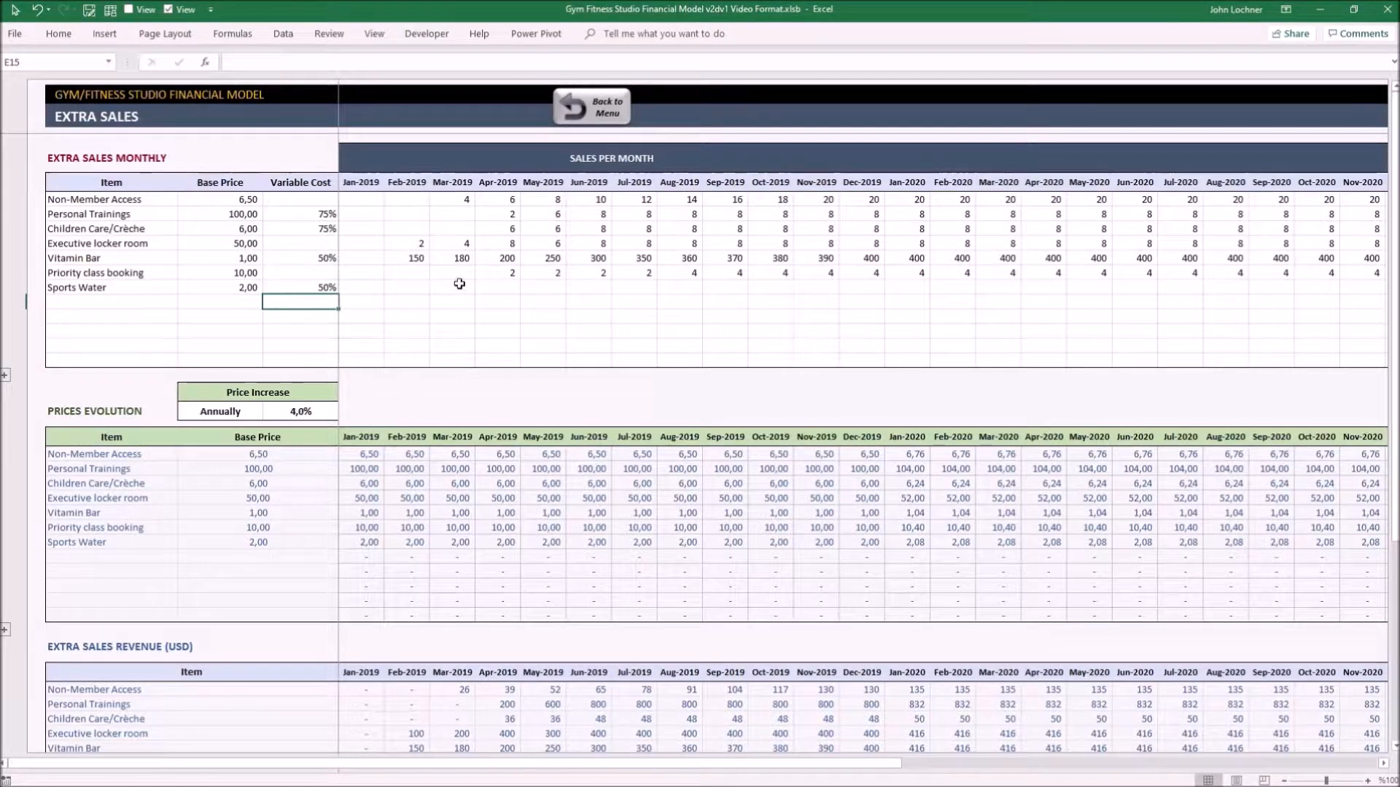
Enter 150 Sports Water sales in Feb-2019 and paste it across the row to Dec-2023
click(418, 287)
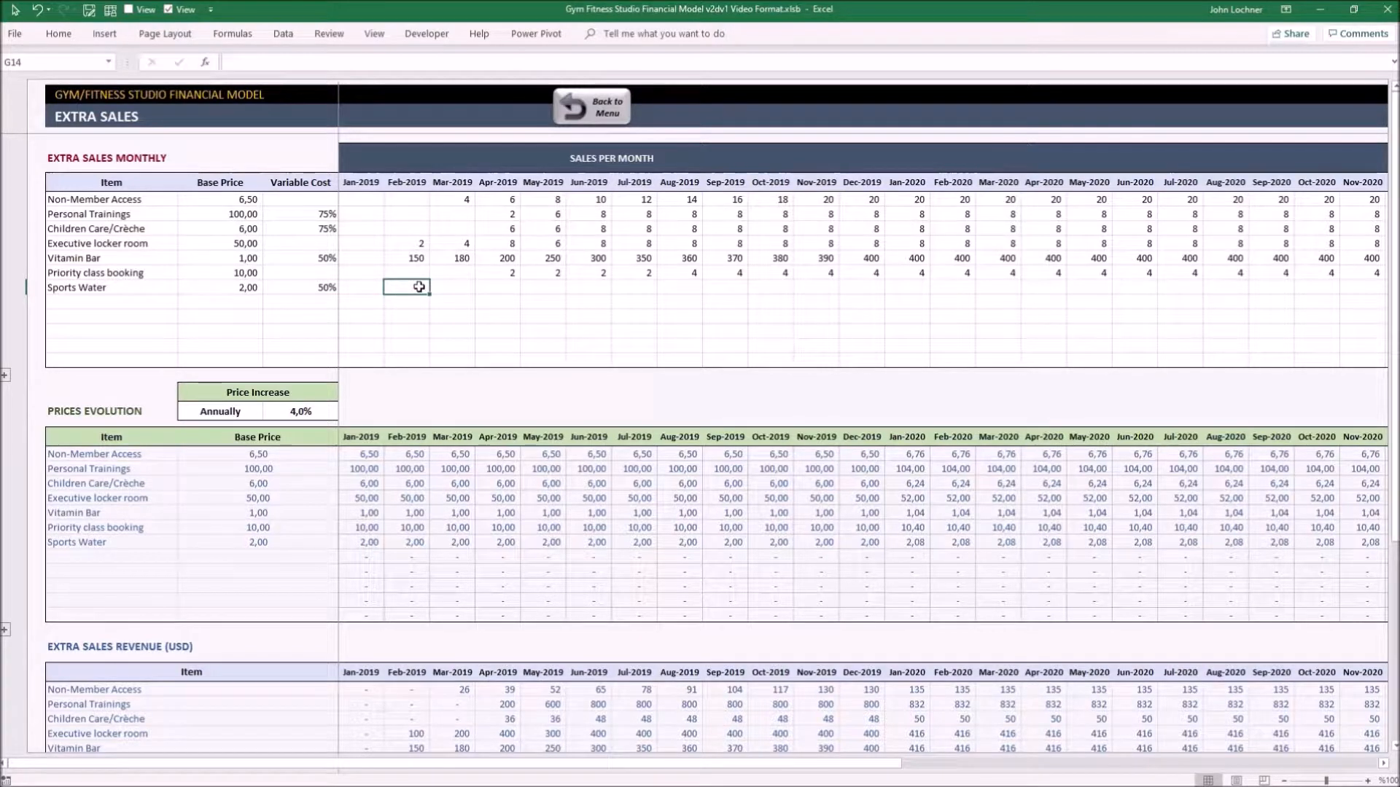
text(150)
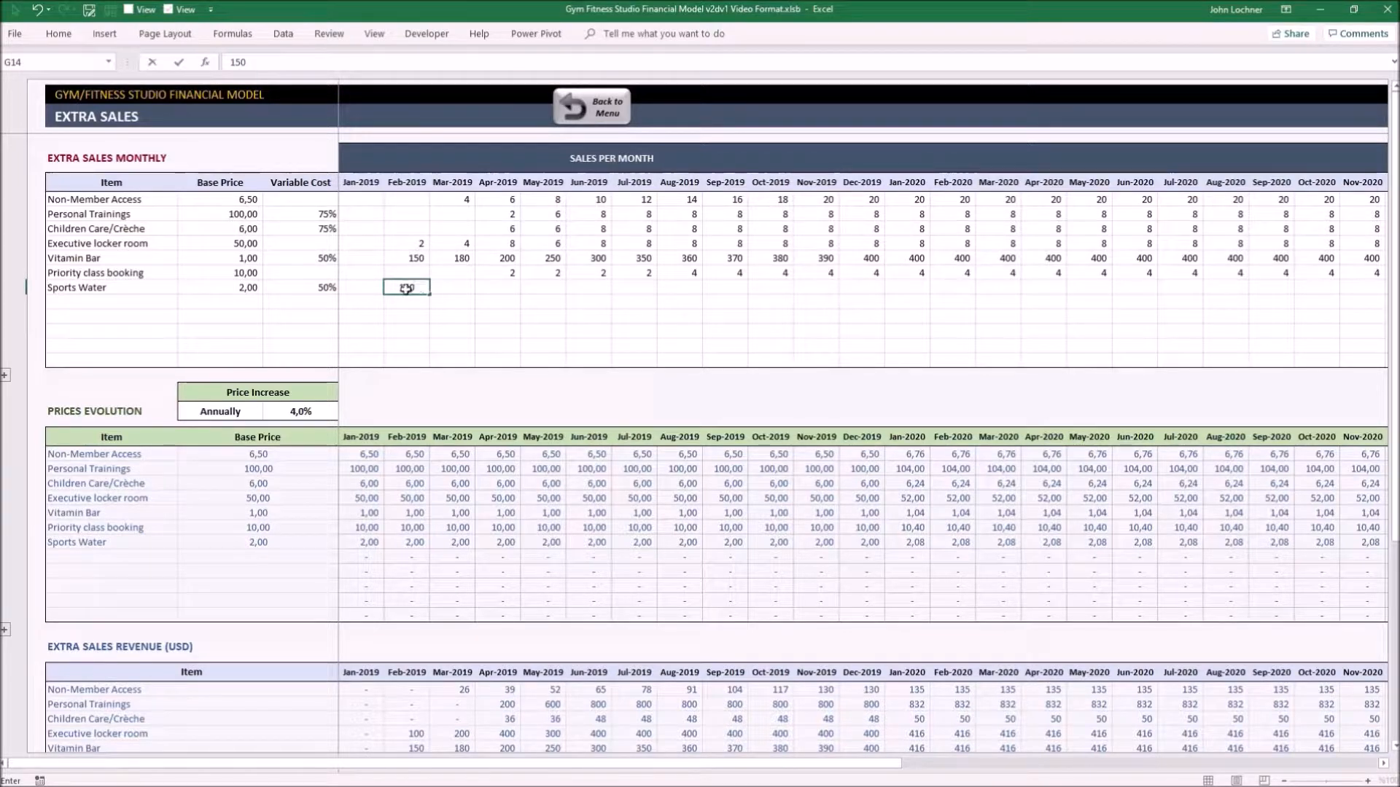
key(ctrl+Return)
key(ctrl+c)
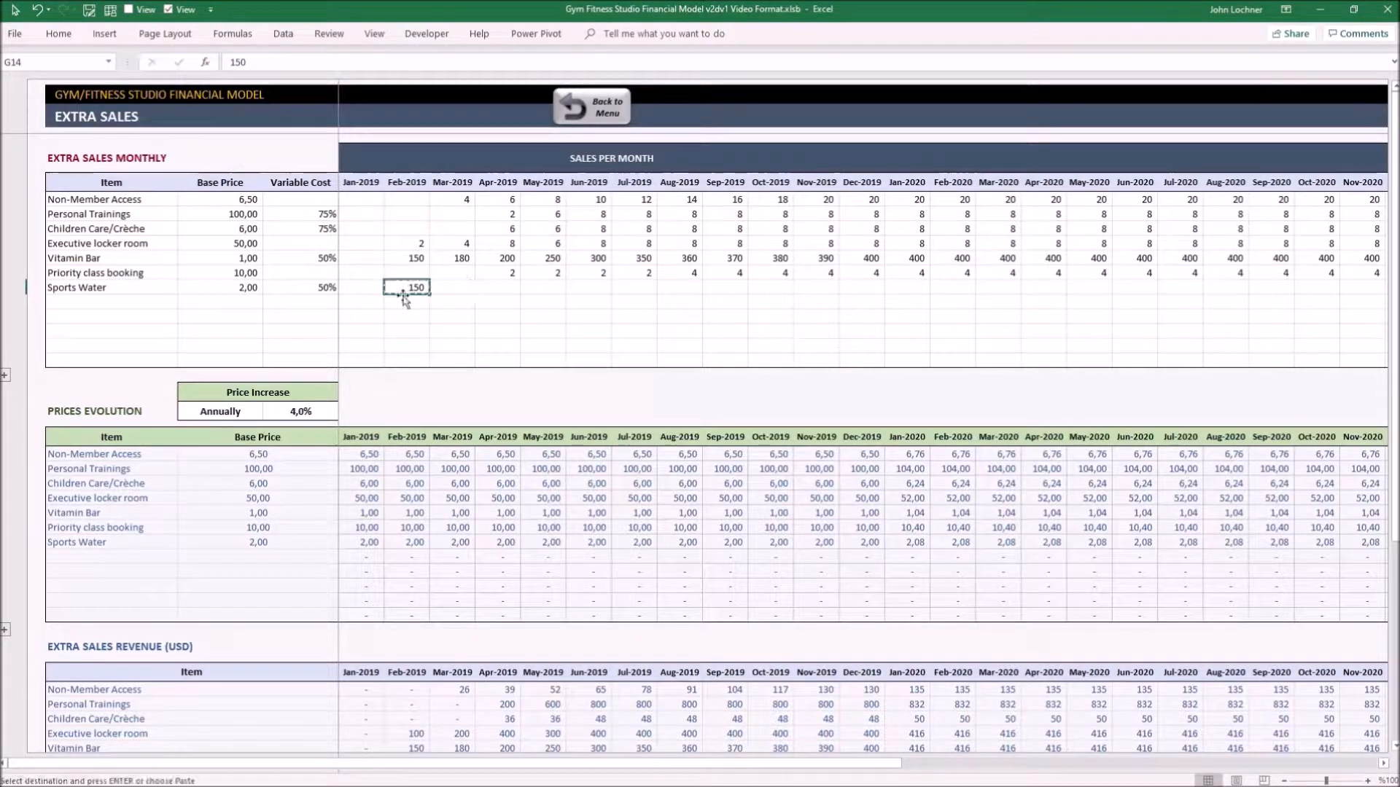
drag(416, 287, 1192, 287)
key(ctrl+alt+v)
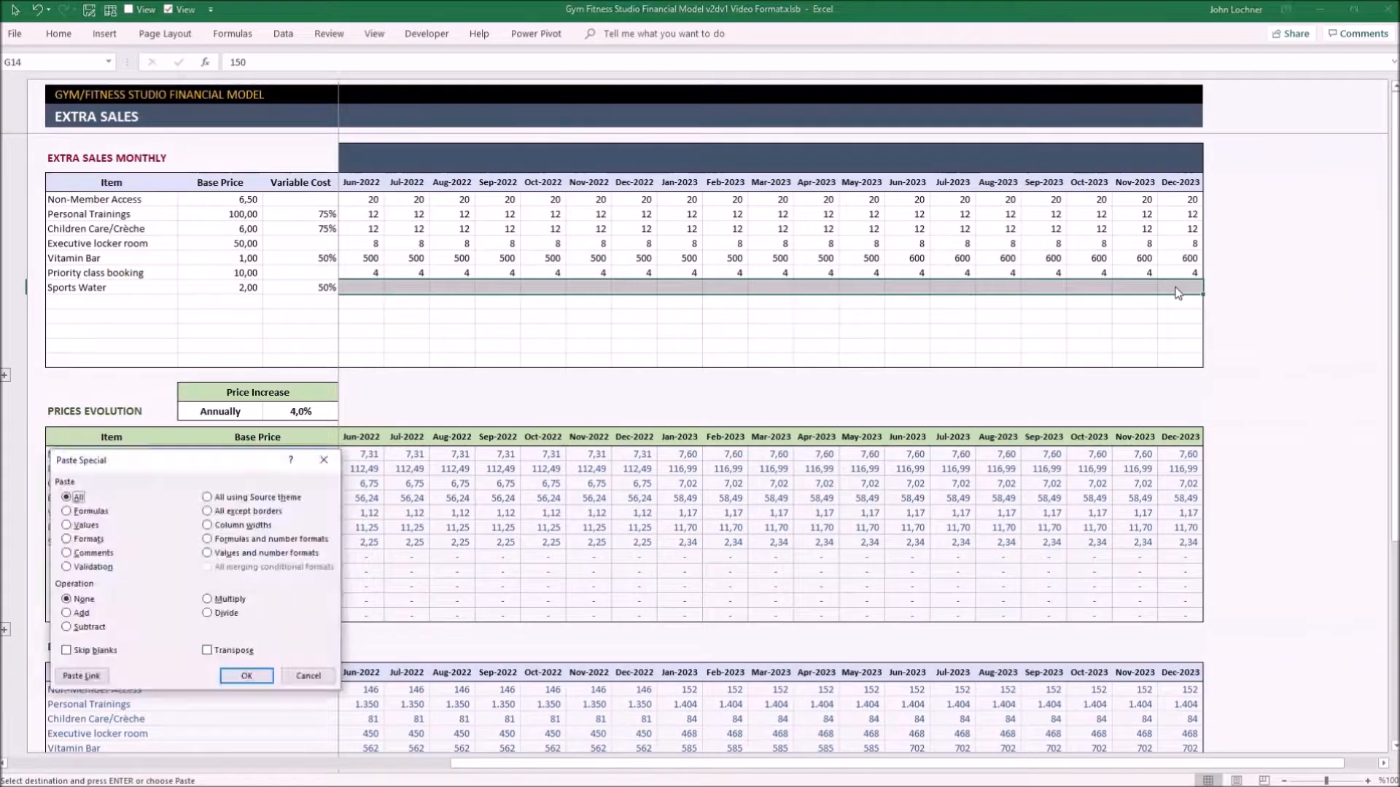
key(Return)
scroll(700, 438, left, 10)
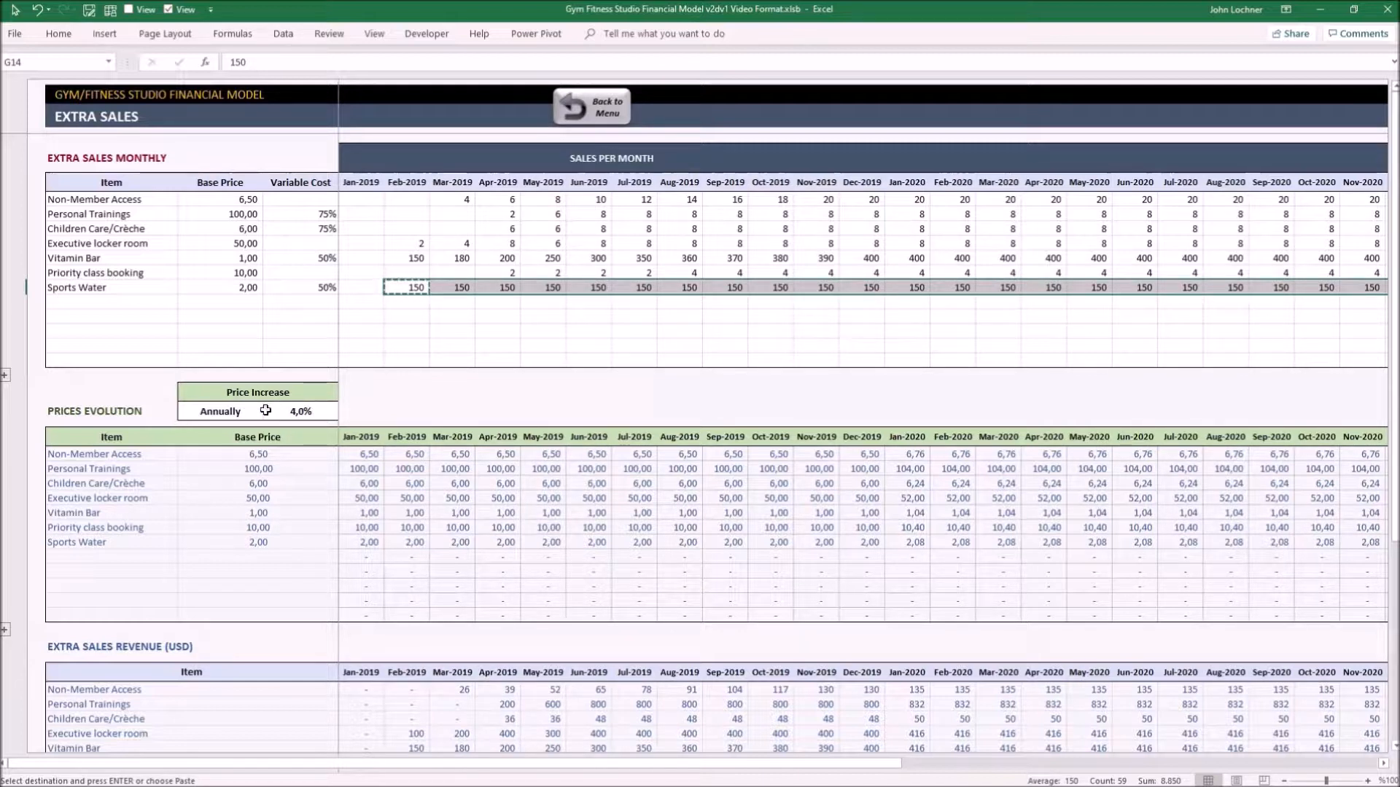
scroll(373, 588, down, 4)
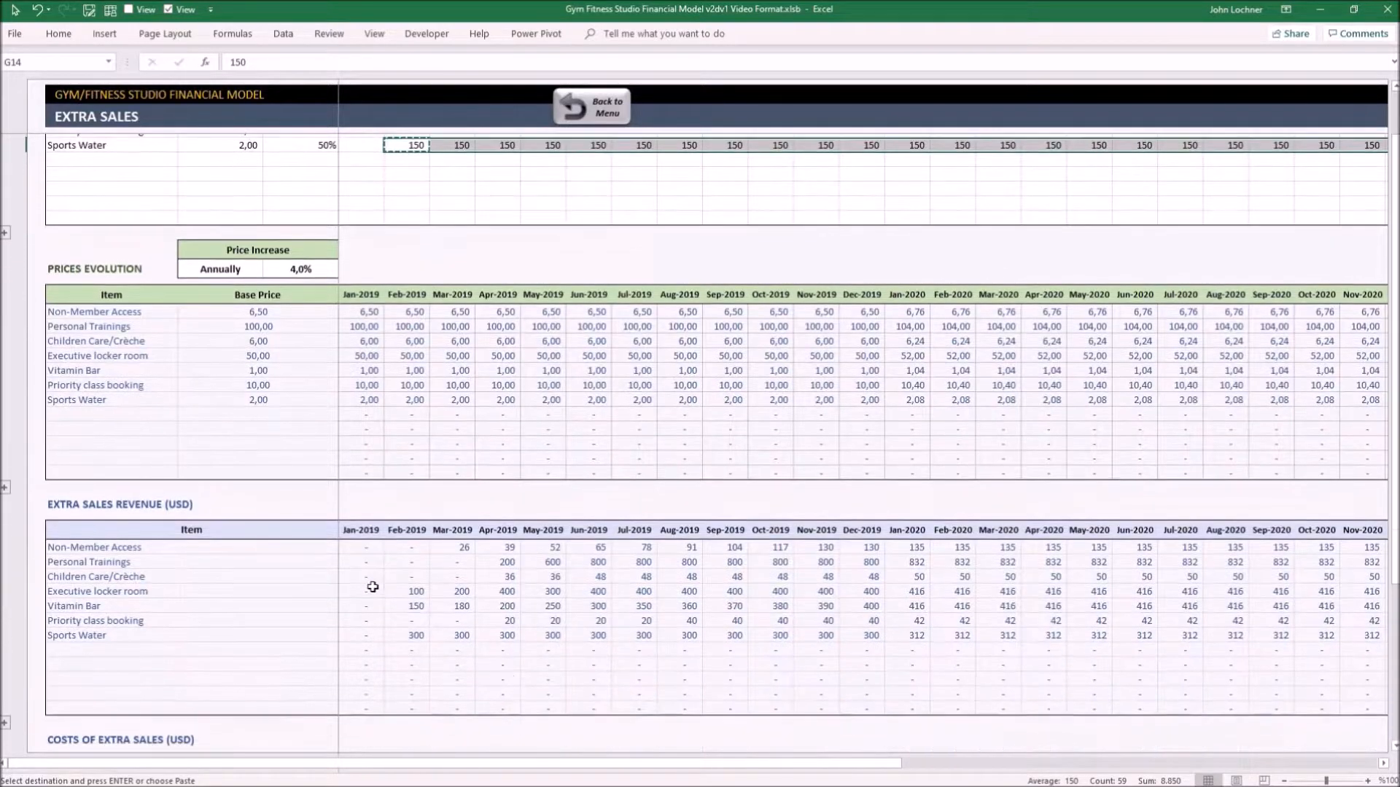
scroll(374, 589, down, 2)
scroll(374, 588, down, 1)
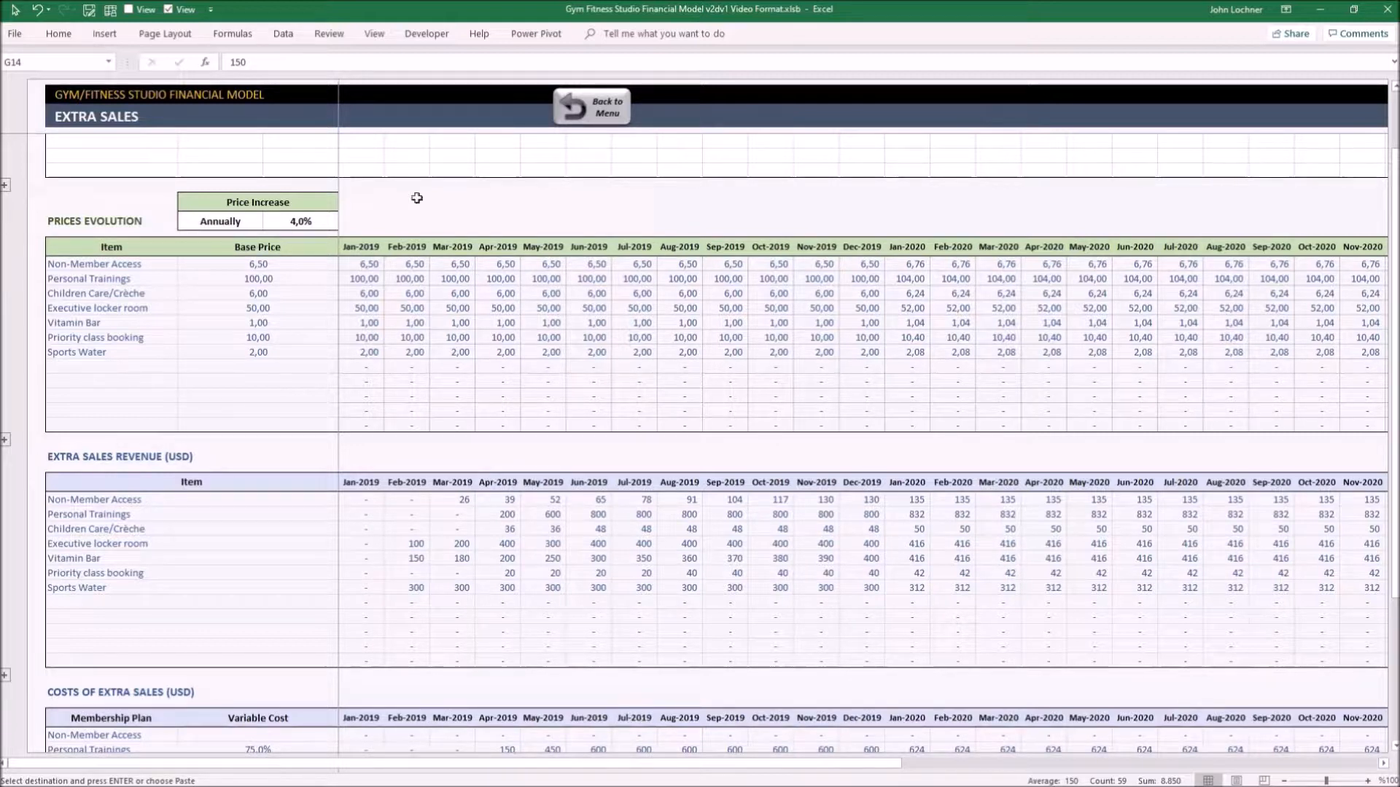
scroll(342, 512, down, 3)
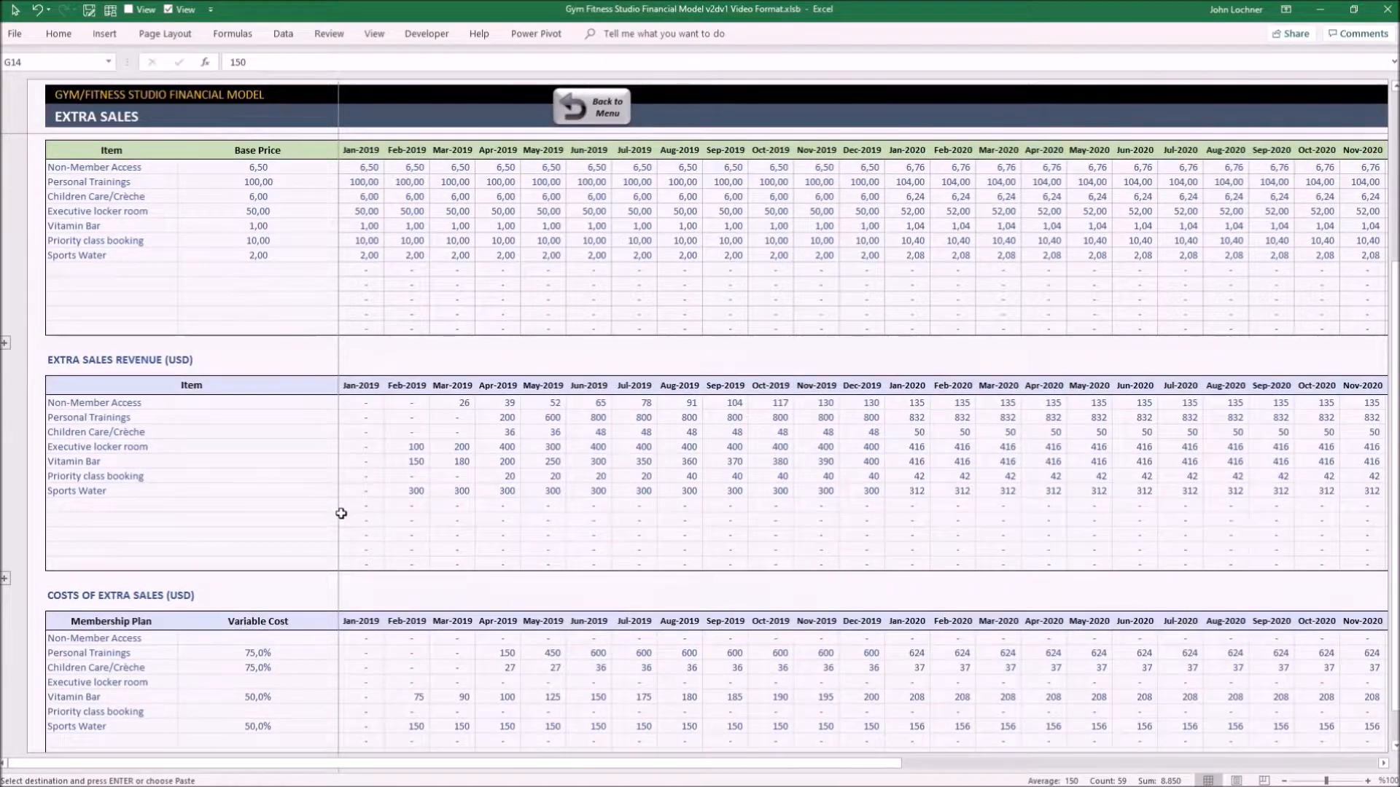
scroll(342, 512, down, 3)
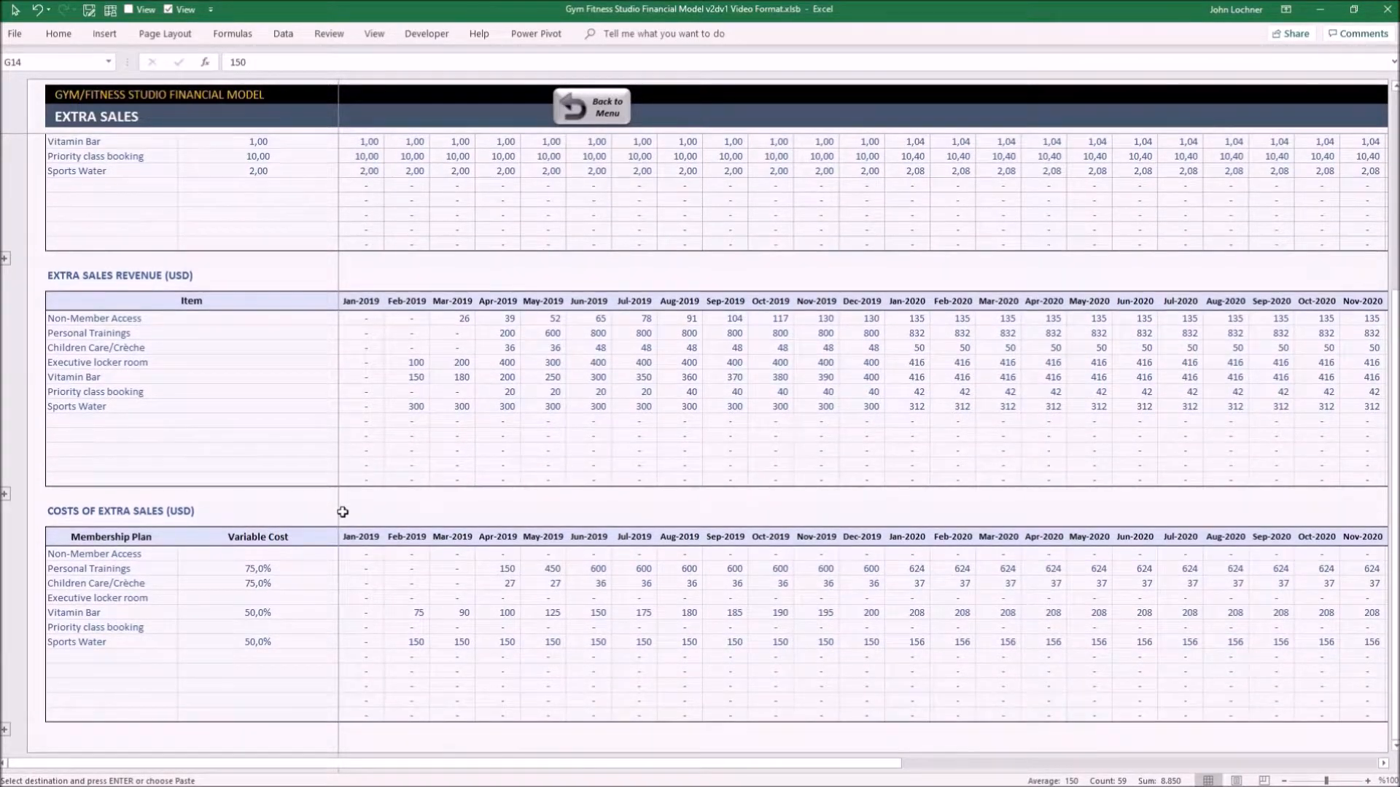
scroll(342, 514, down, 3)
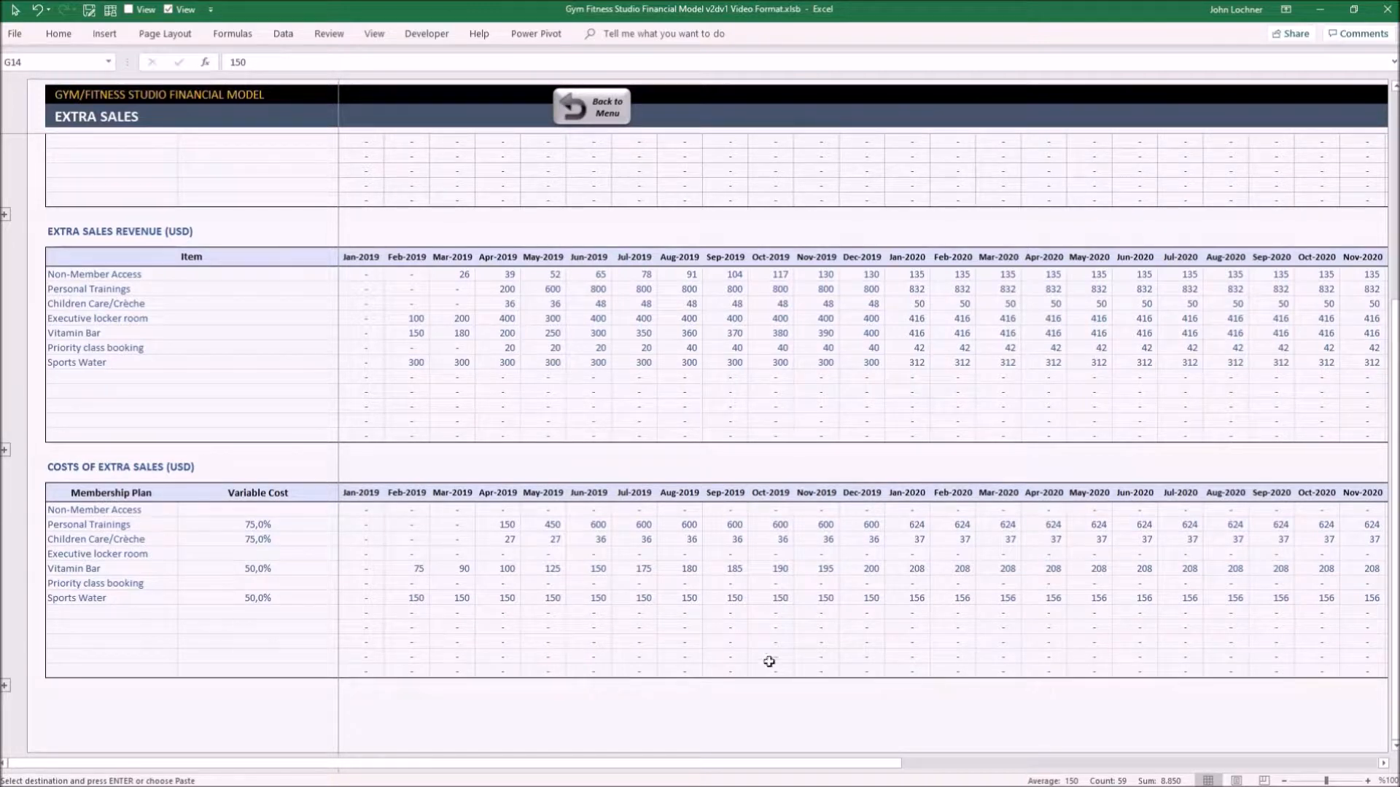
scroll(1022, 667, right, 5)
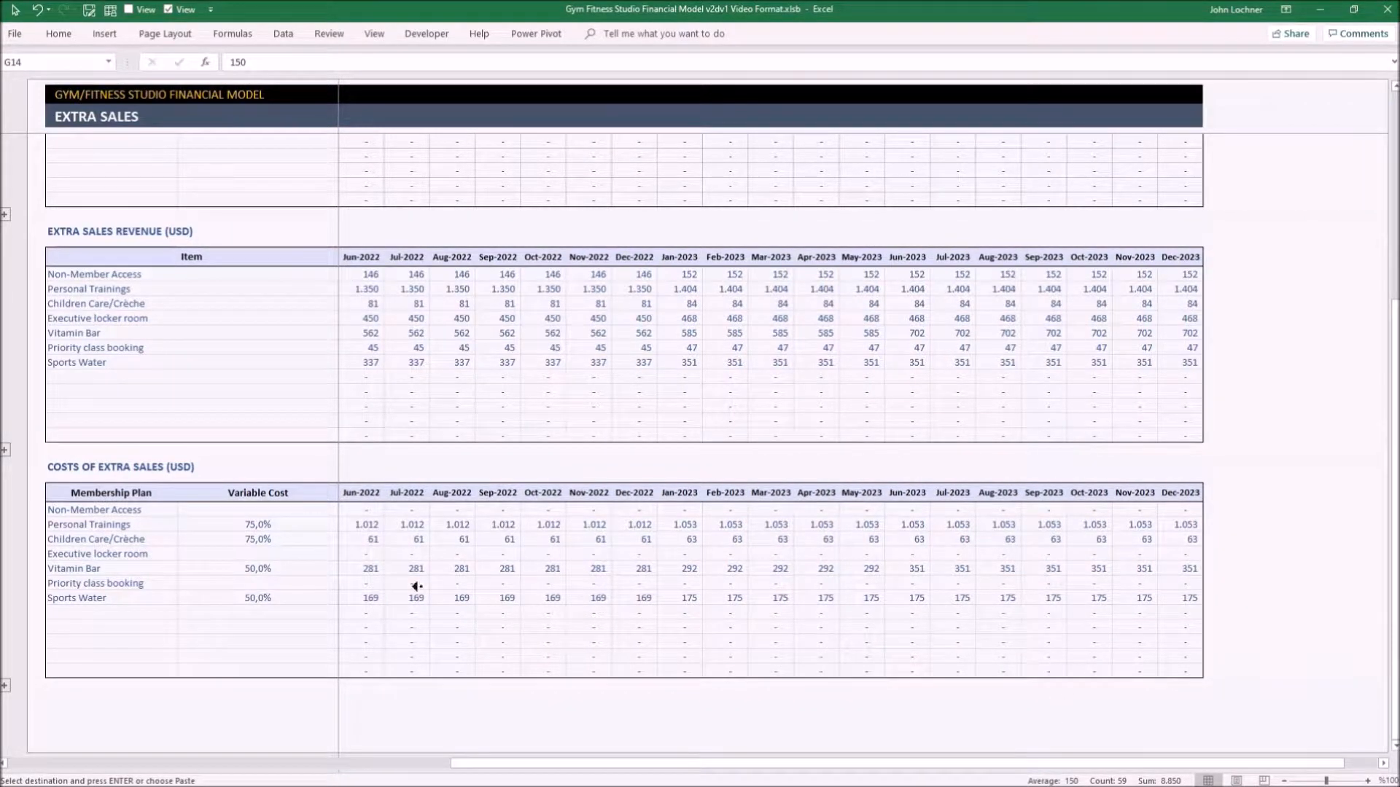
scroll(1061, 662, right, 5)
scroll(1063, 662, left, 10)
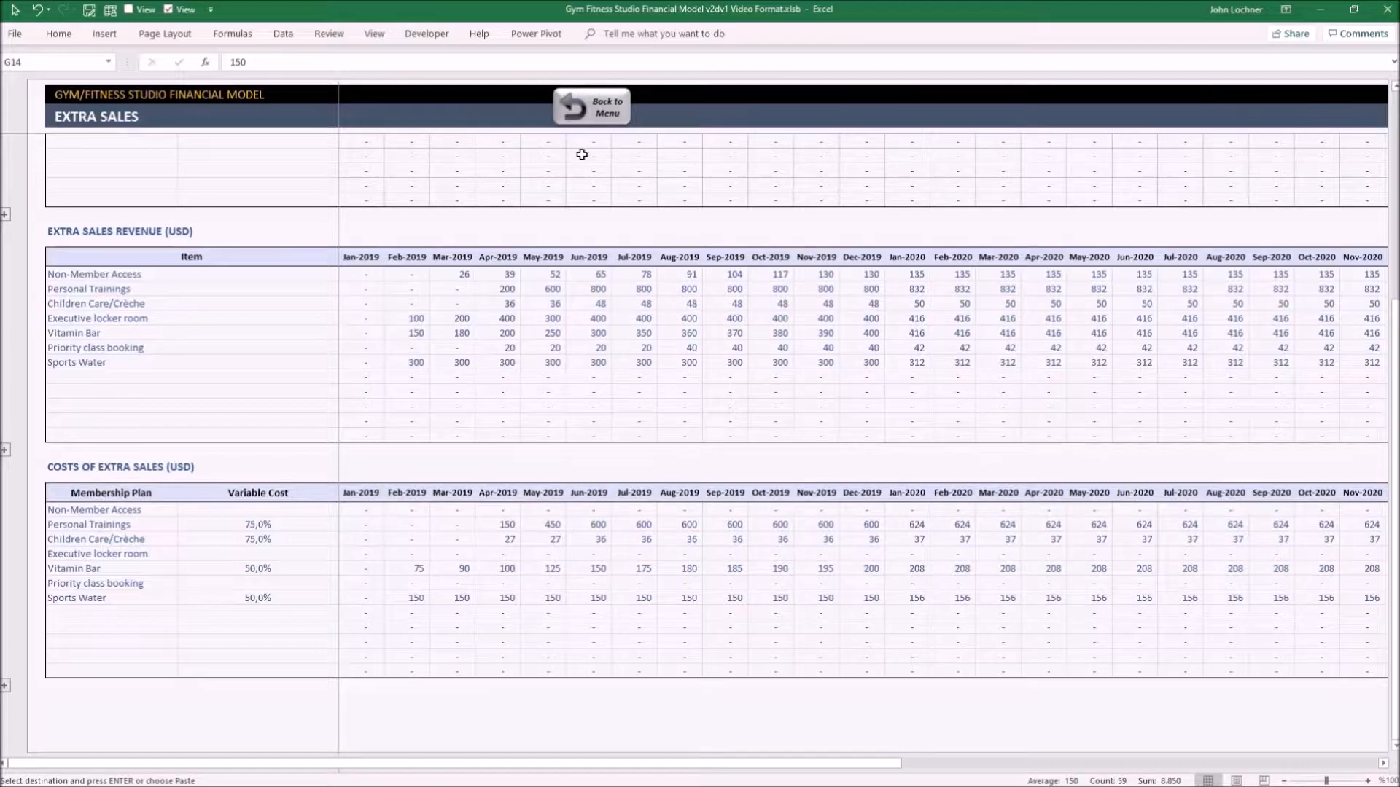
Review Sports Water revenue and costs, then return to the dashboard
click(594, 109)
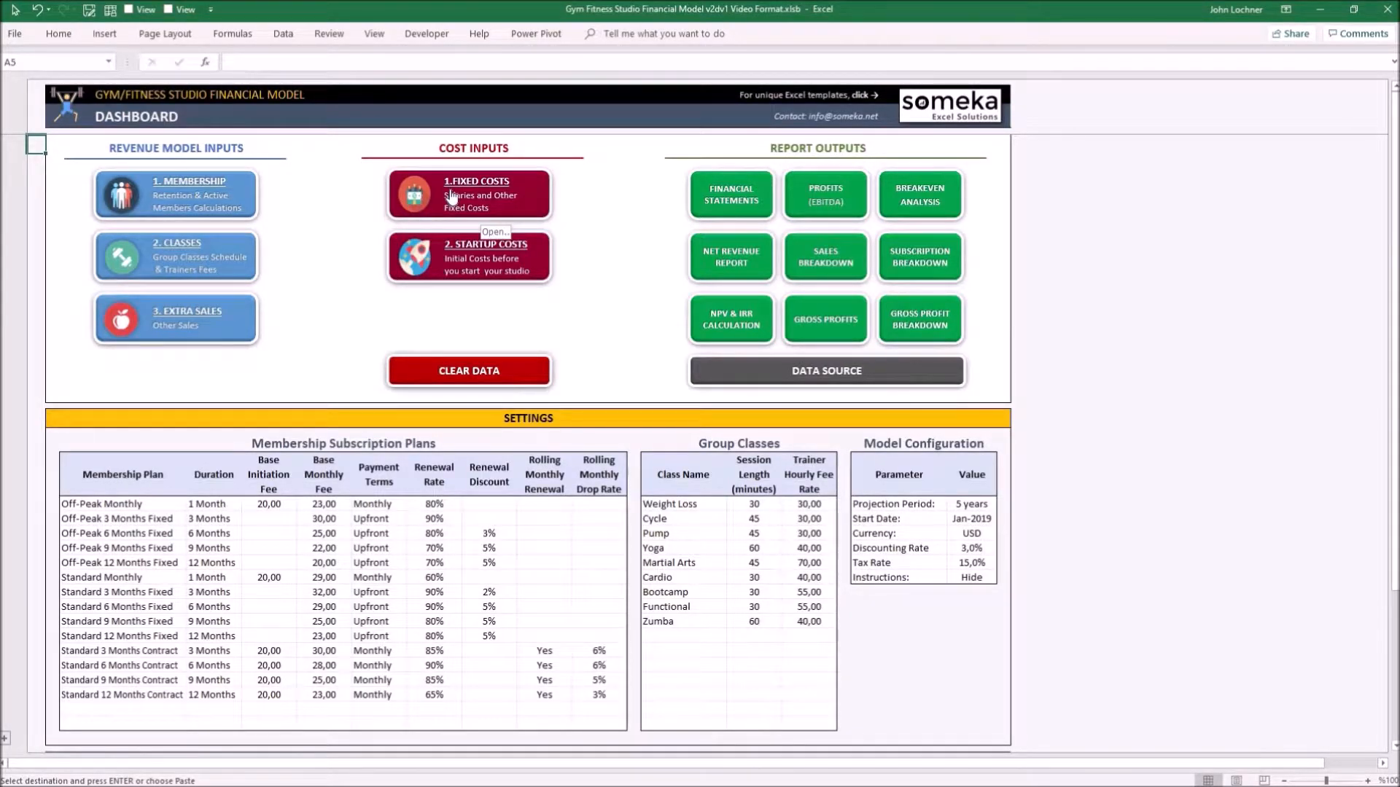
Go to the Fixed Costs & Salaries sheet from the Dashboard's Cost Inputs
click(448, 190)
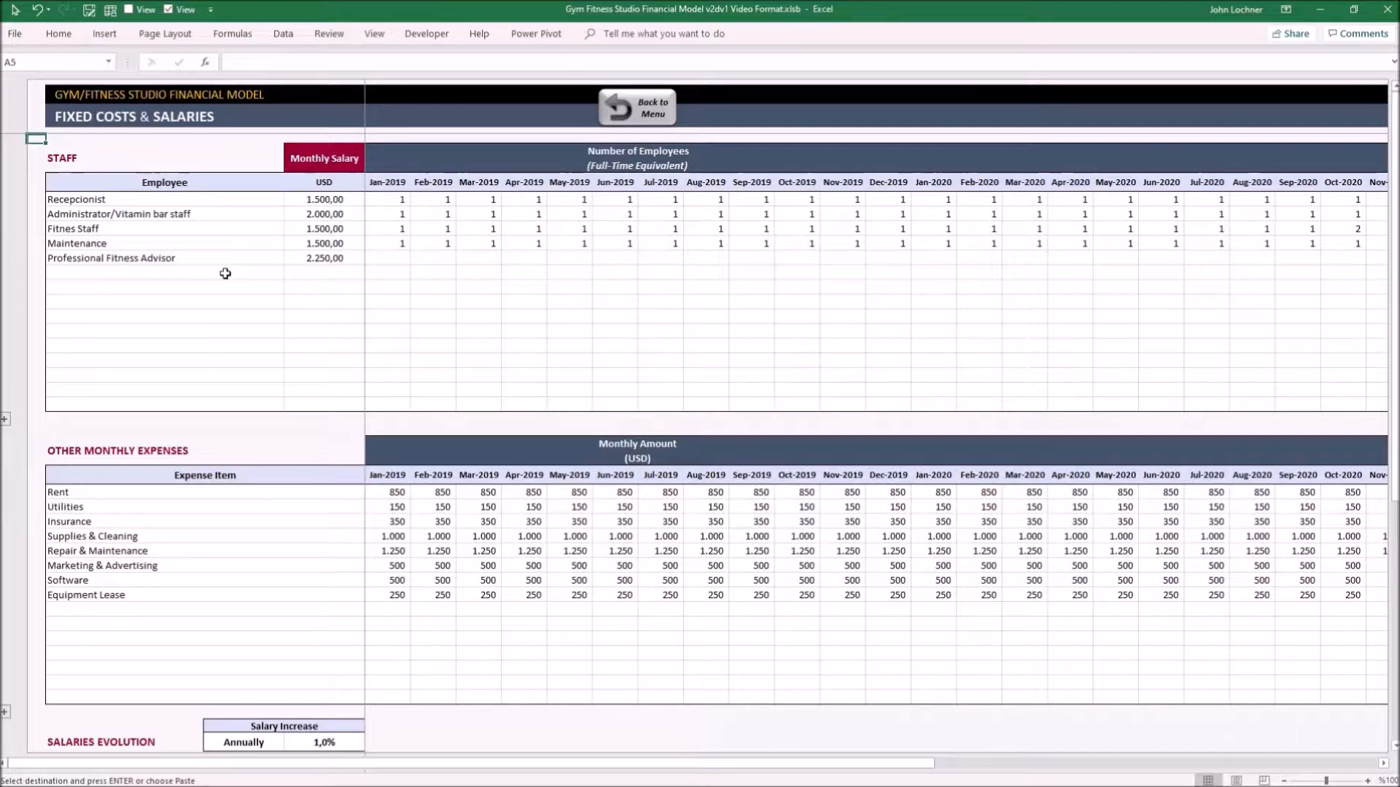
Give the Professional Fitness Advisor 1 employee in Aug-2019 and a 2.500,00 monthly salary
click(710, 258)
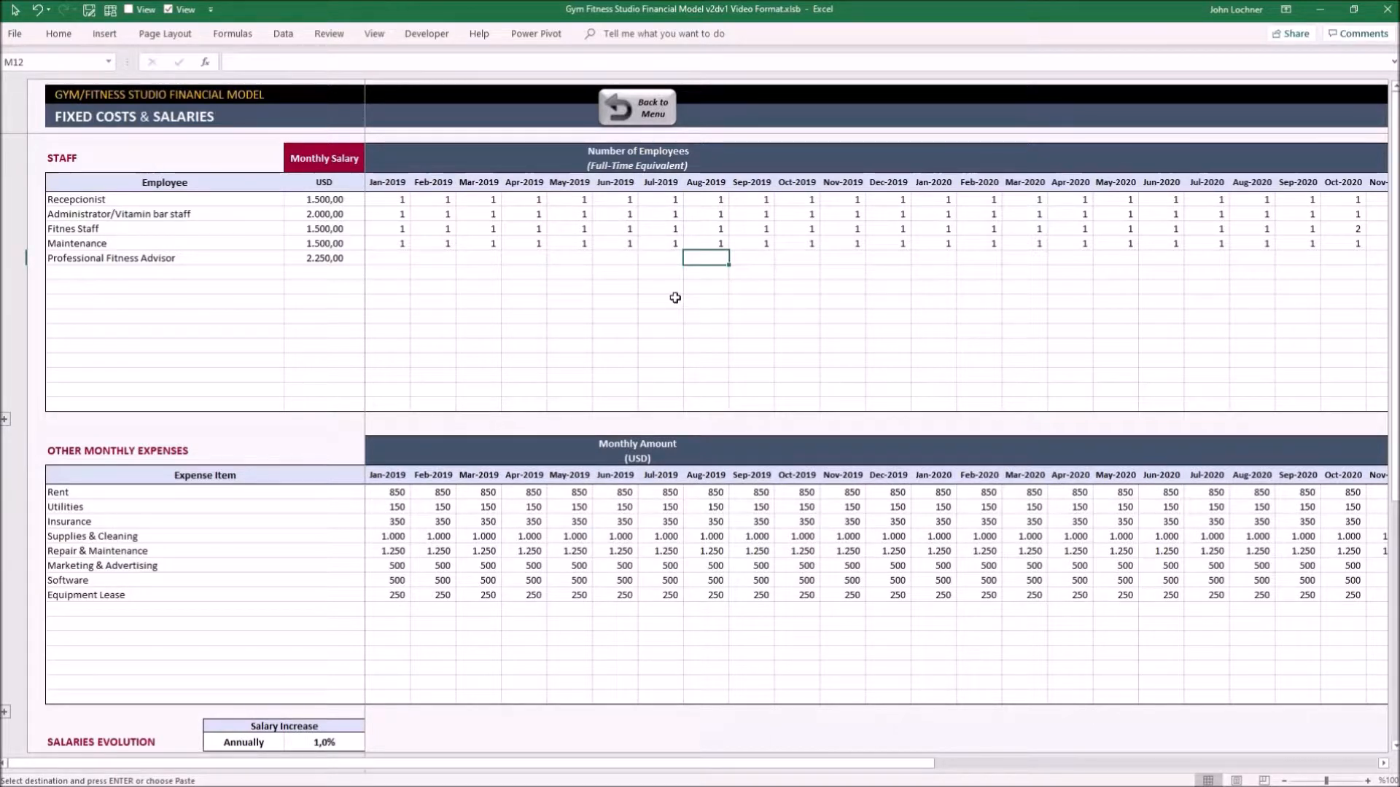
key(Return)
click(328, 259)
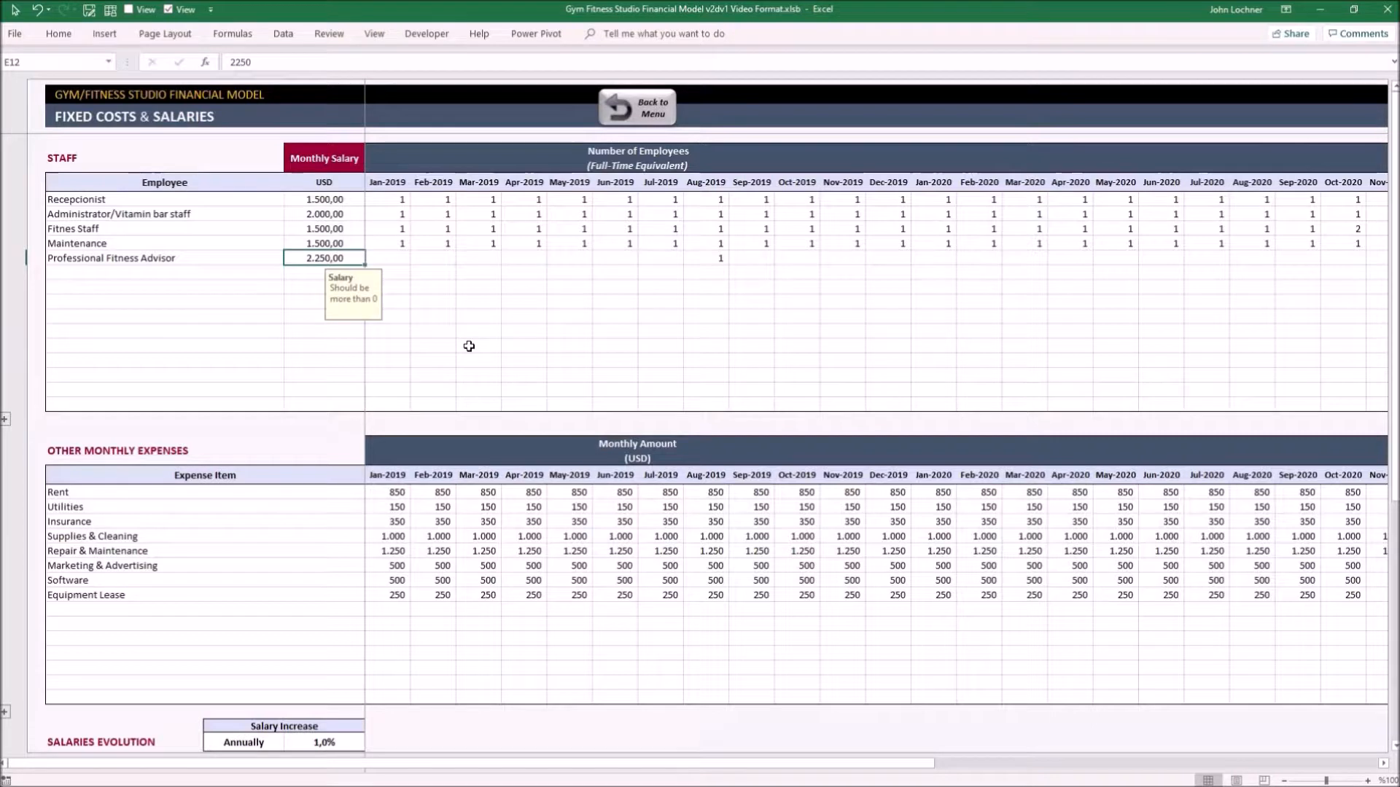
text(250)
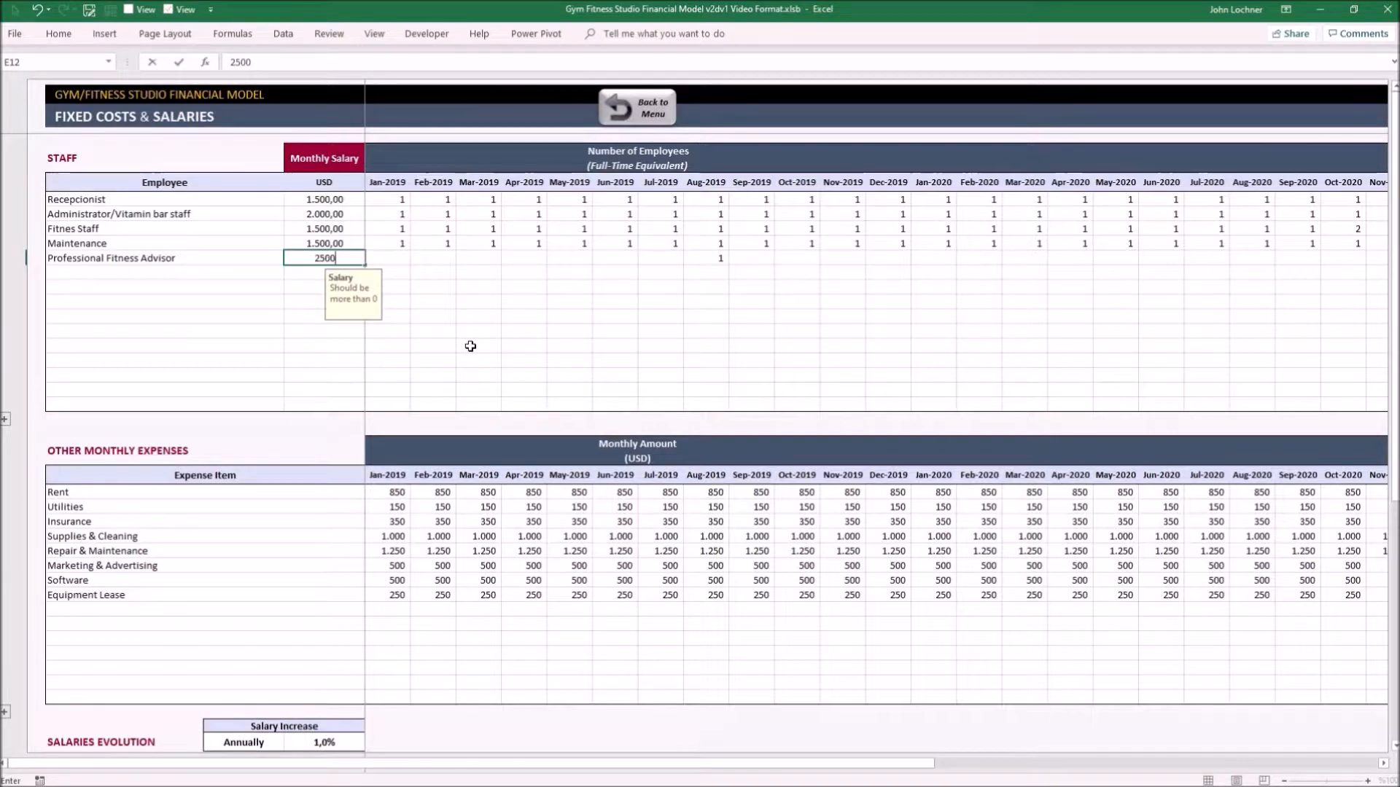
key(Return)
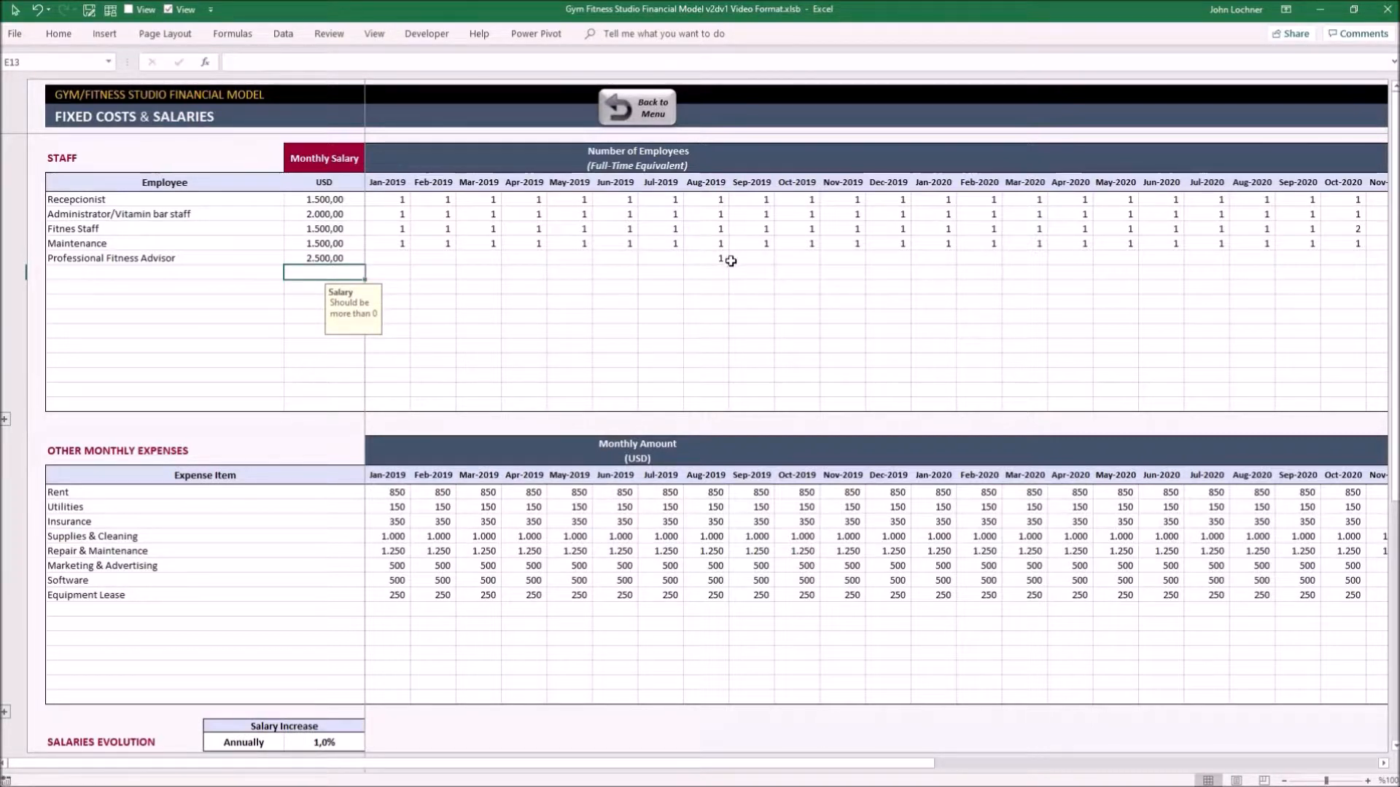
Fill the advisor's headcount of 1 across every month through Dec-2023 as pasted values
click(722, 258)
key(ctrl+c)
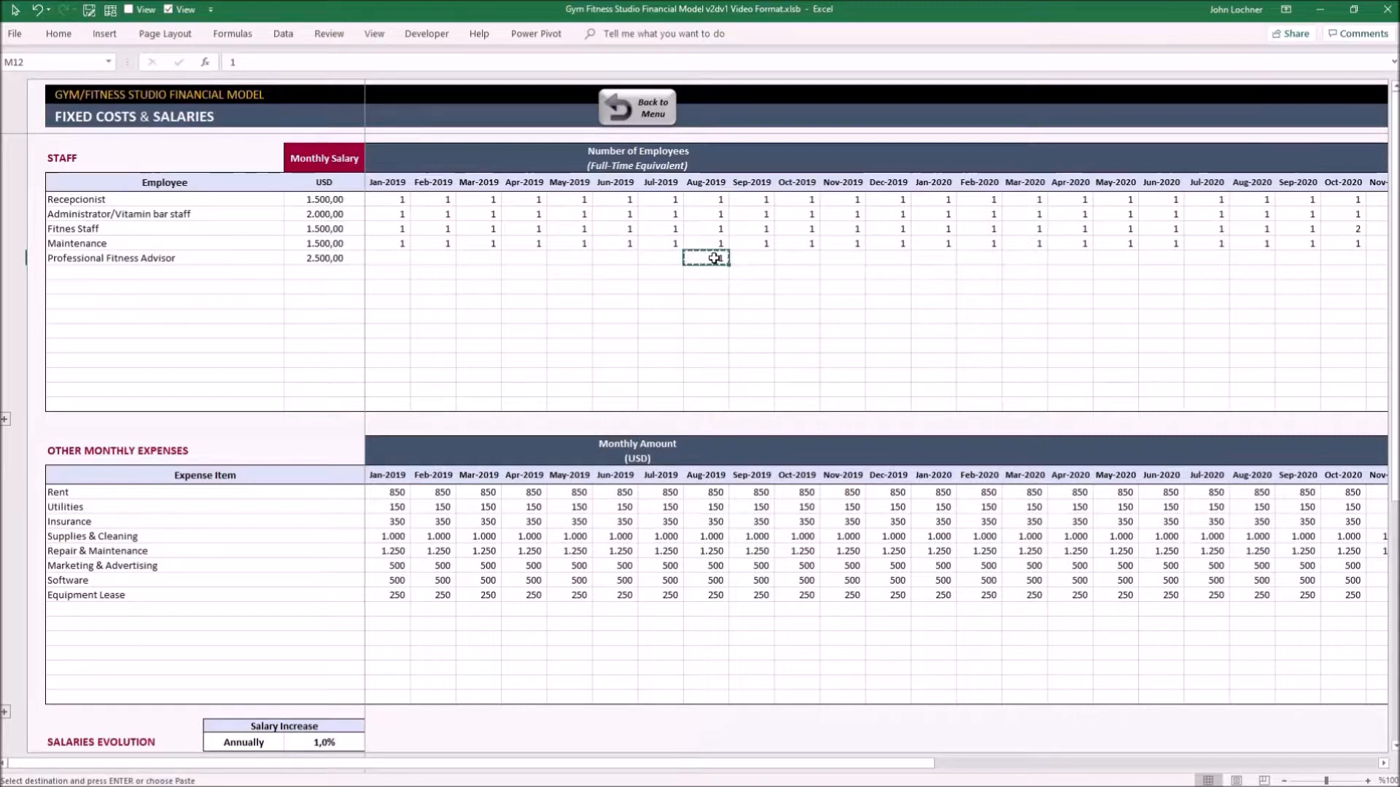
drag(723, 258, 1360, 253)
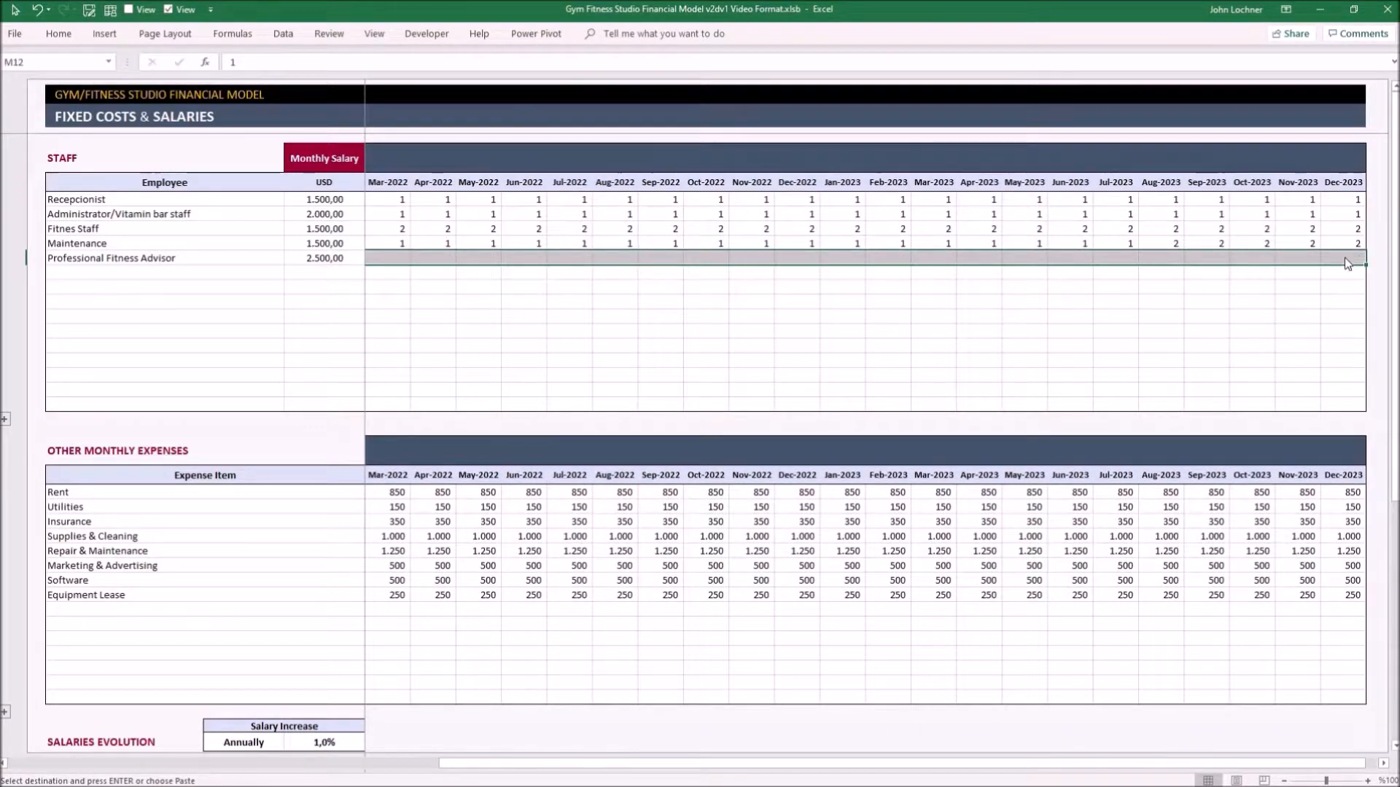
key(ctrl+alt+v)
key(v)
key(Return)
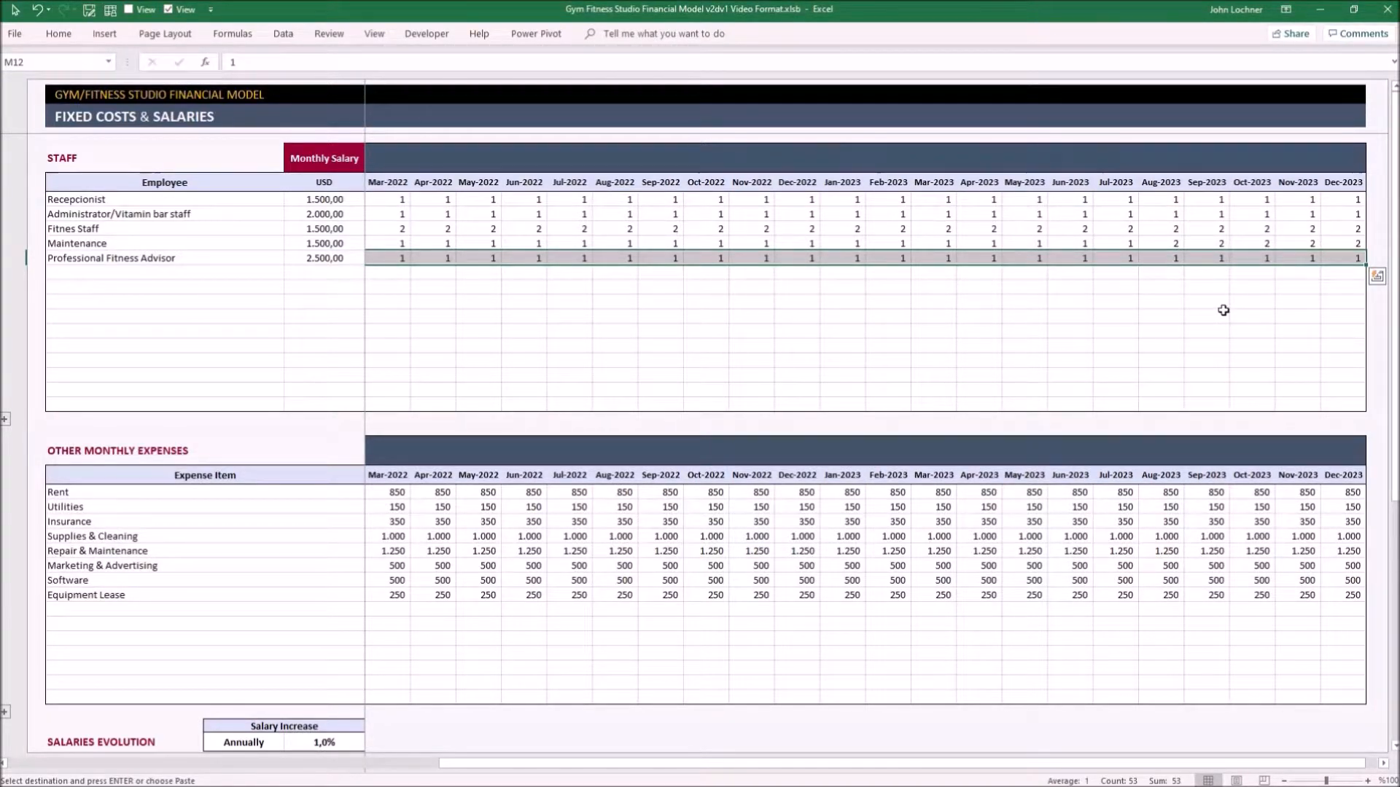
scroll(1224, 309, left, 10)
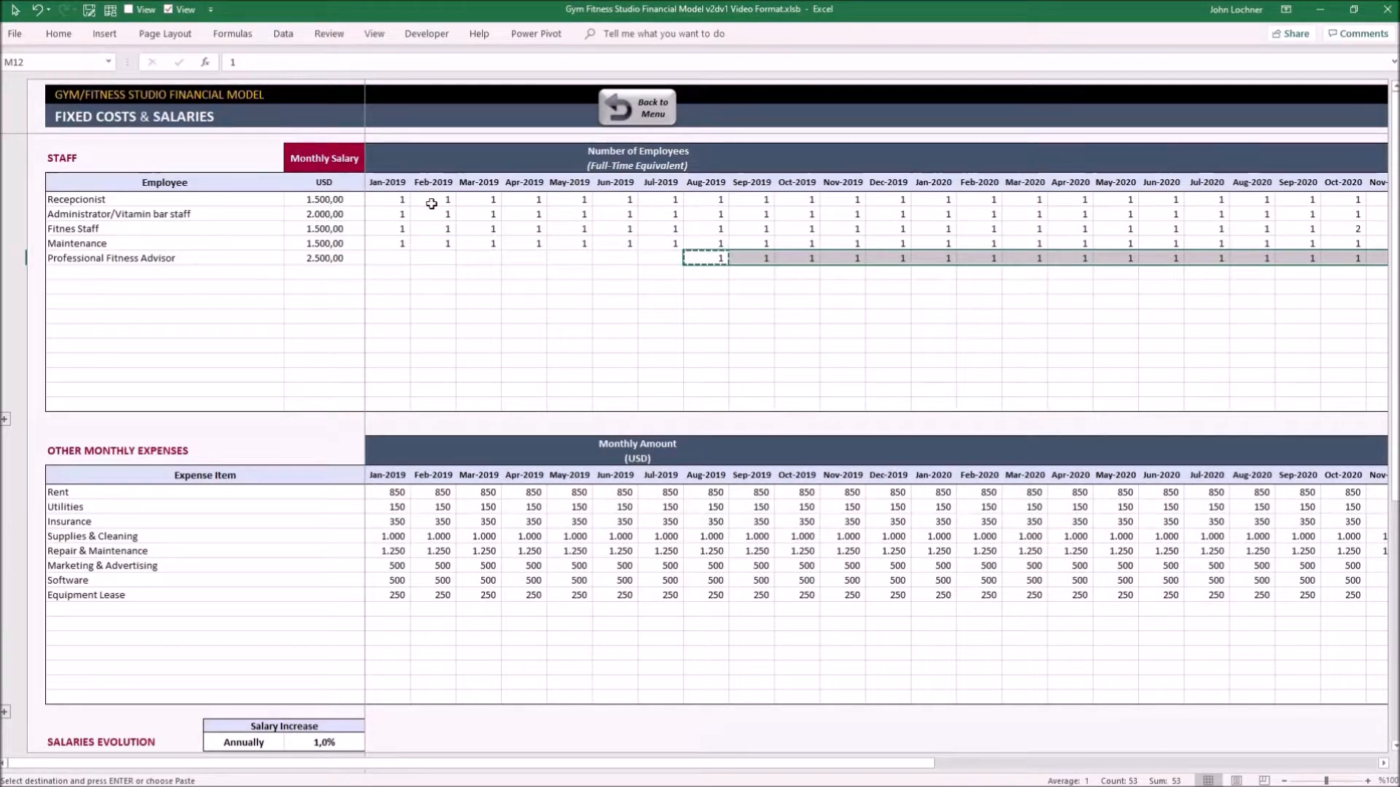
scroll(318, 268, down, 3)
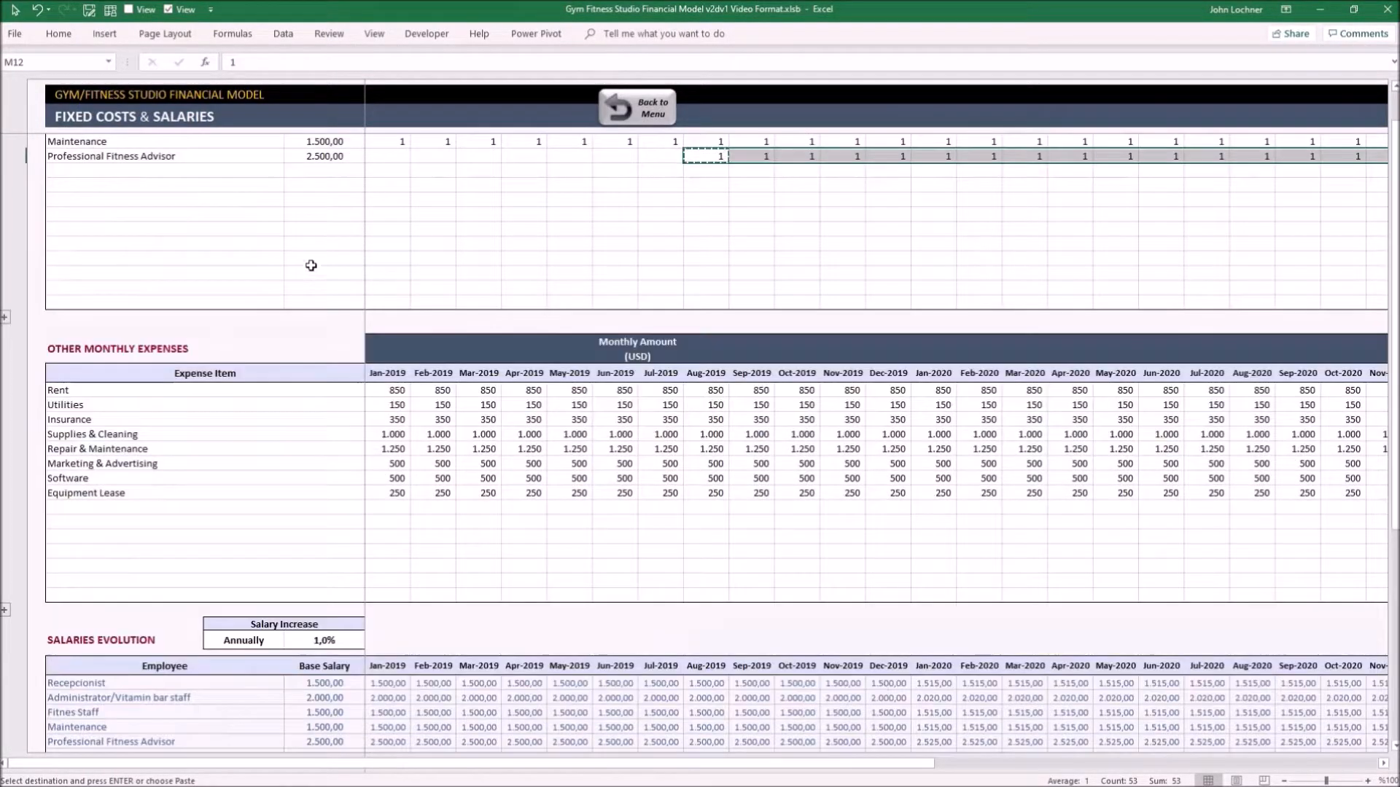
drag(215, 391, 218, 420)
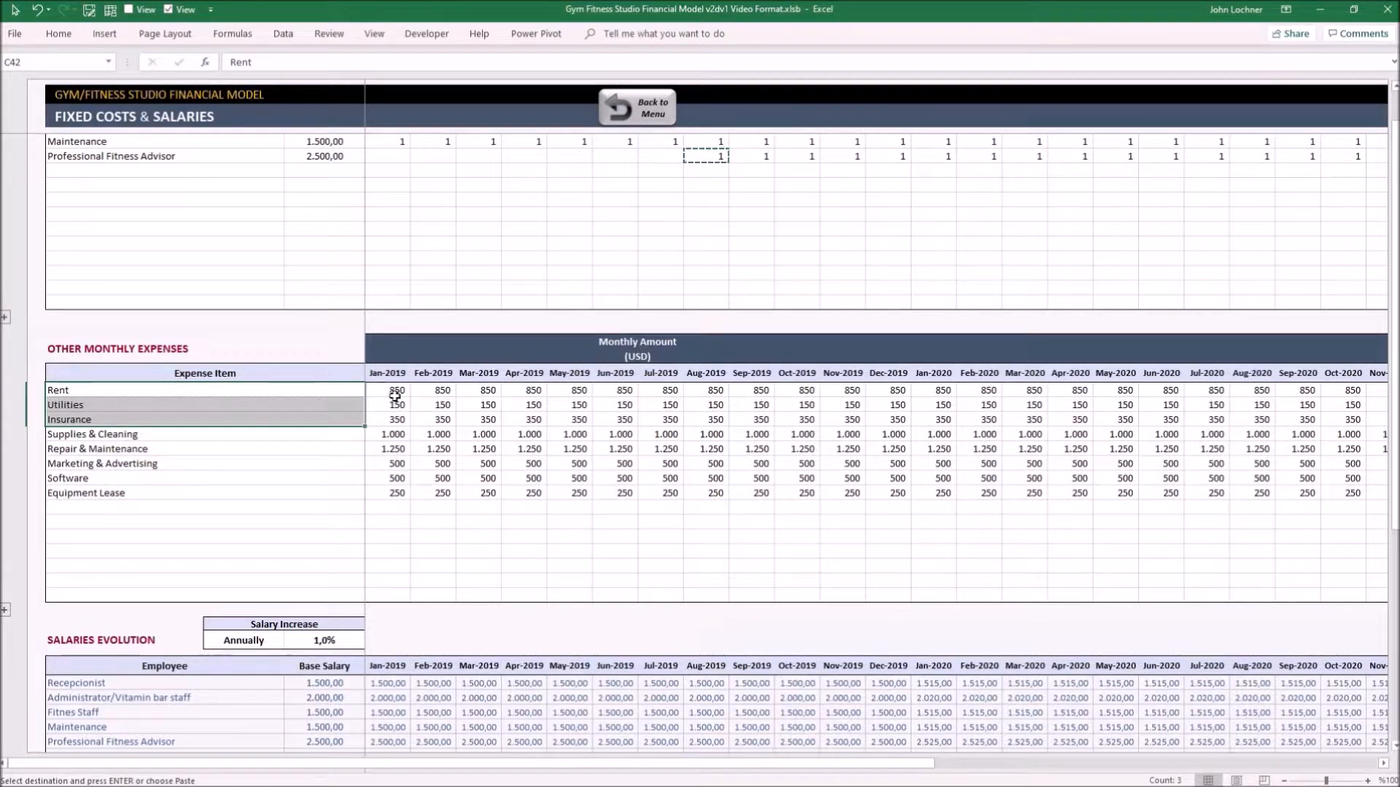
mouse_move(395, 391)
mouse_down()
mouse_move(486, 464)
mouse_move(1357, 495)
mouse_up()
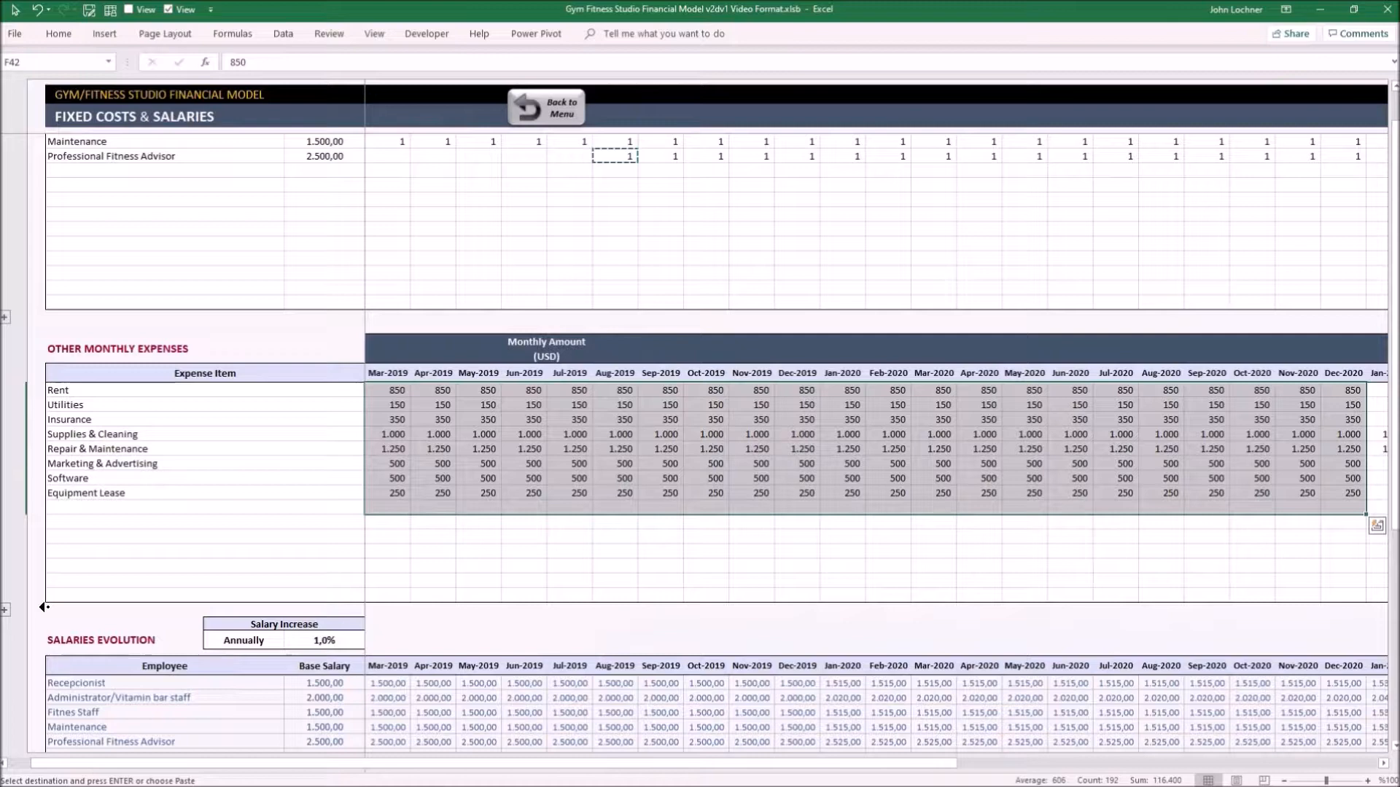
scroll(1280, 555, left, 2)
click(477, 553)
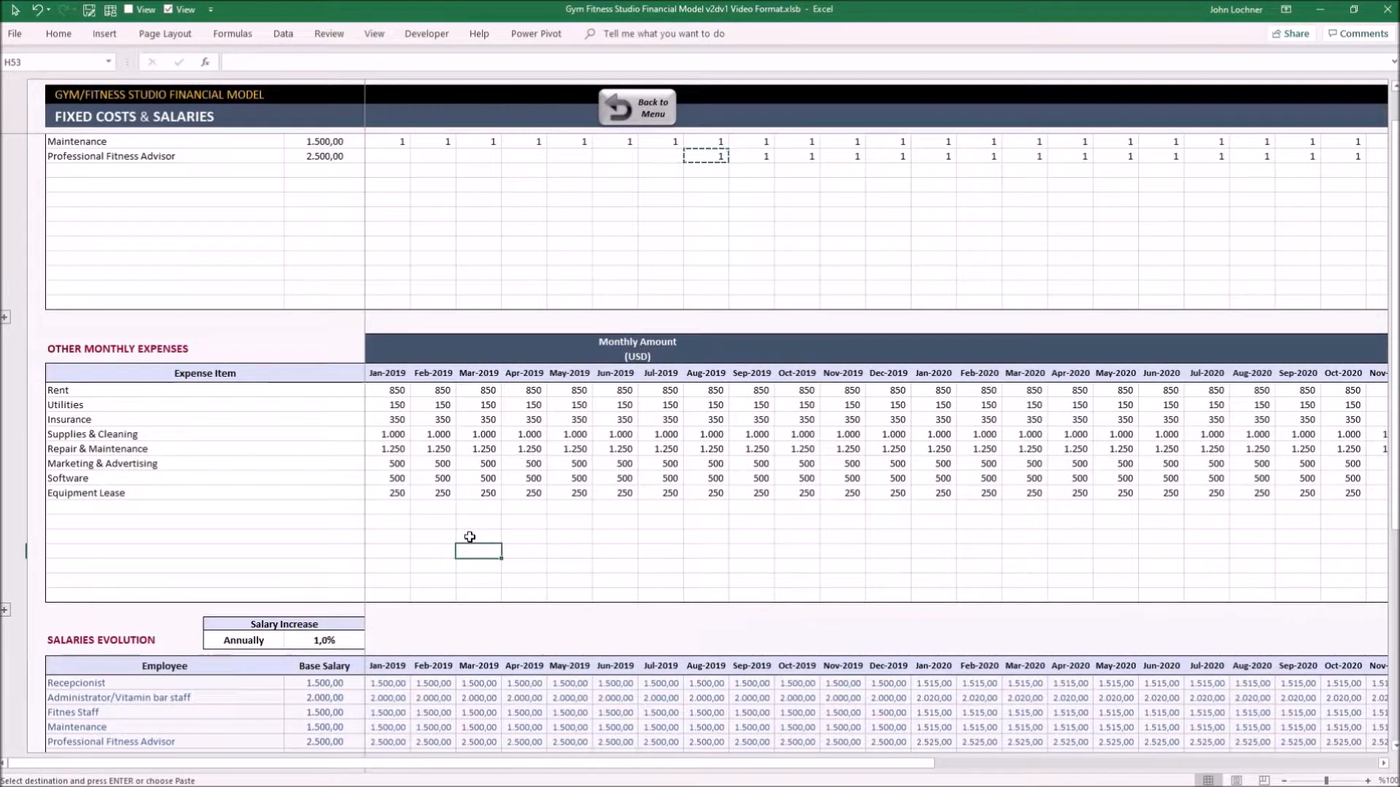
scroll(470, 539, down, 2)
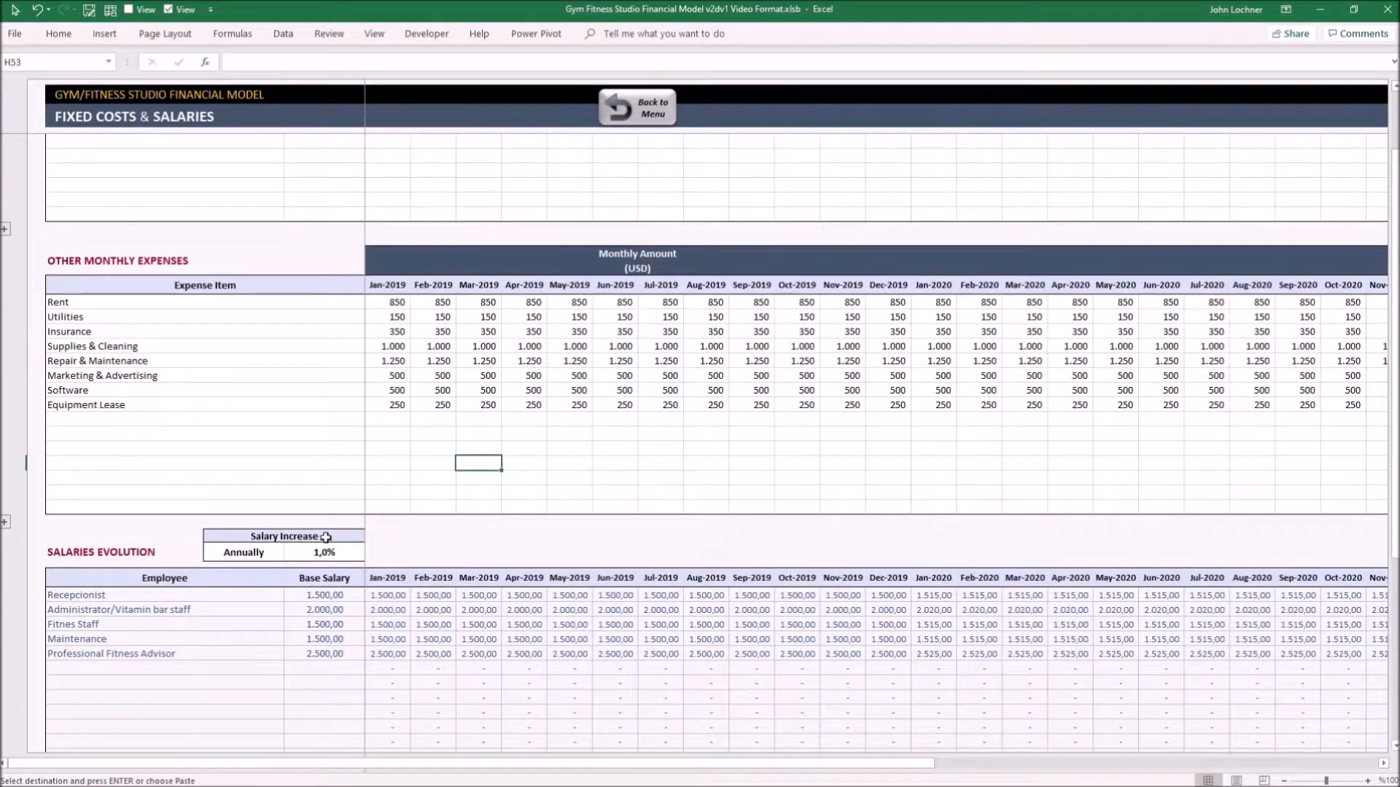
scroll(326, 538, down, 5)
scroll(273, 438, down, 5)
scroll(250, 396, down, 2)
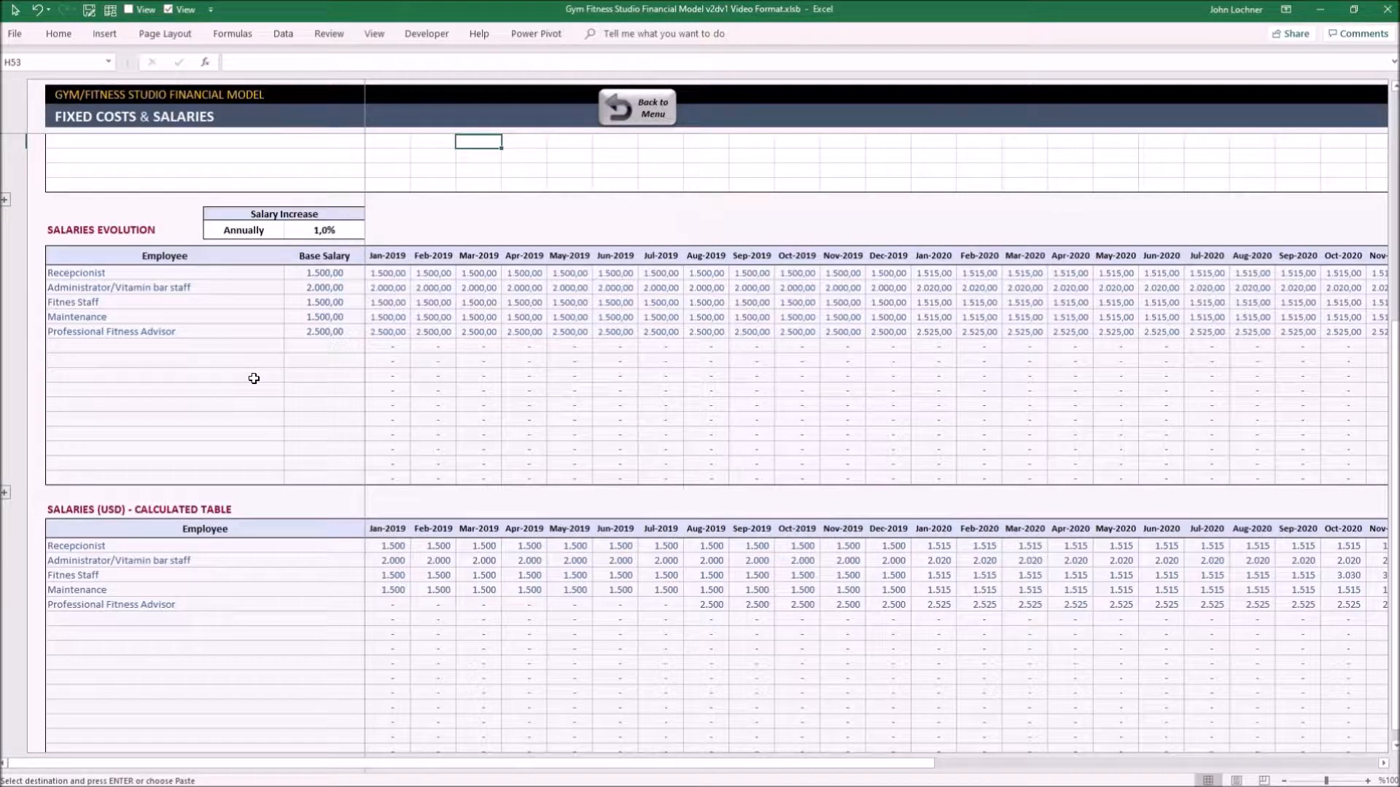
Switch the salary increase frequency to Semi-Annually, keeping the 1,0% rate
drag(255, 229, 317, 232)
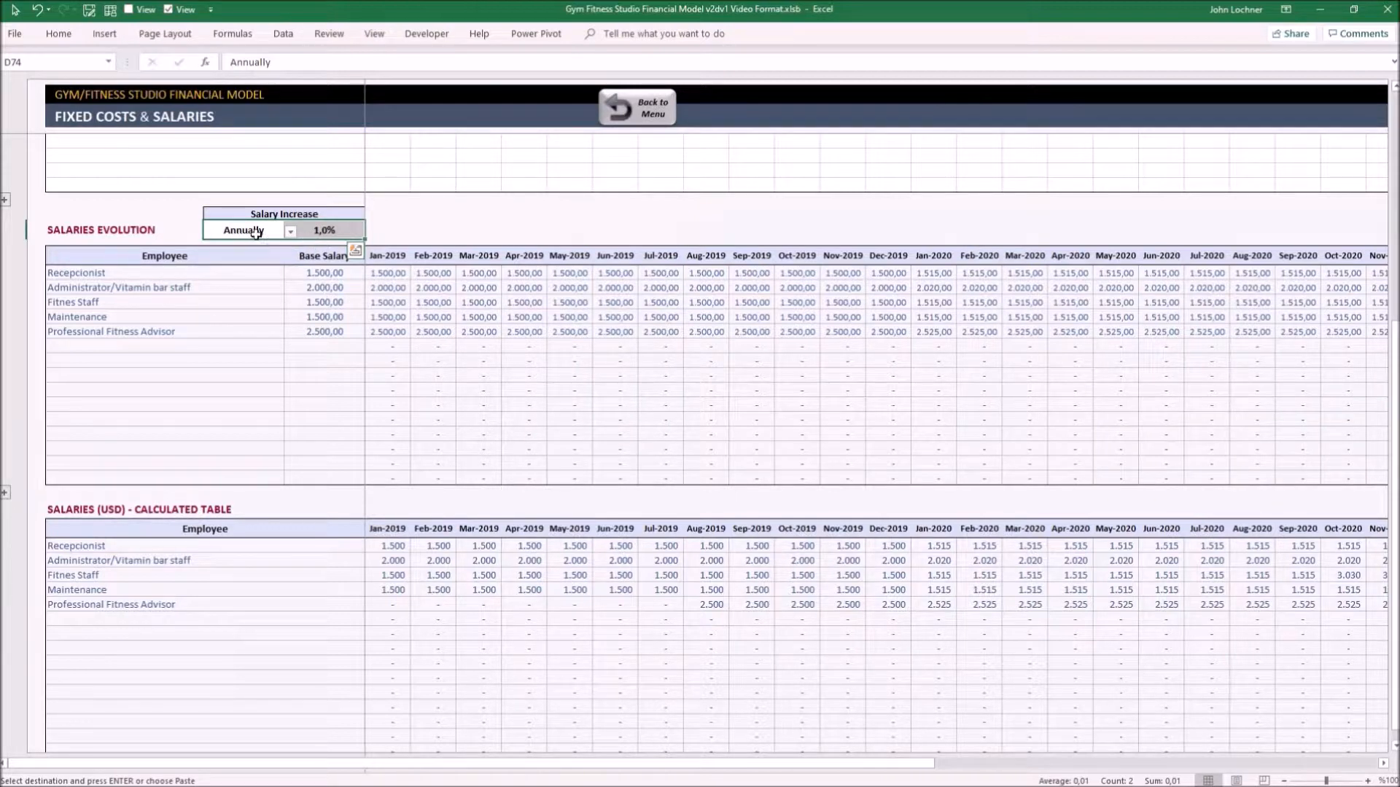
click(290, 234)
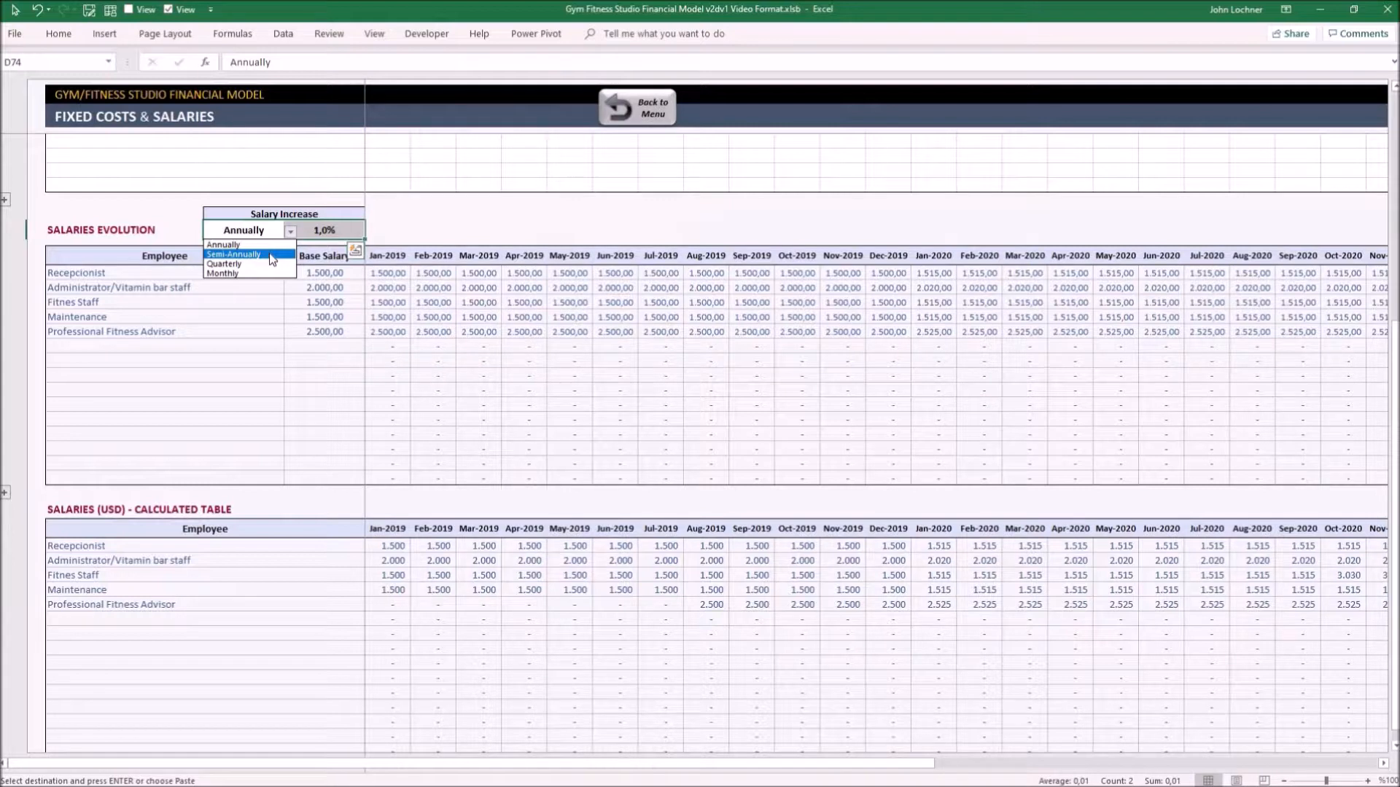
click(272, 258)
click(325, 230)
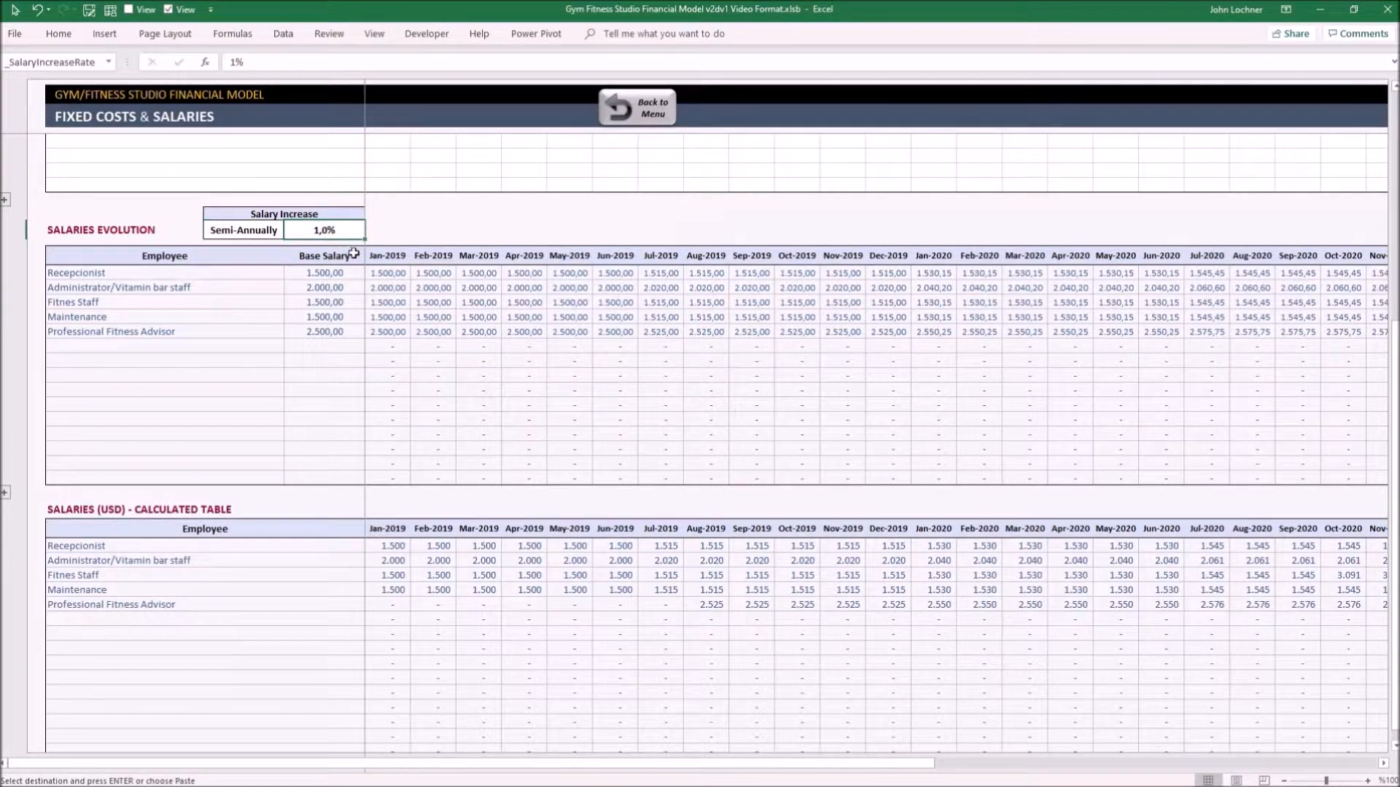
scroll(347, 301, down, 6)
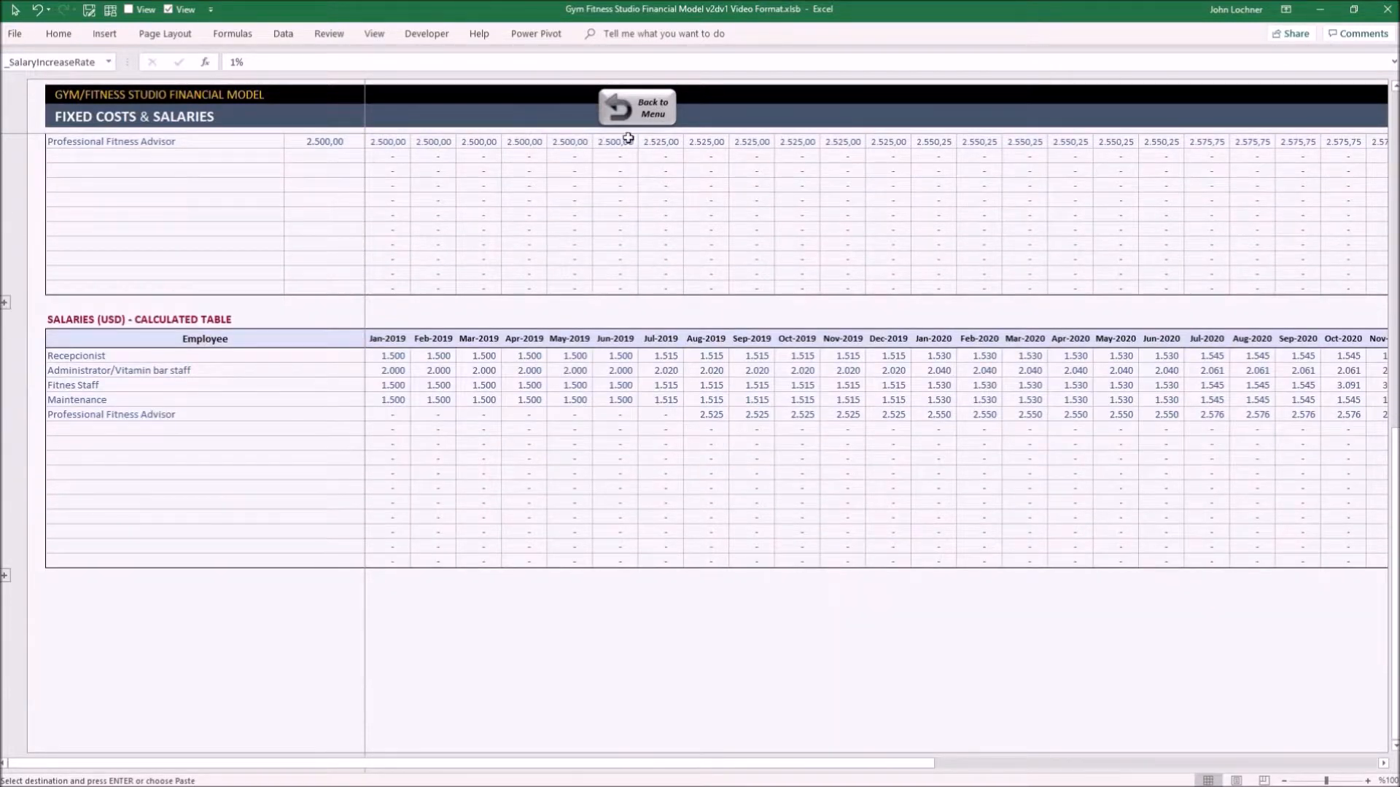
Review the Startup Costs sheet, then return to the dashboard
click(637, 106)
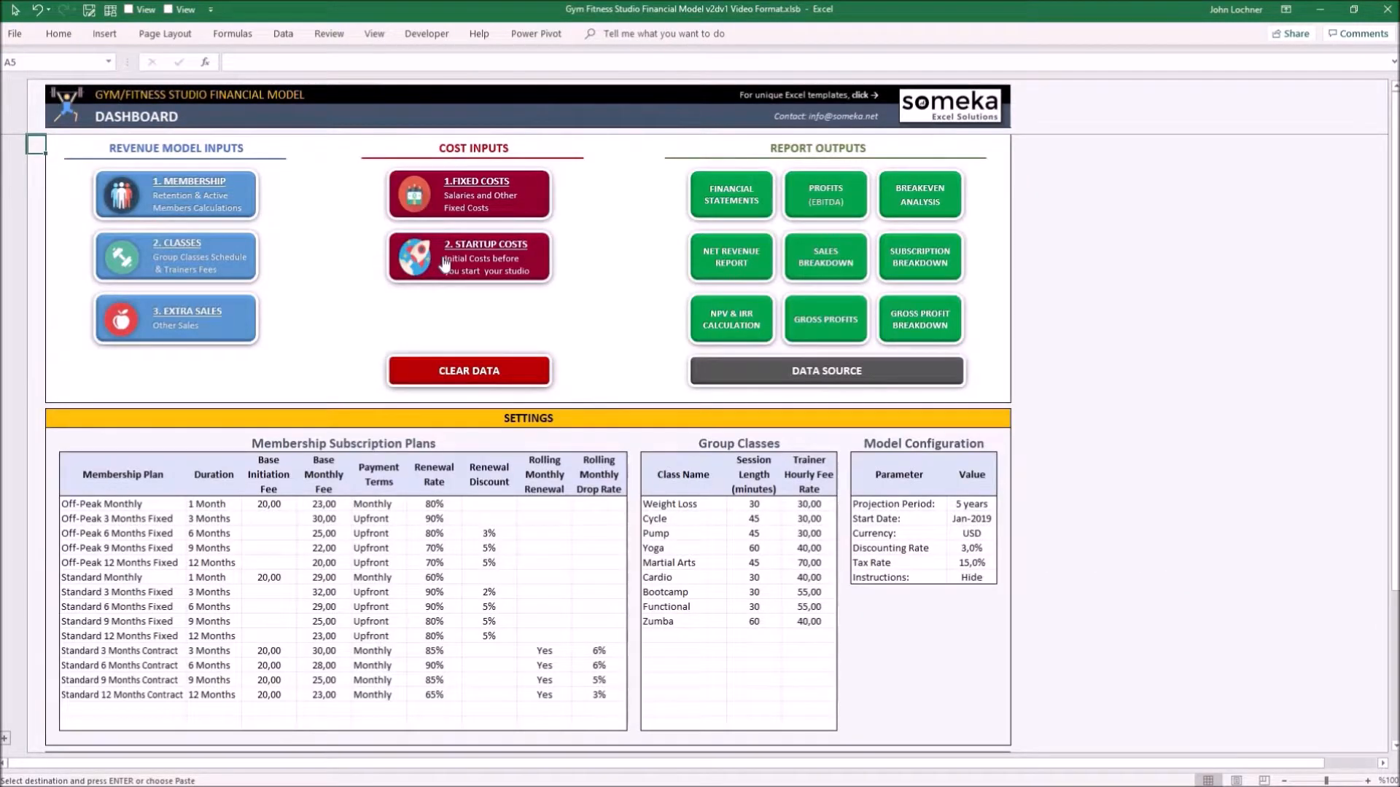
click(444, 264)
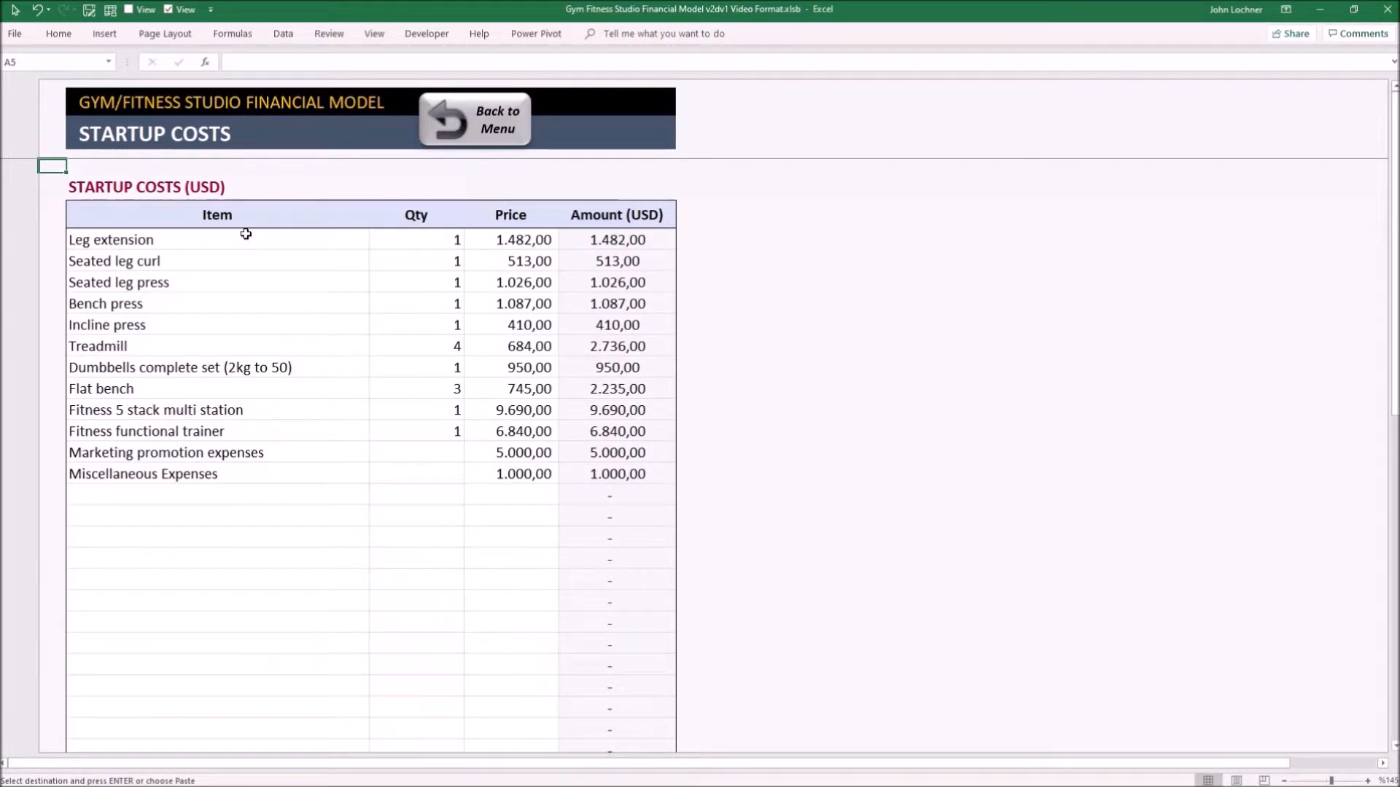
click(475, 120)
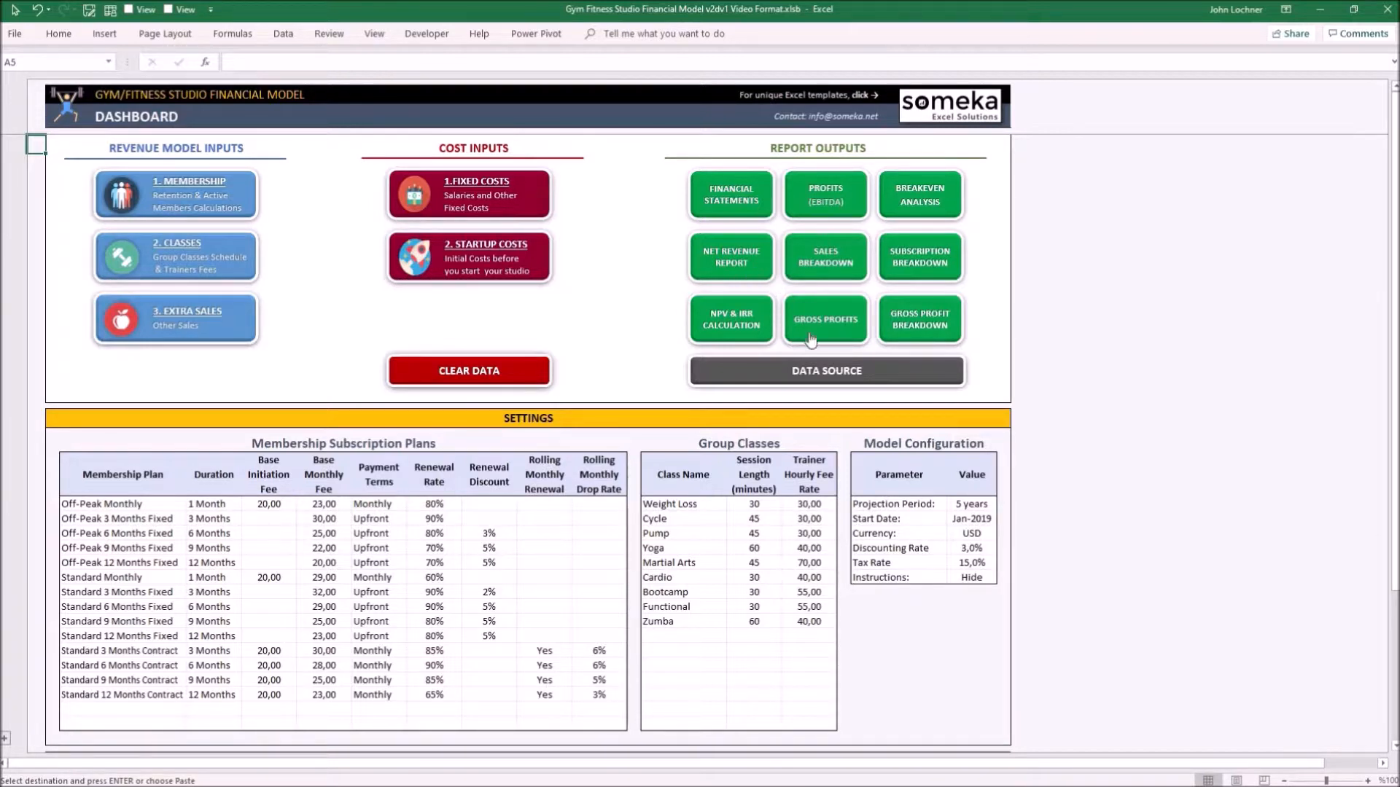
click(968, 504)
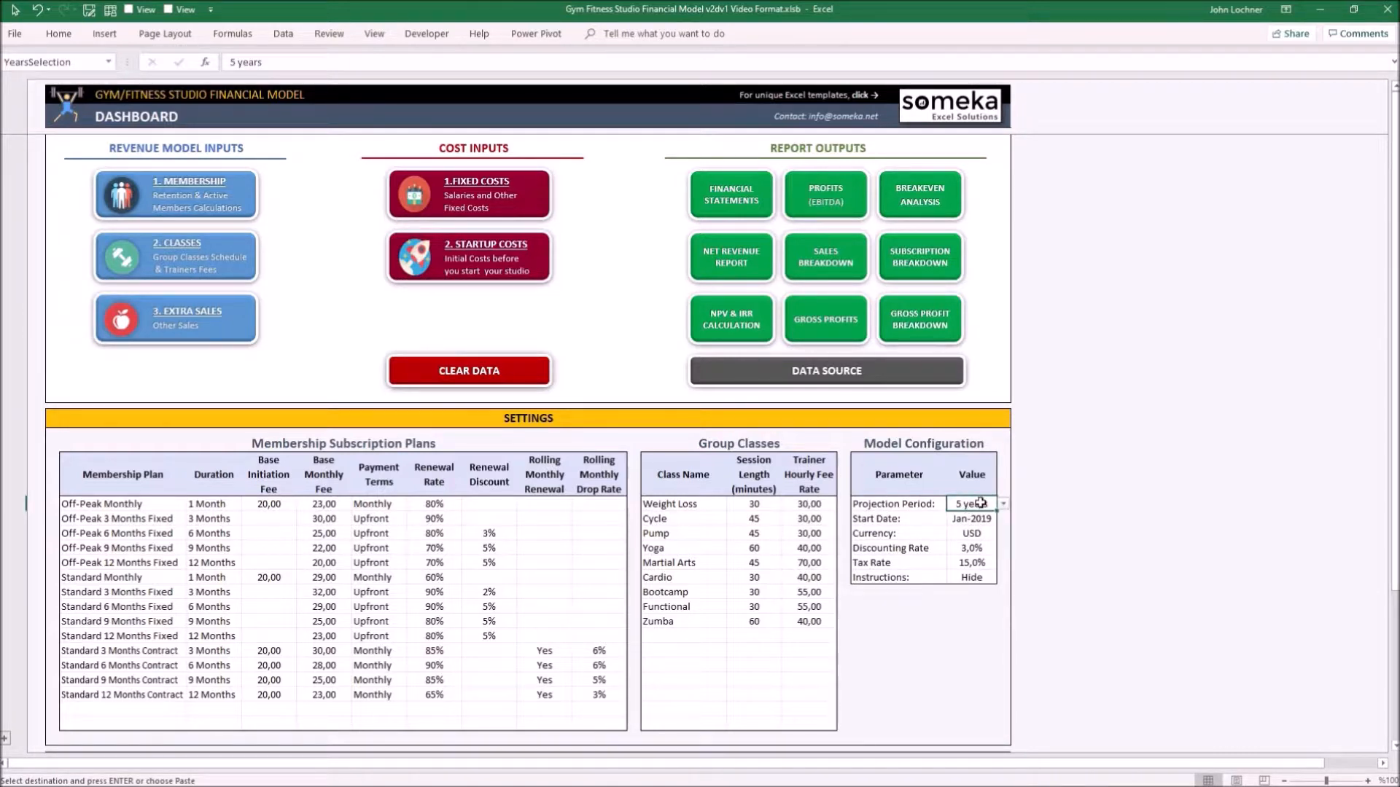
click(749, 200)
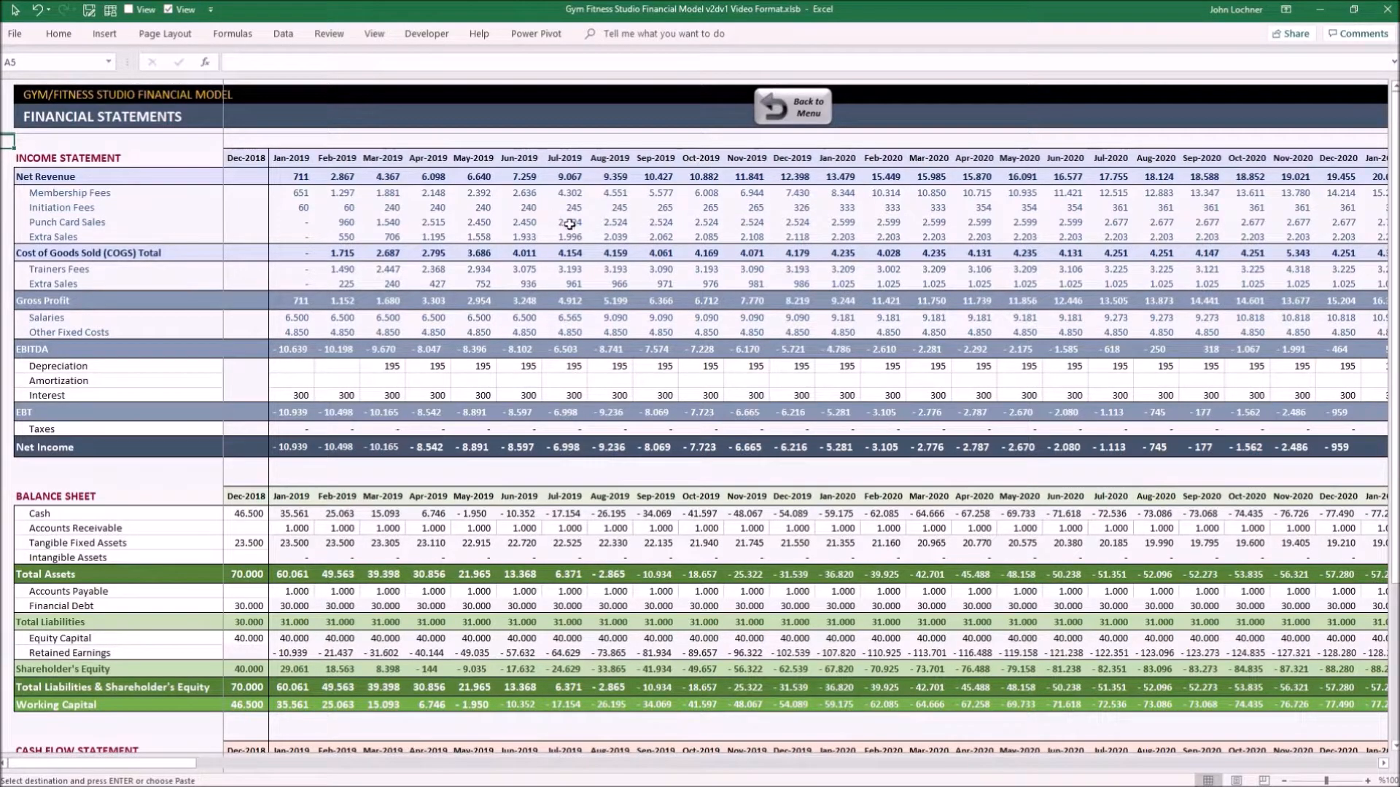
scroll(569, 224, down, 5)
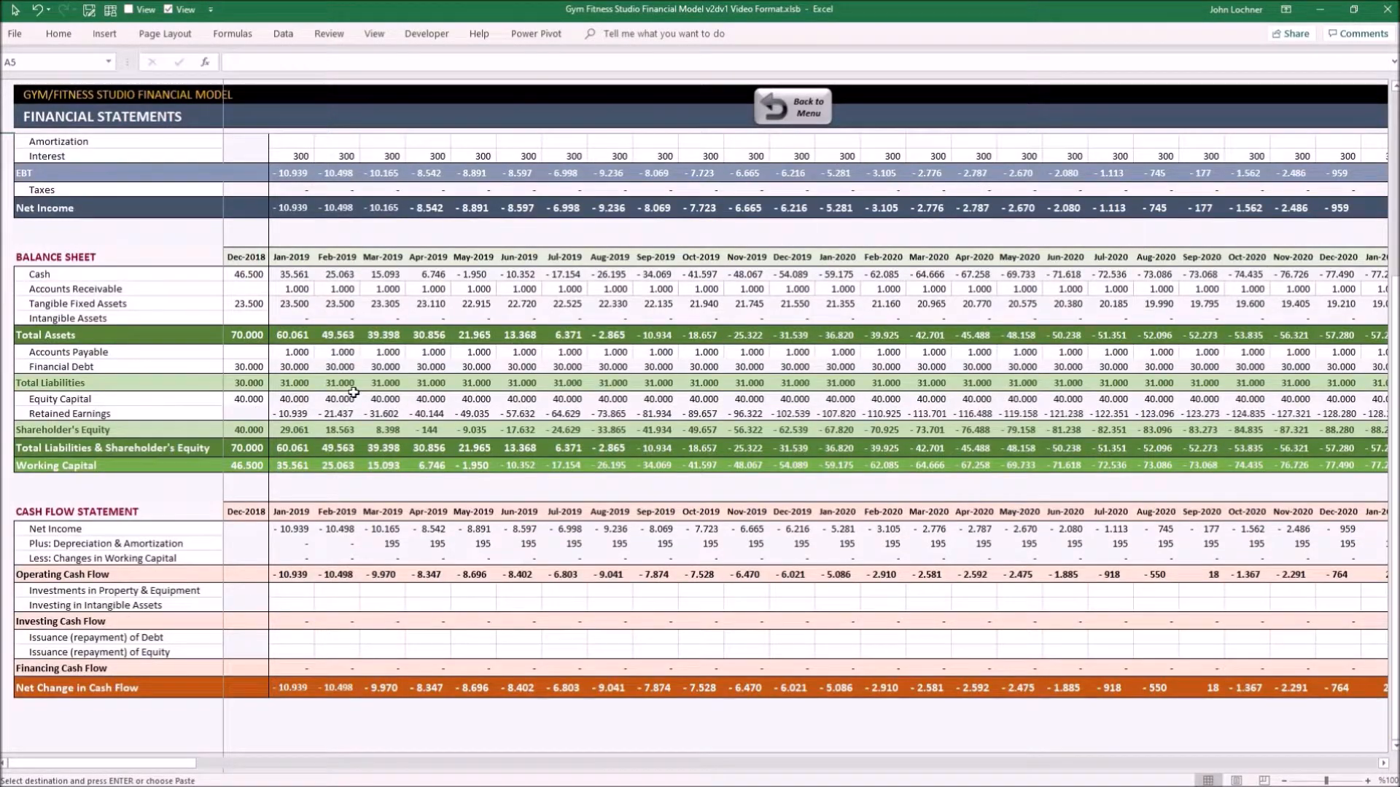
scroll(348, 443, down, 5)
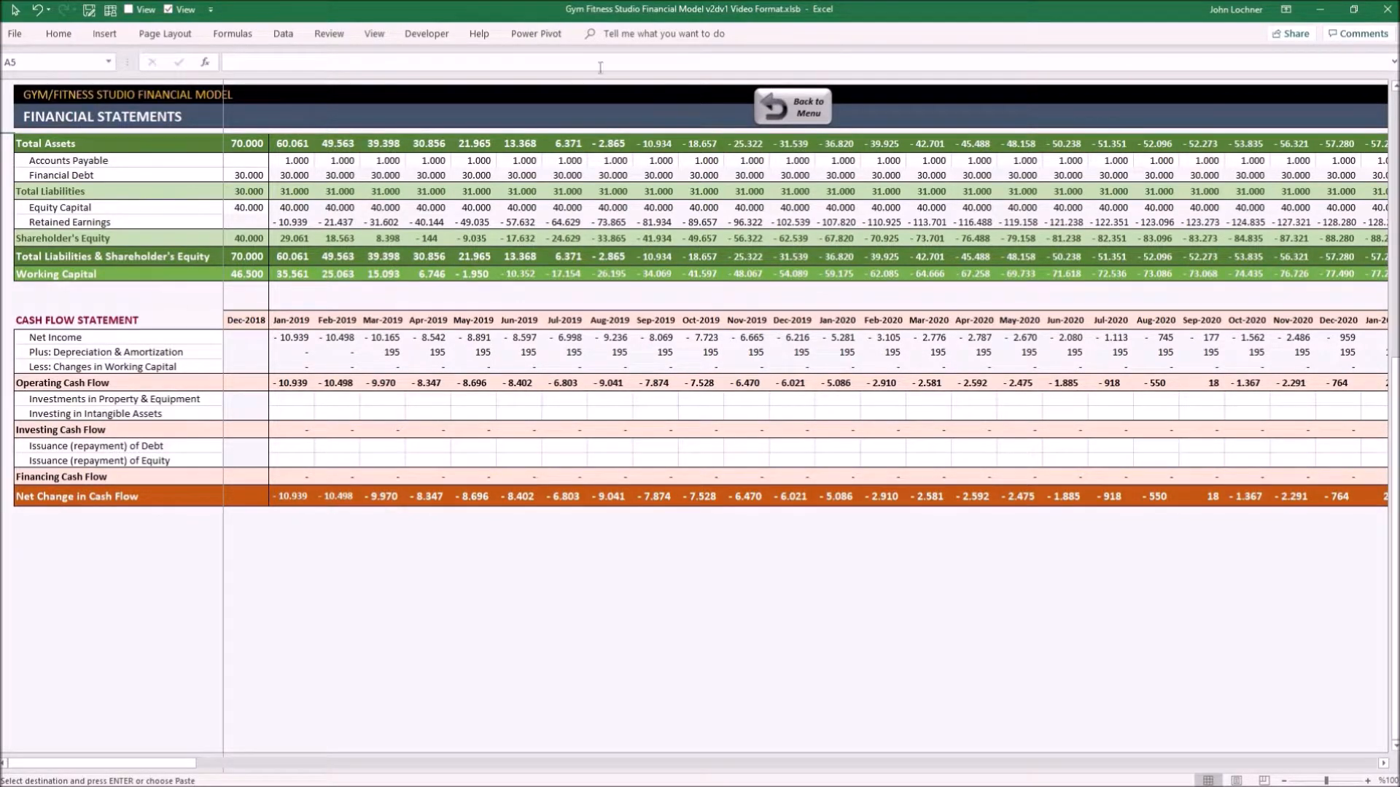
click(790, 109)
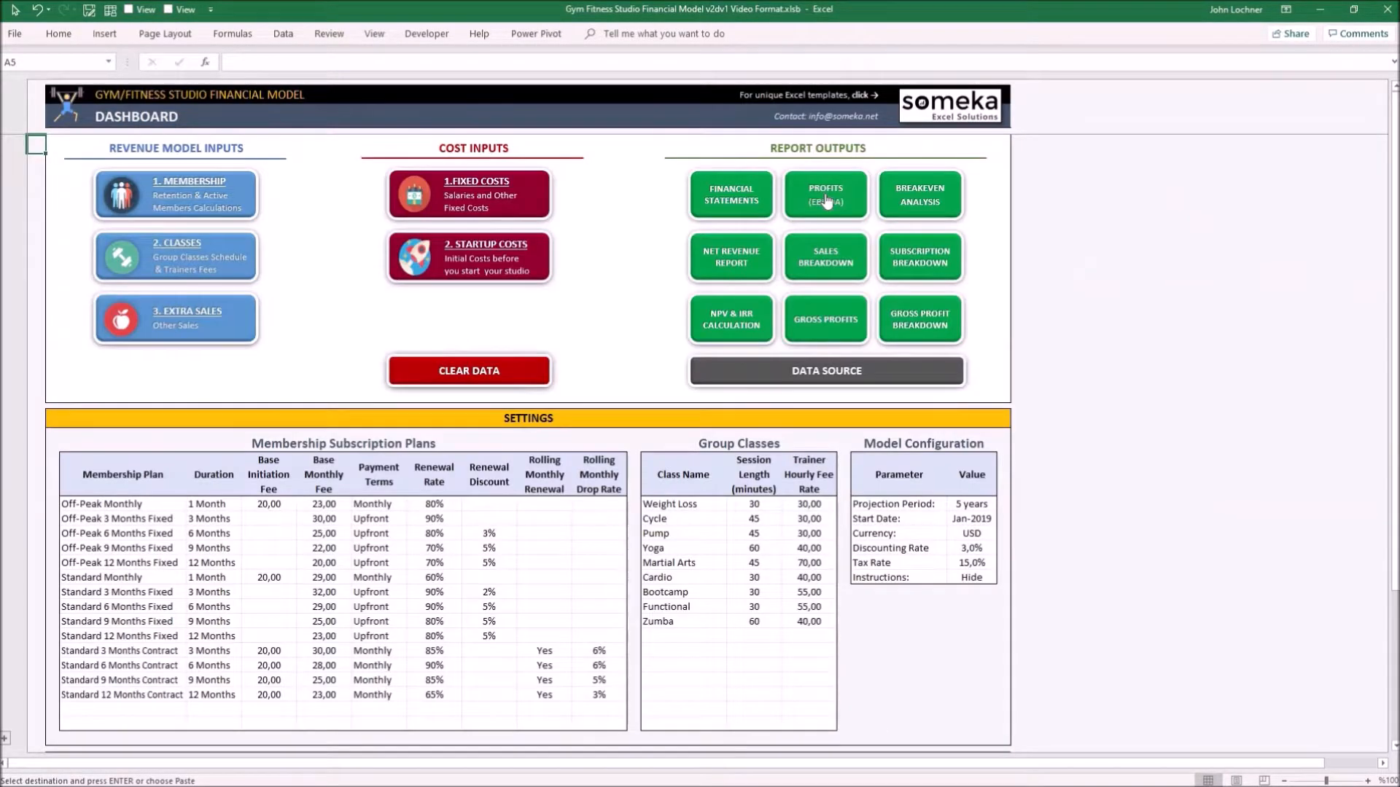
Show the Profits (EBITDA) trend report and update it with the latest inputs
click(825, 200)
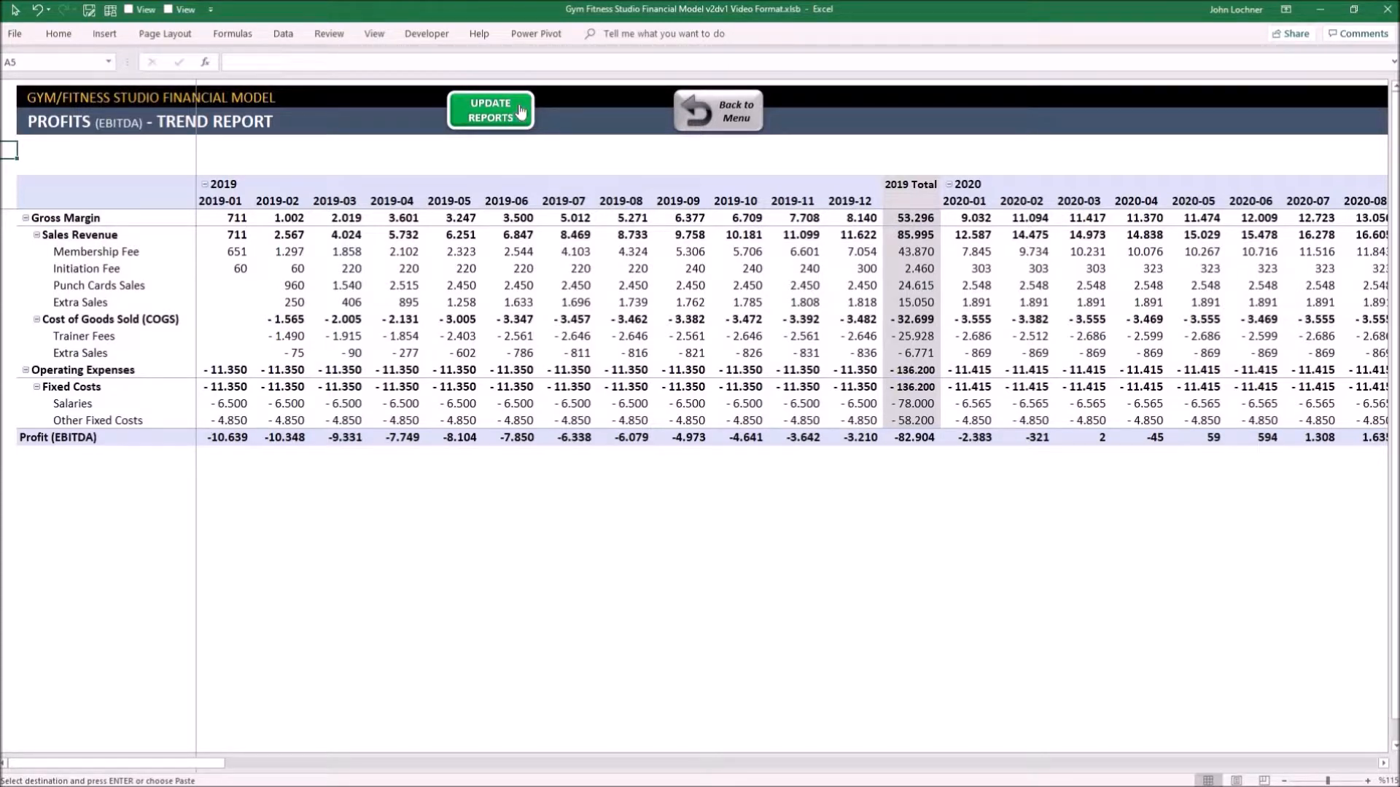
click(520, 110)
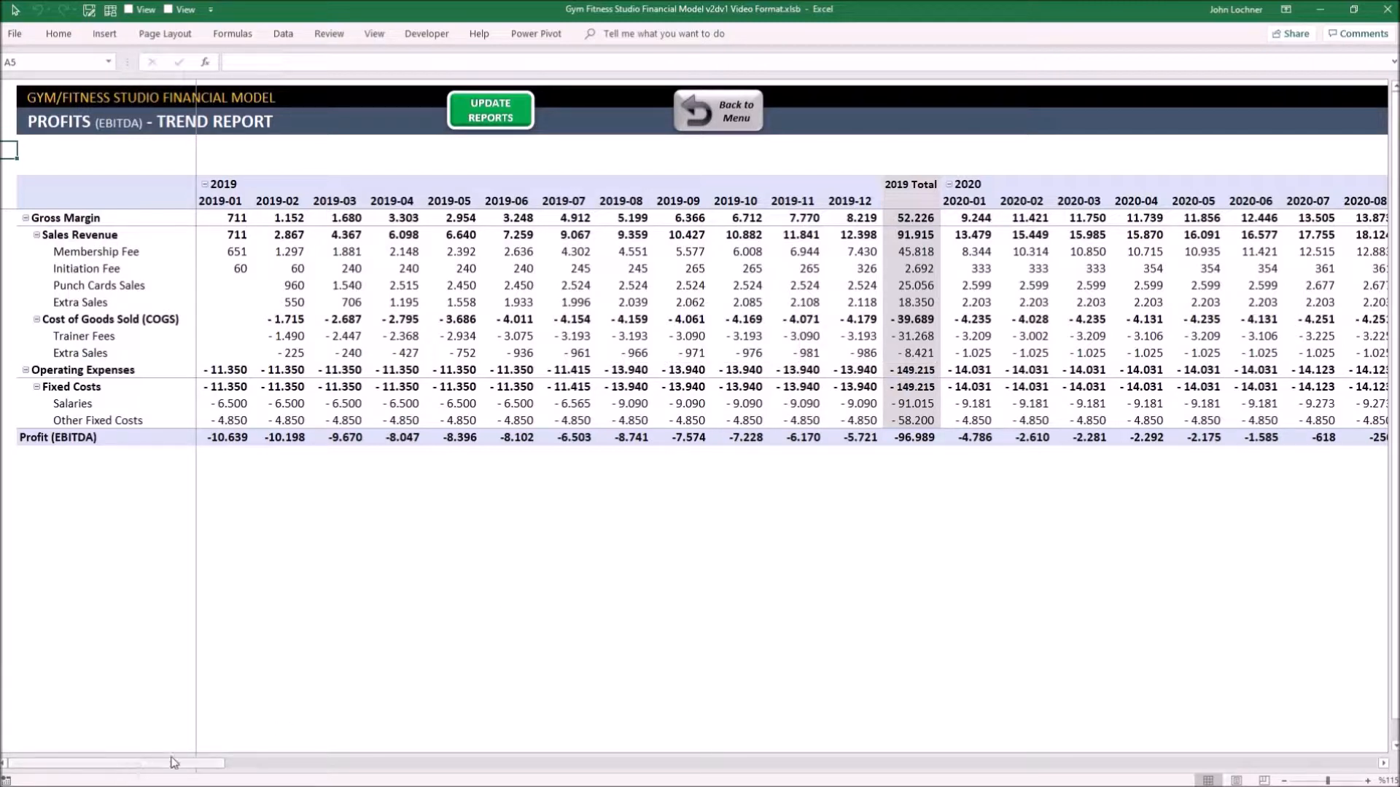
mouse_move(59, 765)
mouse_down()
mouse_move(333, 739)
mouse_move(22, 762)
mouse_up()
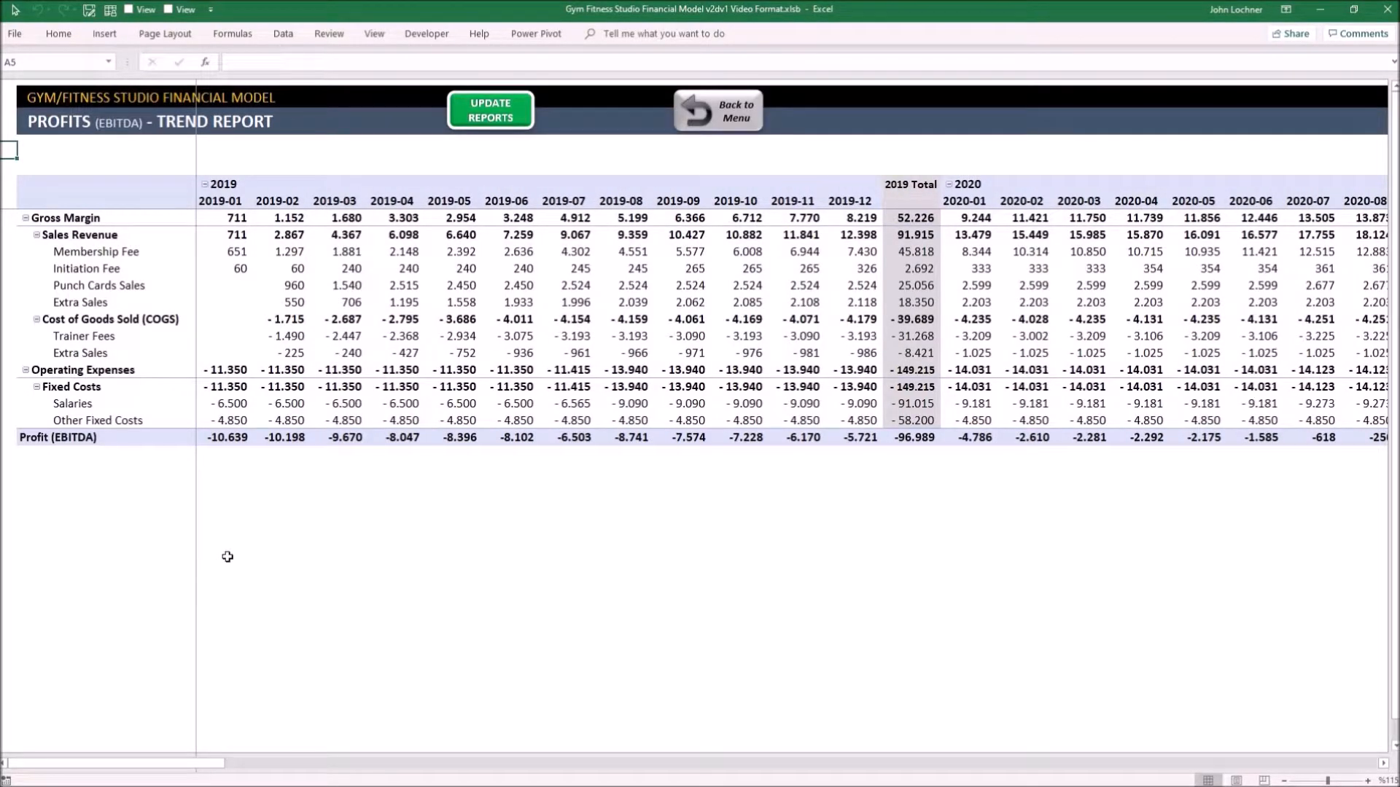
Collapse 2019, 2020, 2021 and 2022 into yearly EBITDA totals, then return to the dashboard
click(205, 186)
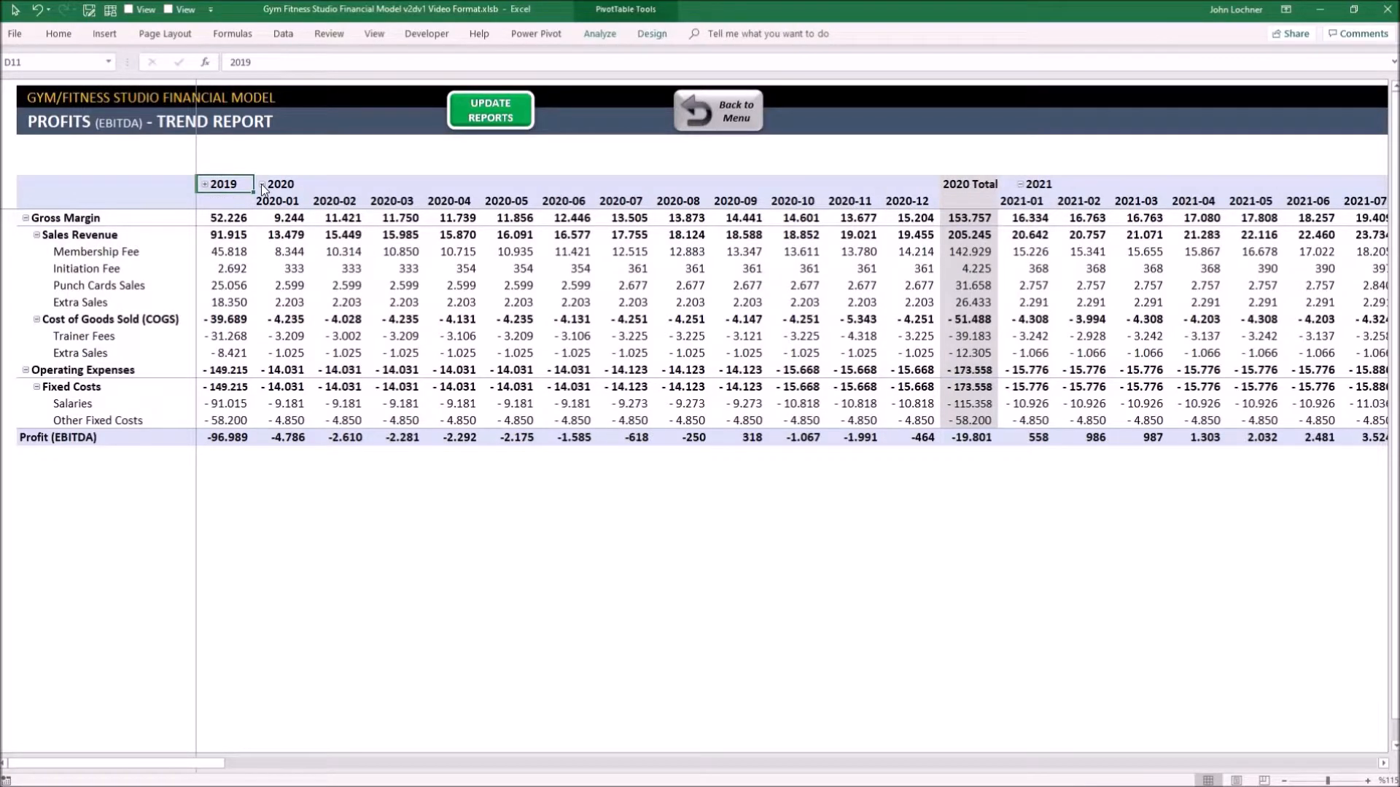
click(261, 184)
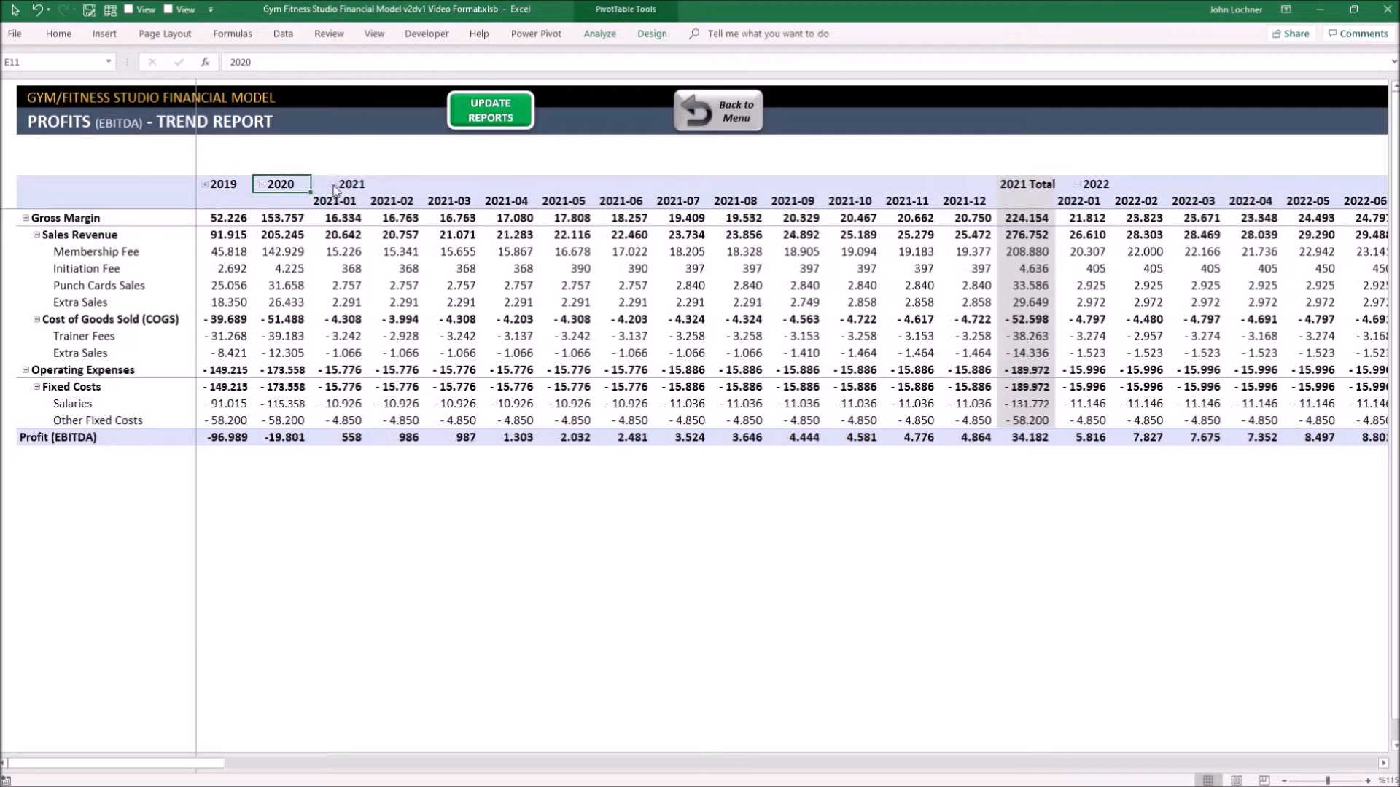
click(333, 184)
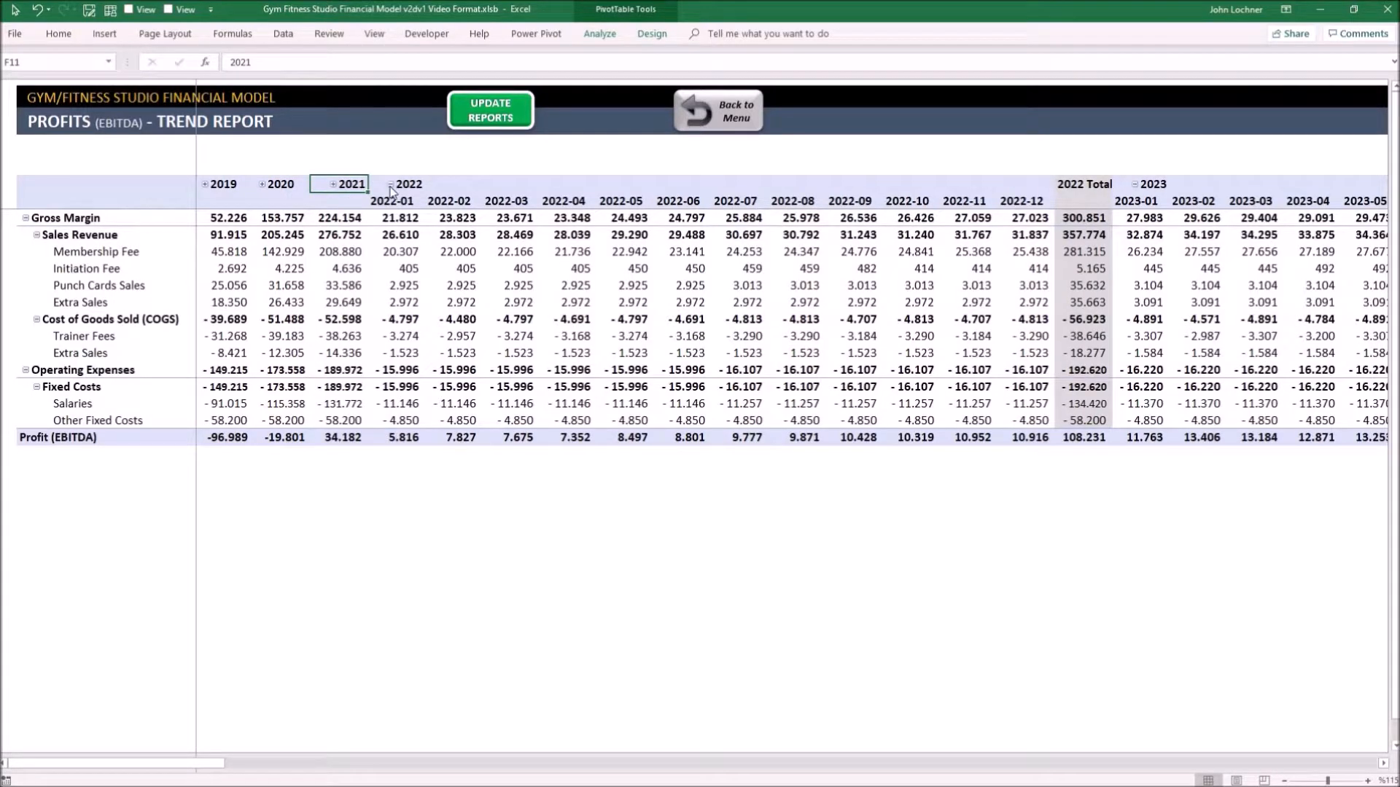
click(390, 185)
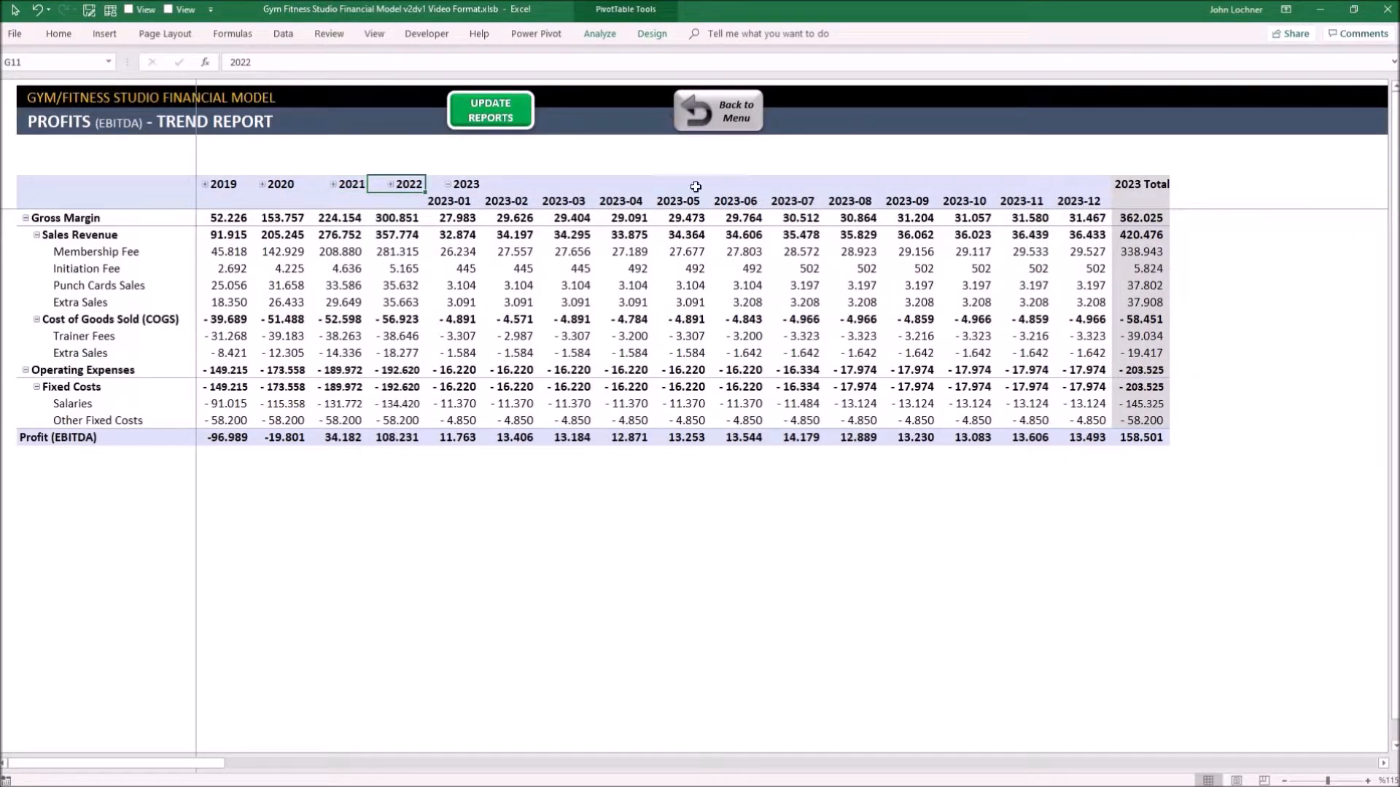
click(719, 111)
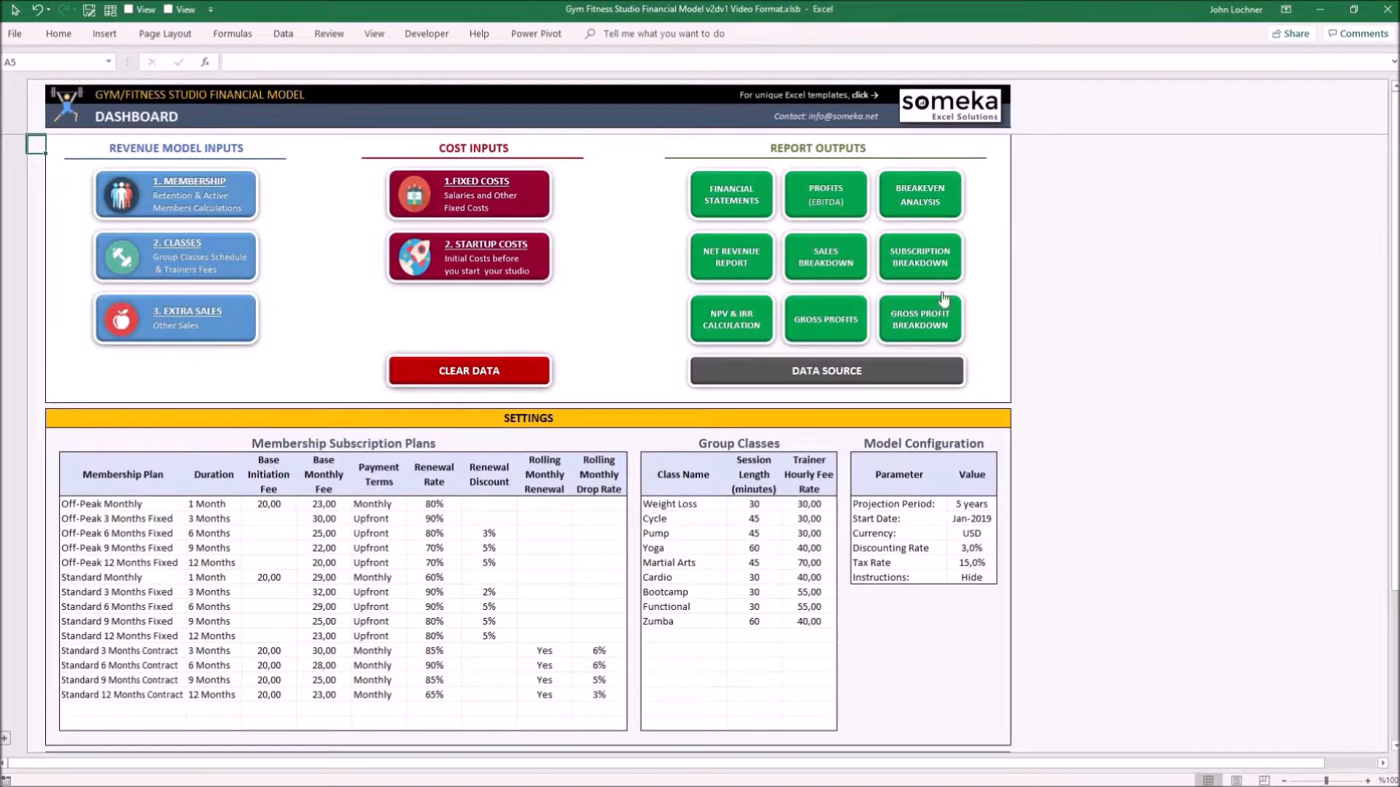
click(921, 202)
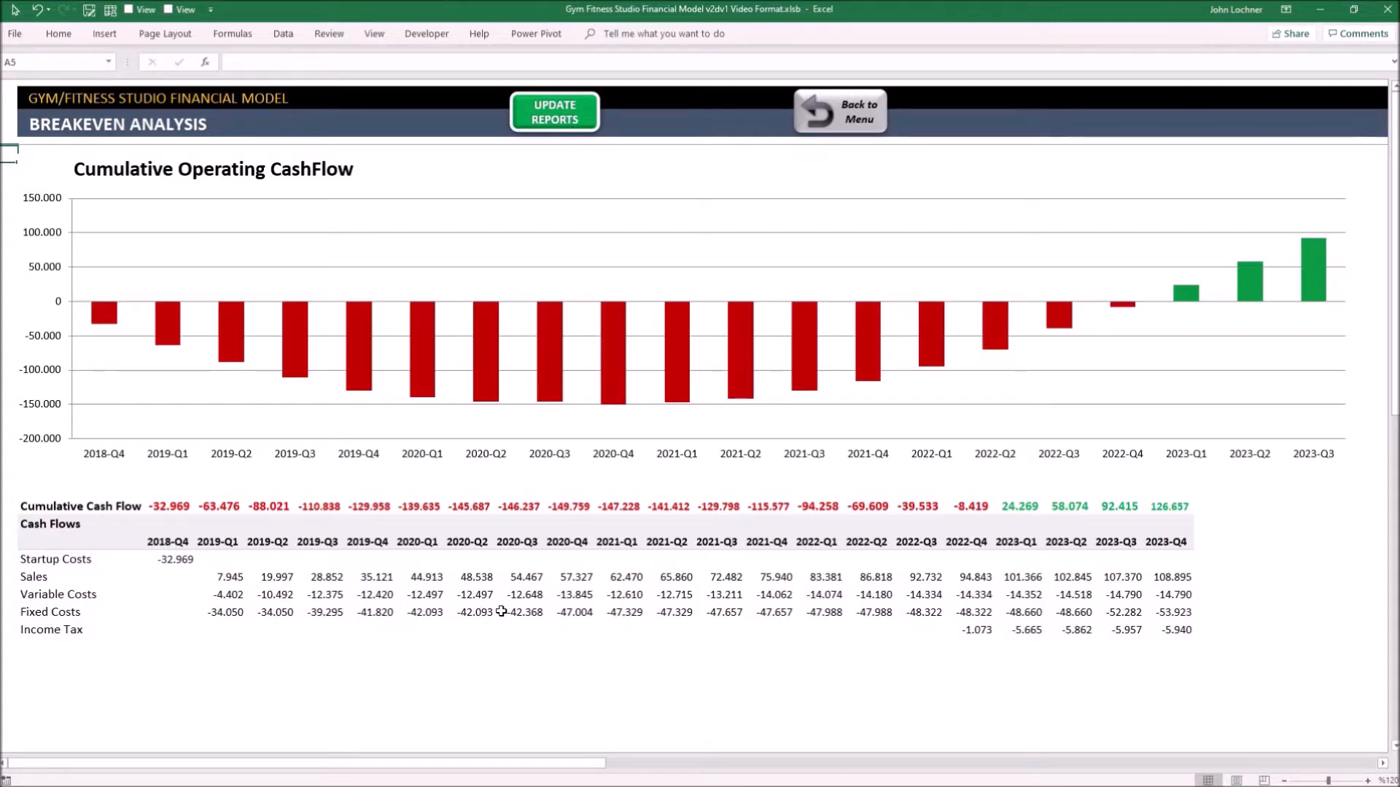
mouse_move(526, 612)
click(840, 111)
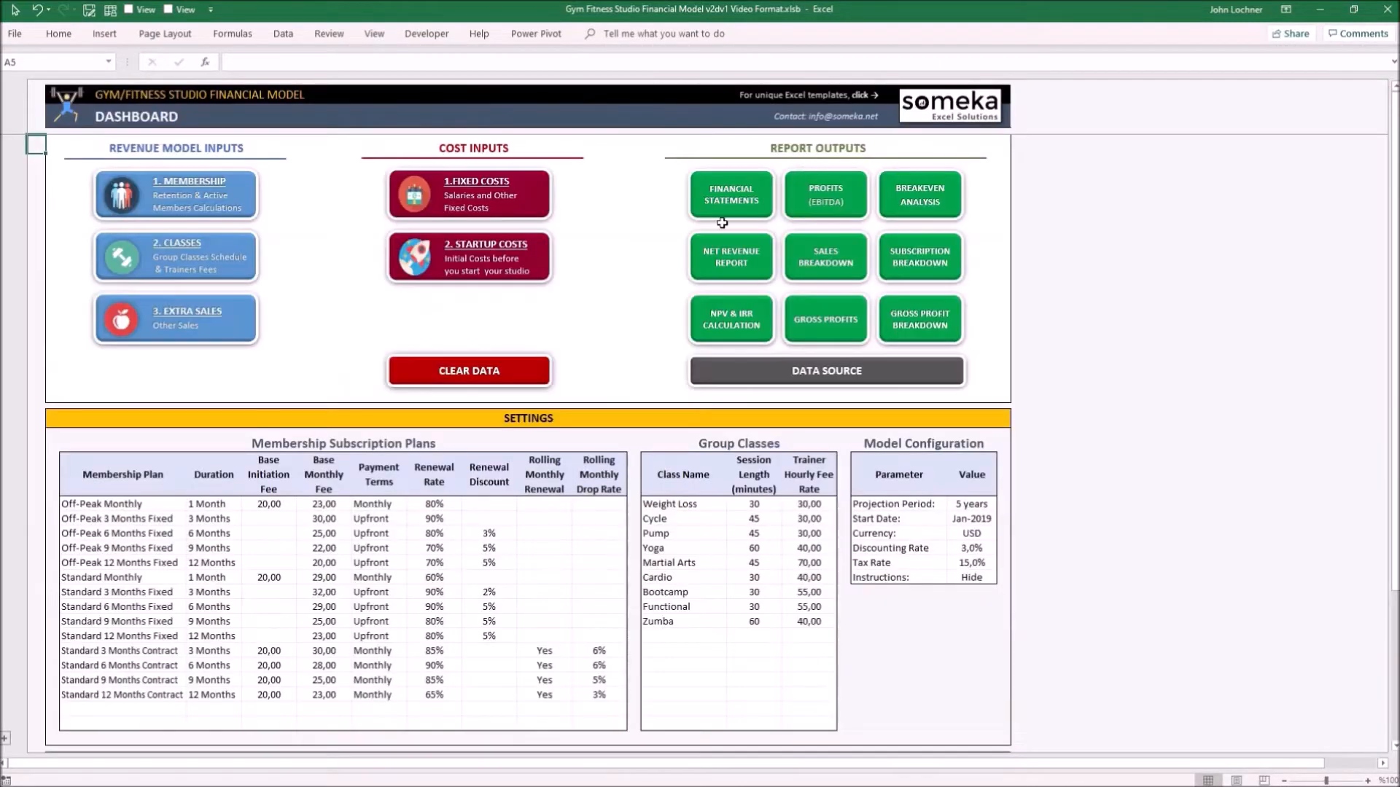
click(739, 259)
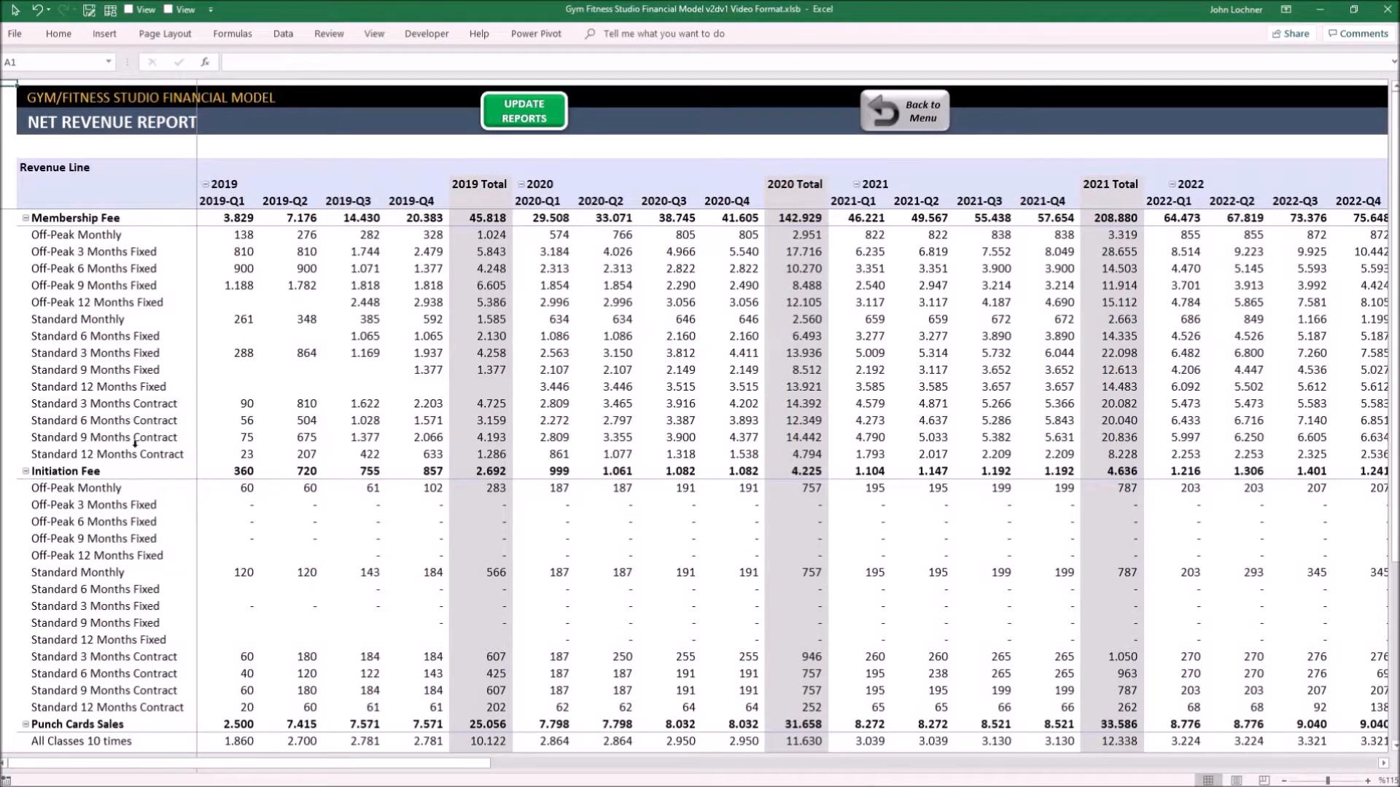
scroll(135, 457, down, 4)
scroll(134, 457, down, 4)
scroll(135, 457, down, 3)
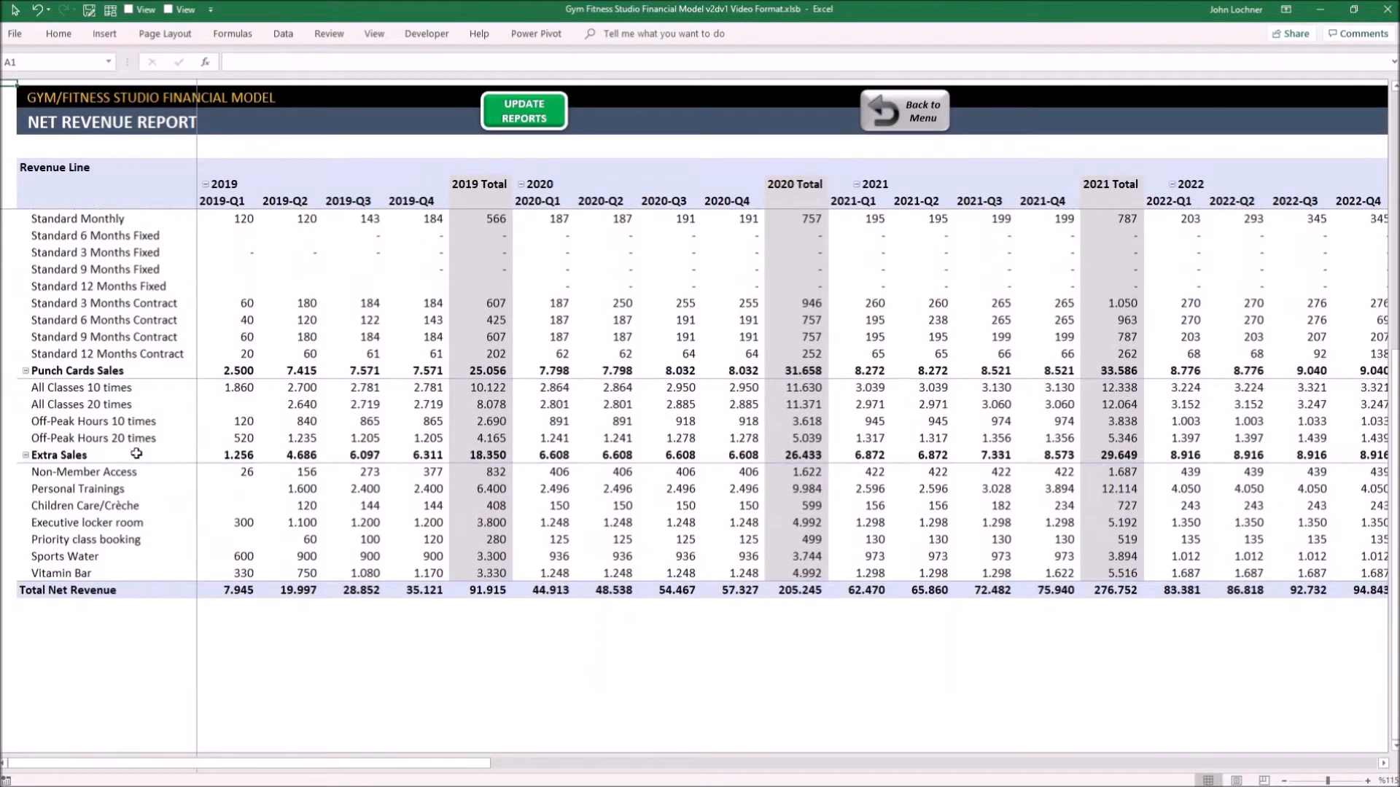
scroll(134, 457, down, 3)
scroll(134, 456, down, 3)
scroll(134, 456, down, 3)
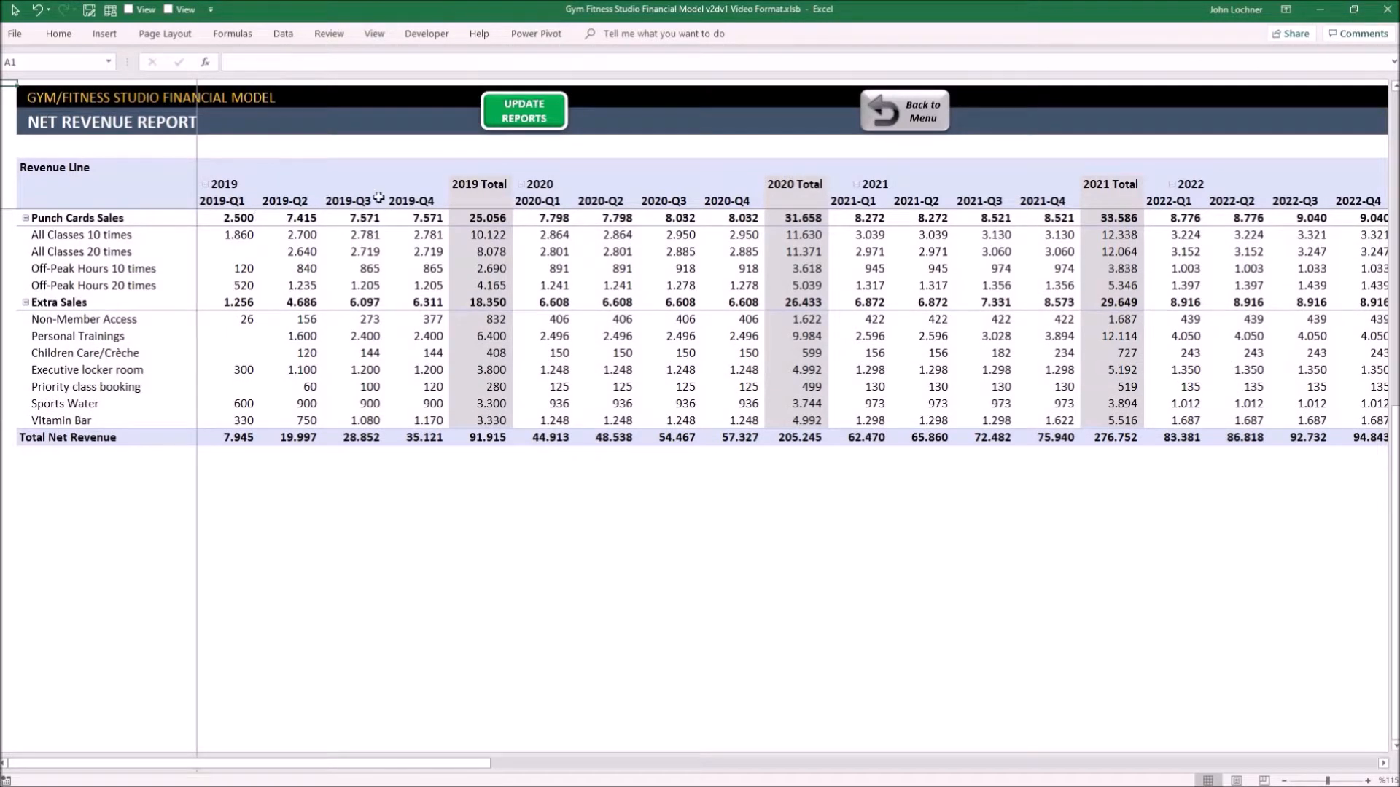
drag(222, 202, 411, 202)
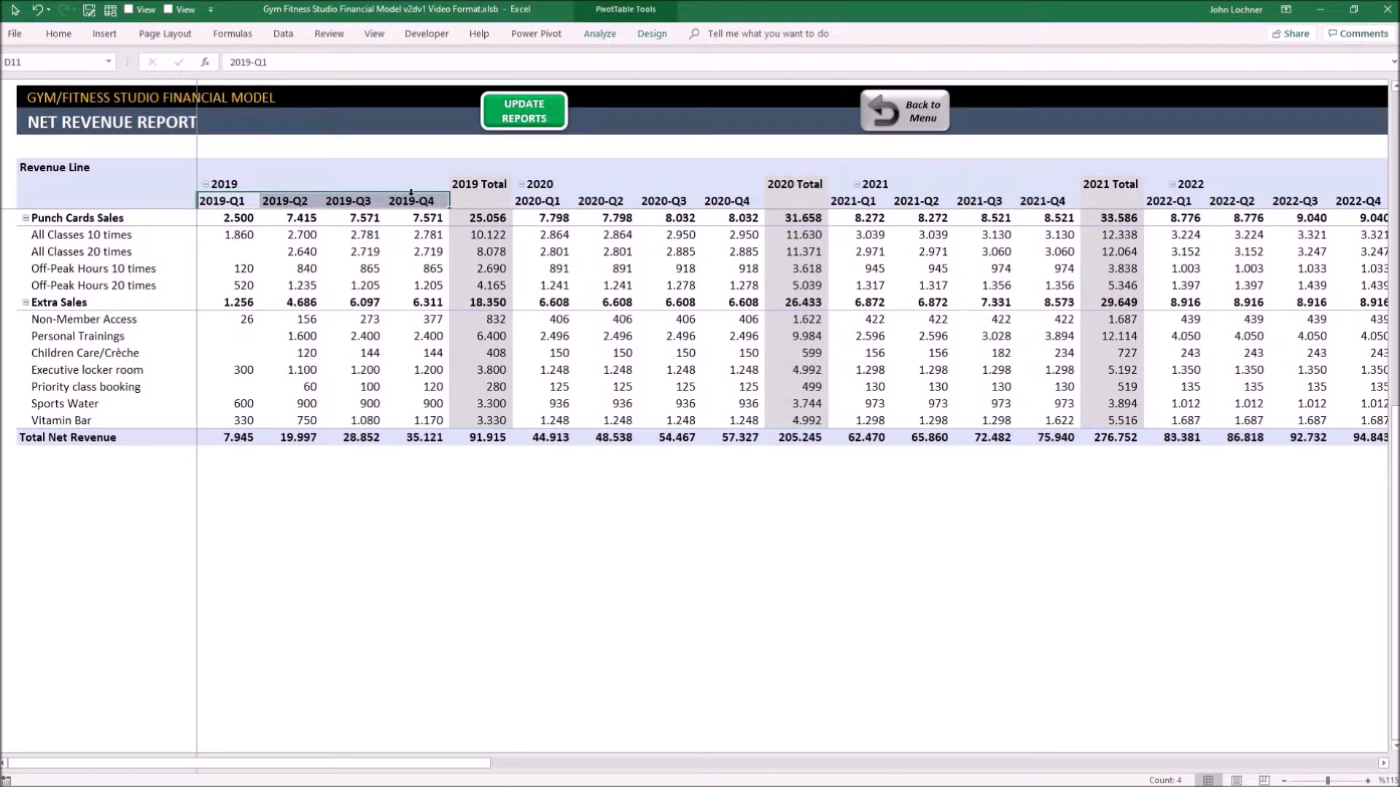
In the Sales Breakdown report, collapse the 2019, 2020 and 2021 quarters into single columns
click(907, 115)
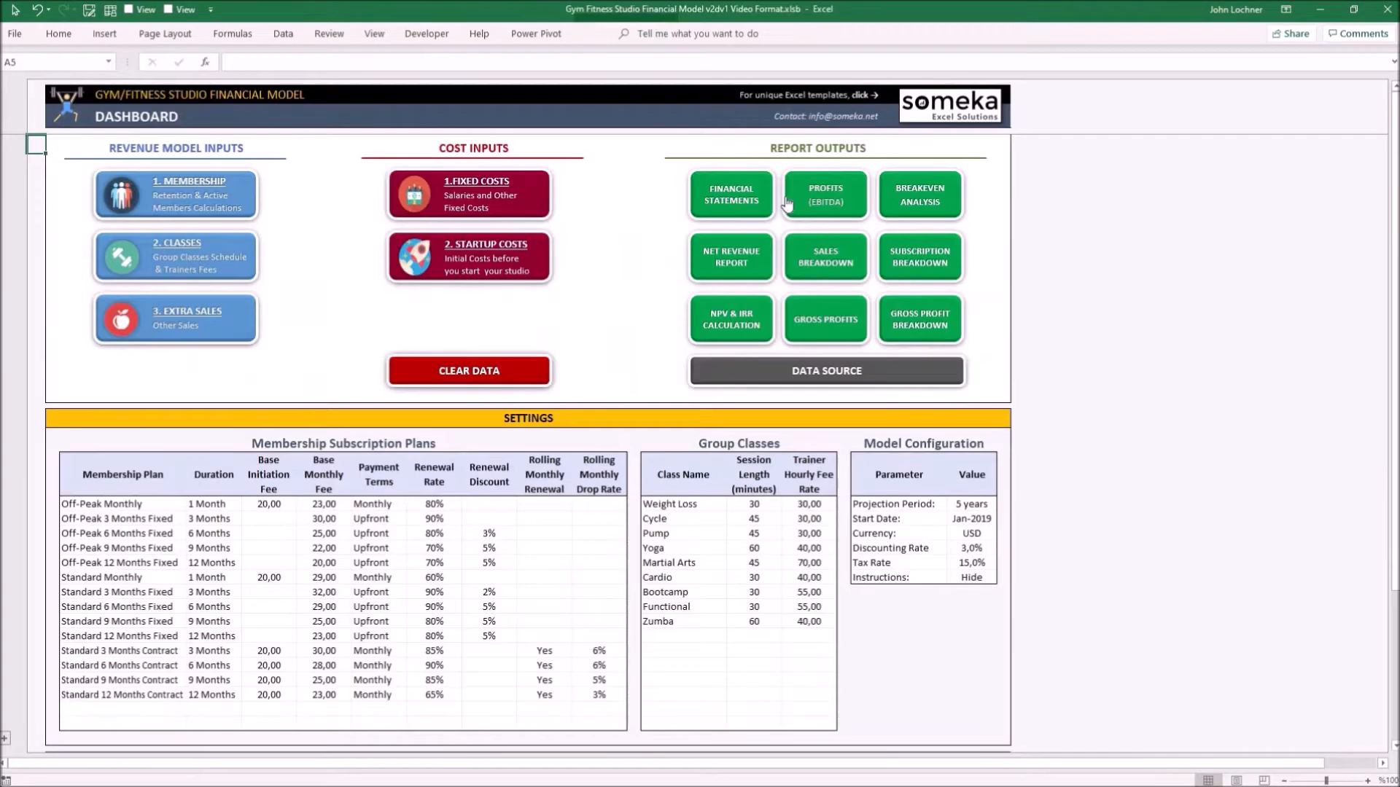
click(826, 259)
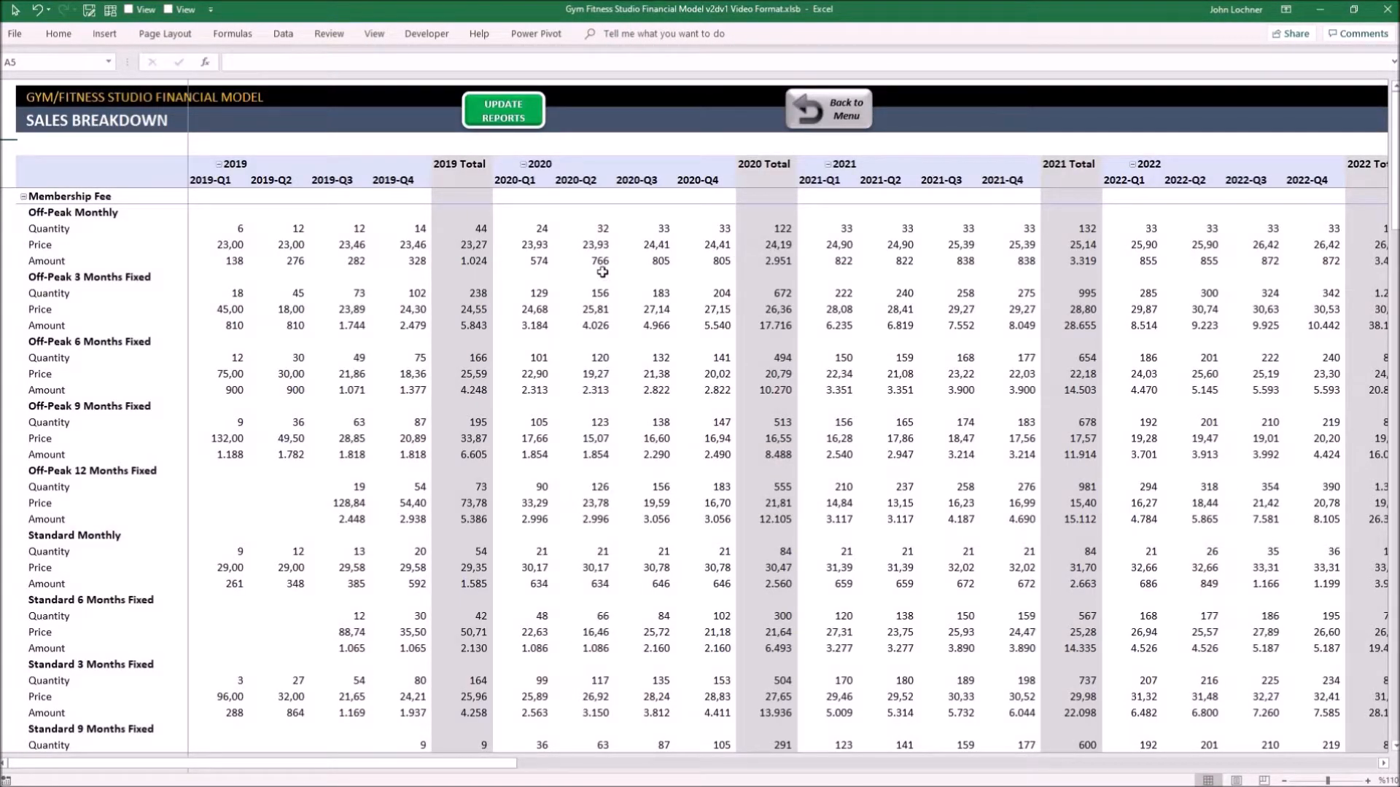
scroll(371, 372, down, 2)
scroll(82, 391, down, 1)
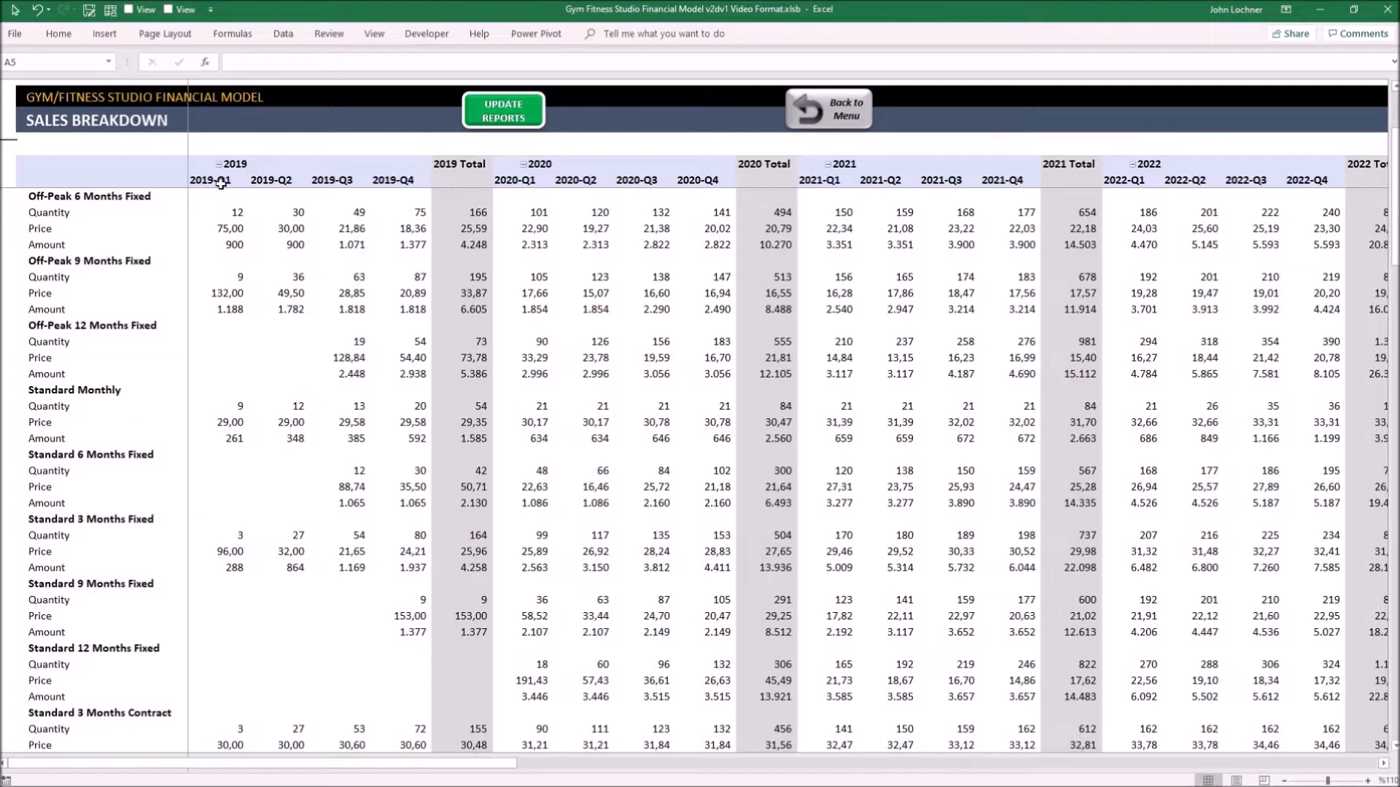
drag(210, 179, 393, 180)
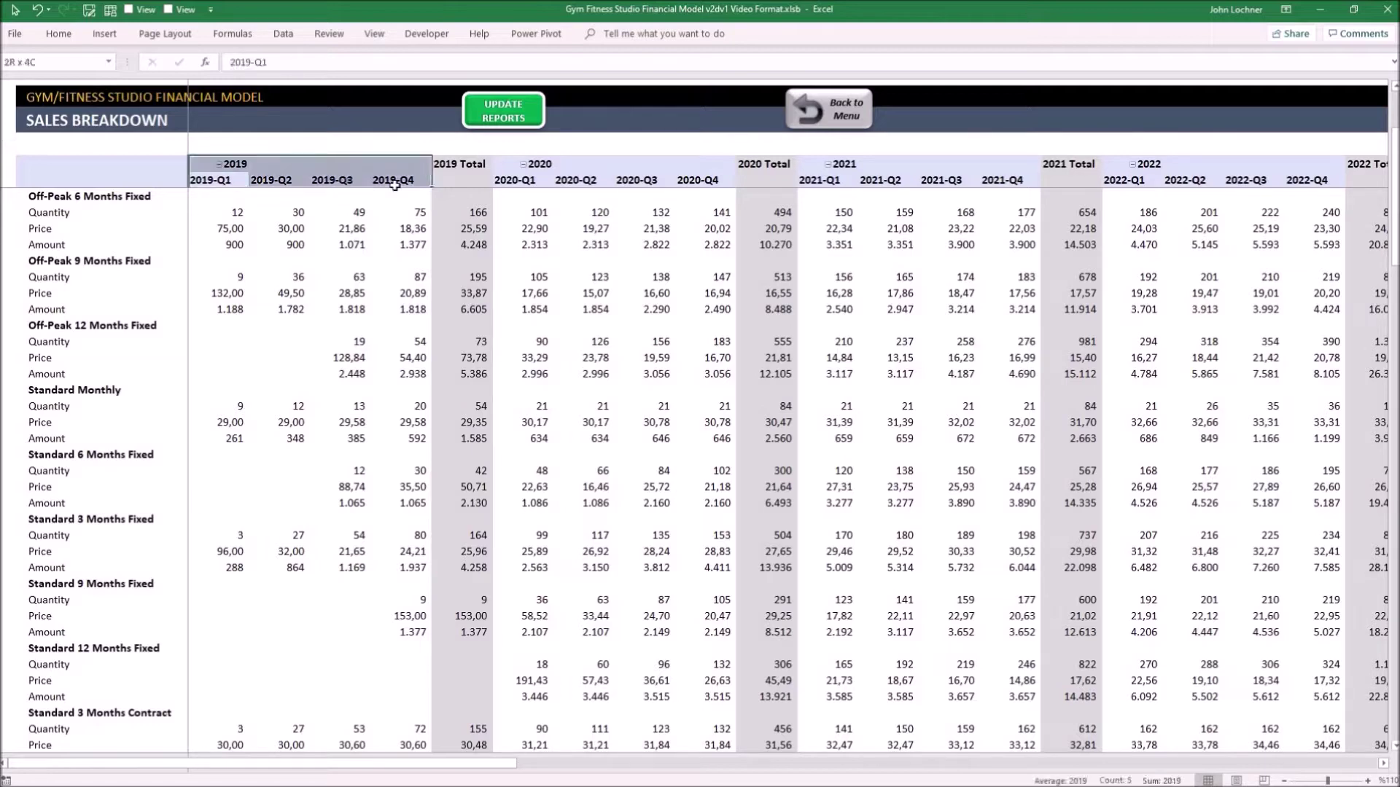
click(225, 164)
click(281, 164)
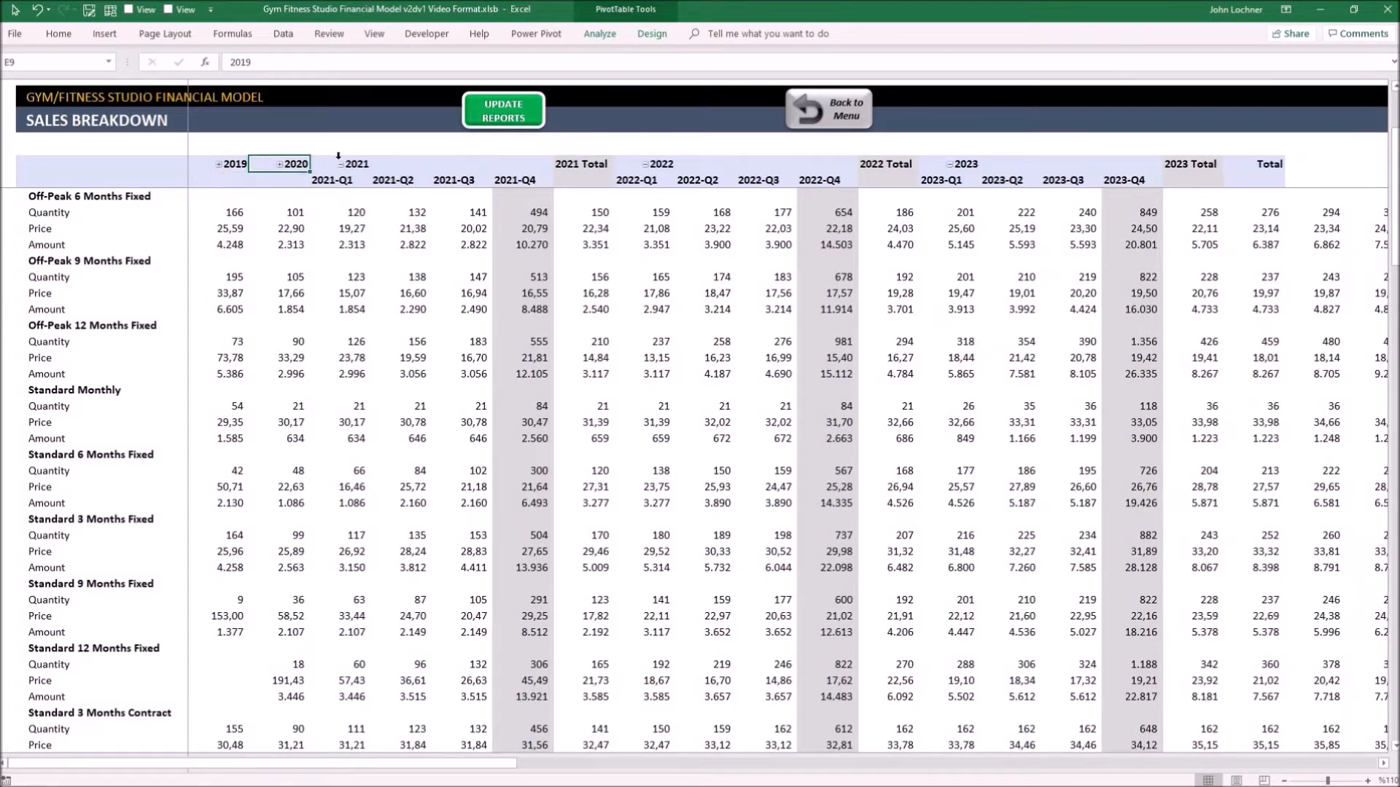
click(343, 164)
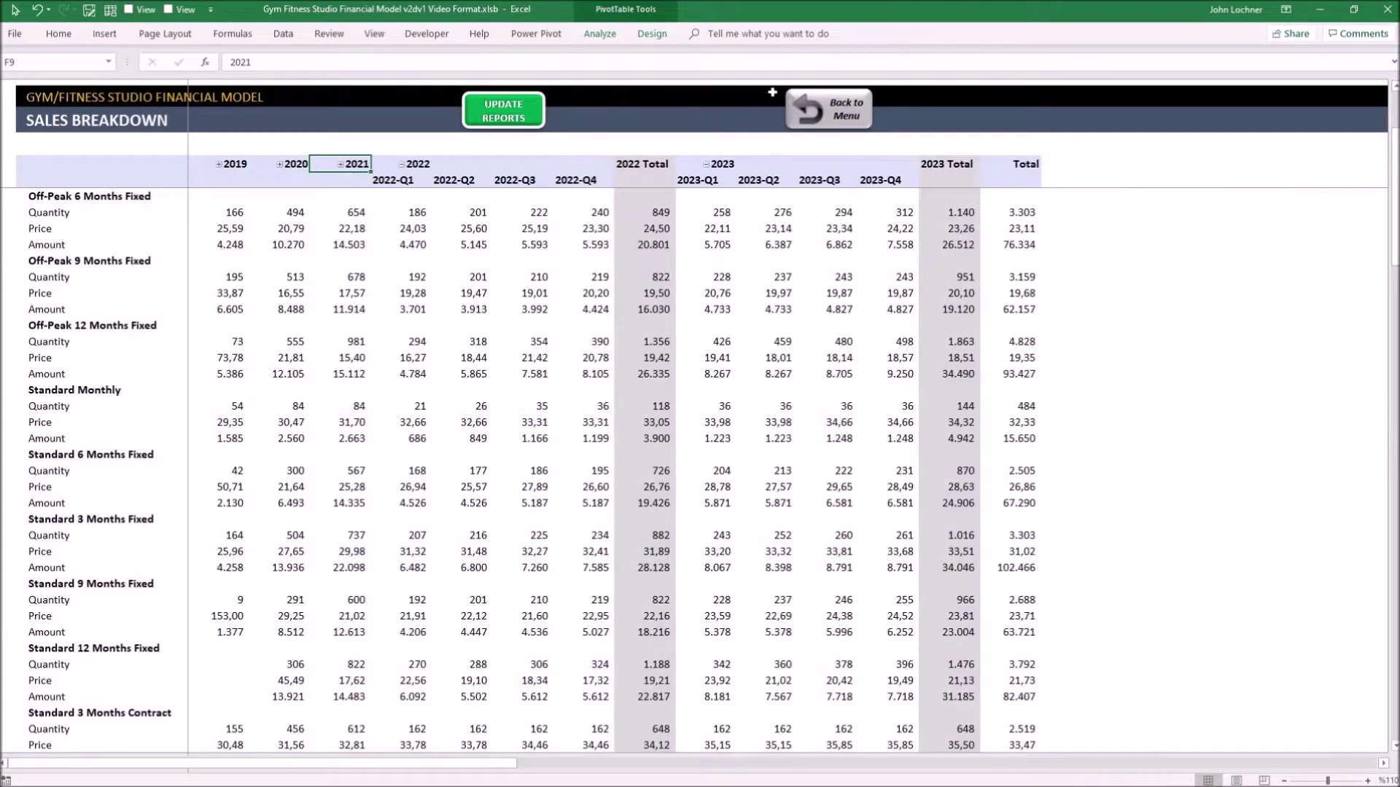
Review the membership Subscription Breakdown report, then return to the dashboard
click(845, 107)
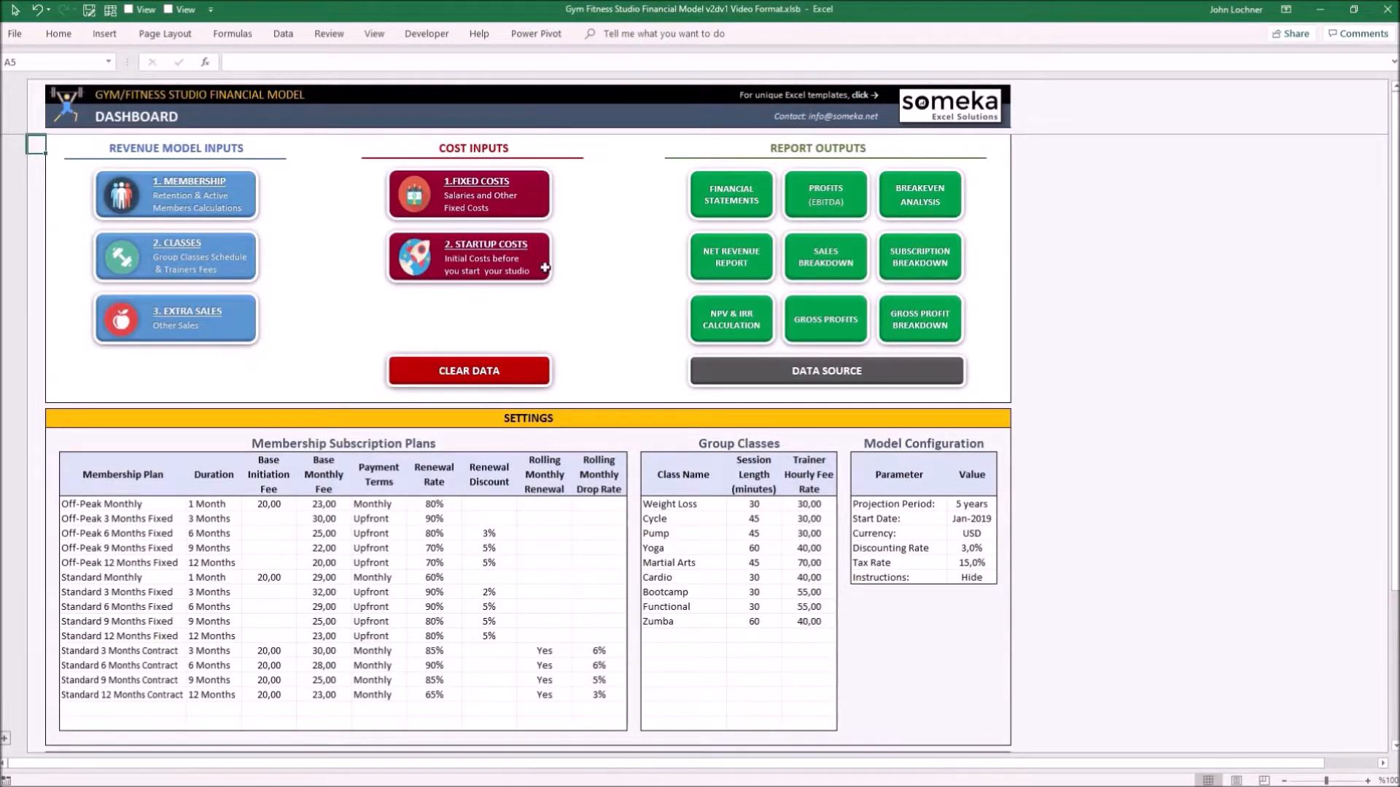
click(919, 256)
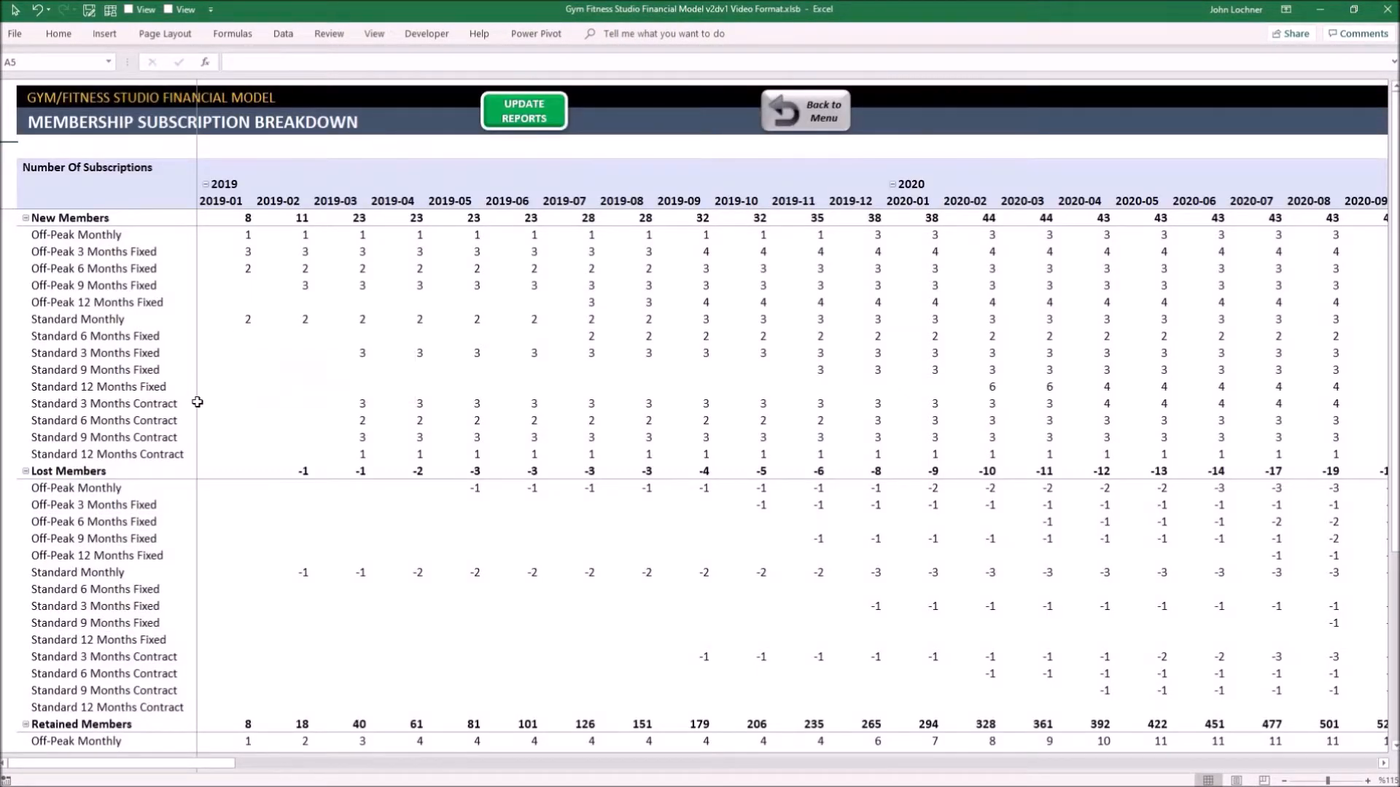
scroll(222, 395, down, 3)
scroll(222, 395, down, 2)
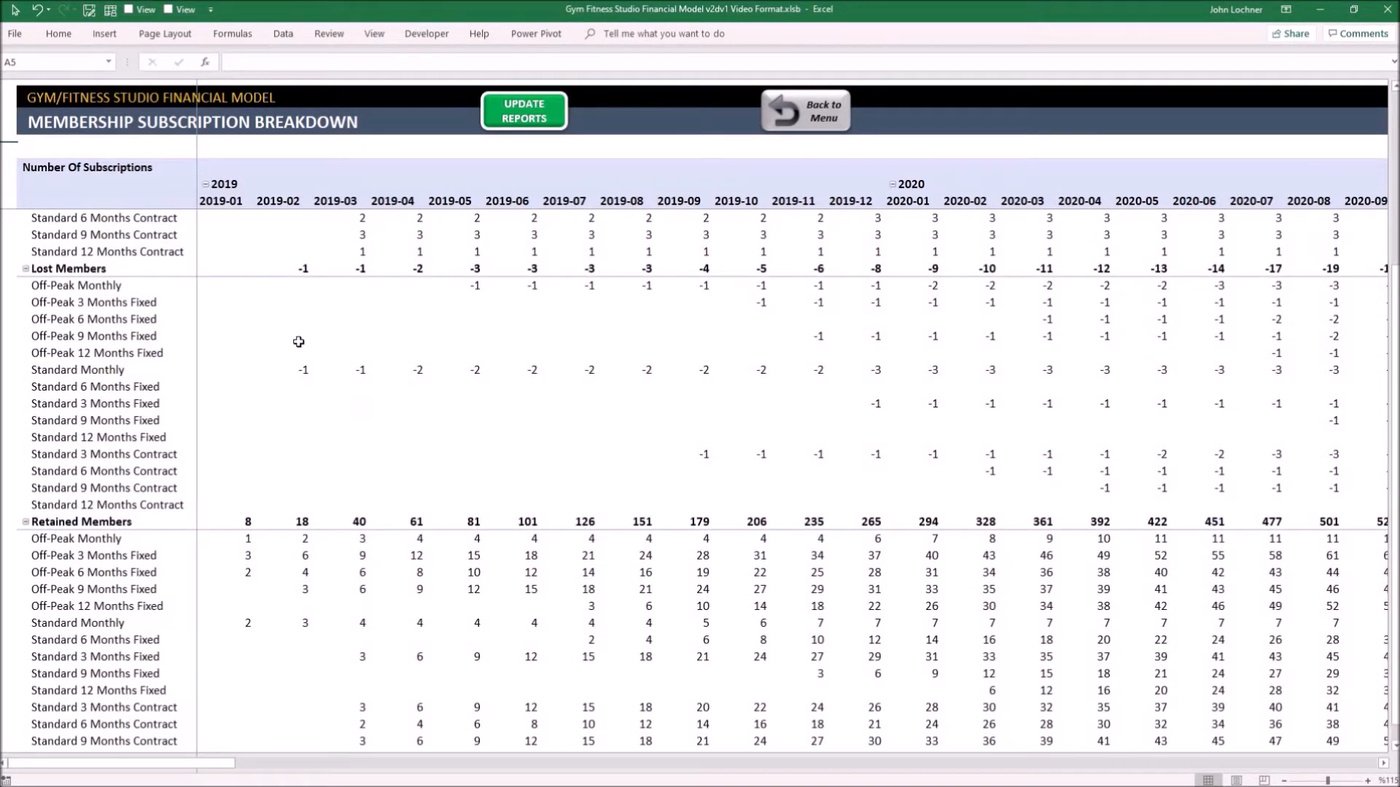
scroll(234, 370, down, 1)
scroll(297, 344, down, 1)
middle_click(376, 323)
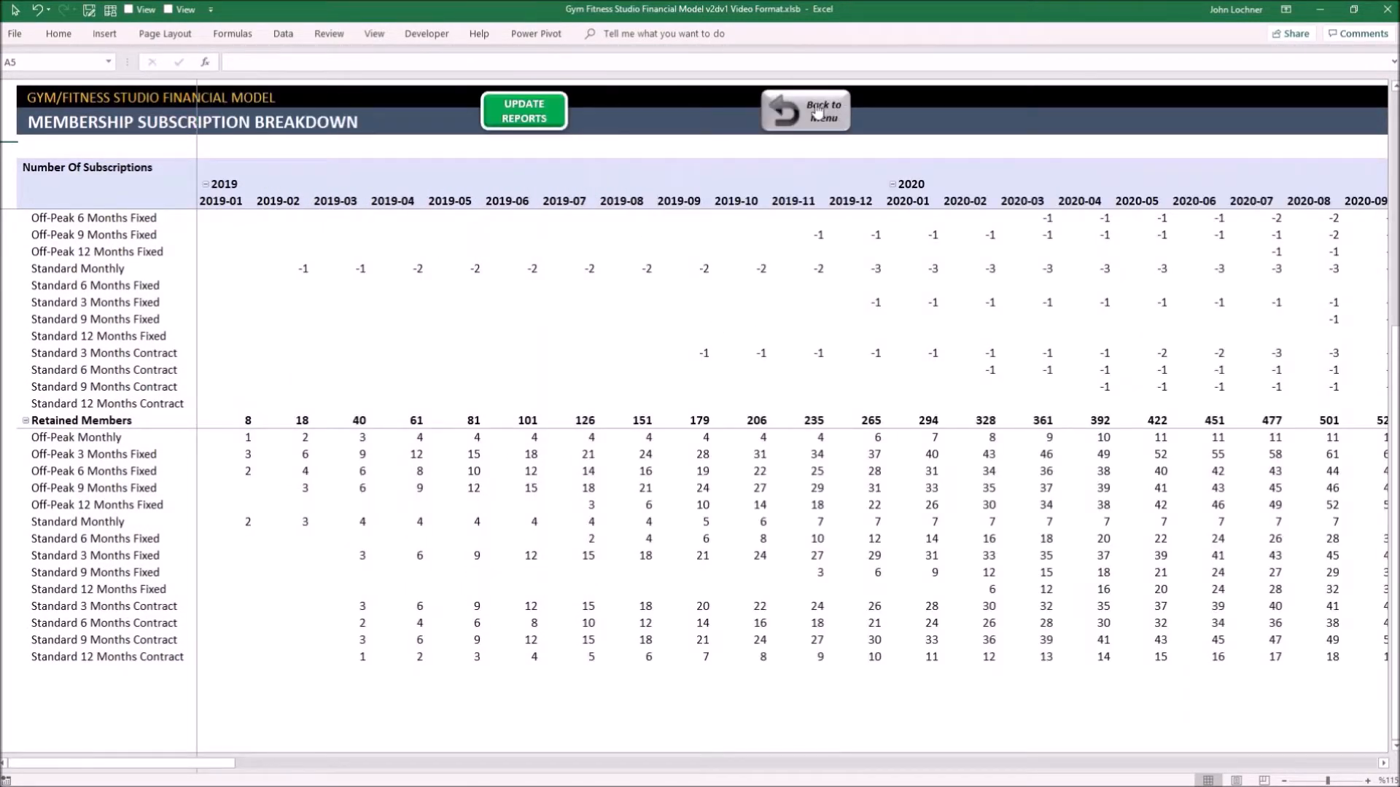
click(814, 112)
Review the NPV & IRR report, then the Gross Profits report, returning to the dashboard after each
click(740, 322)
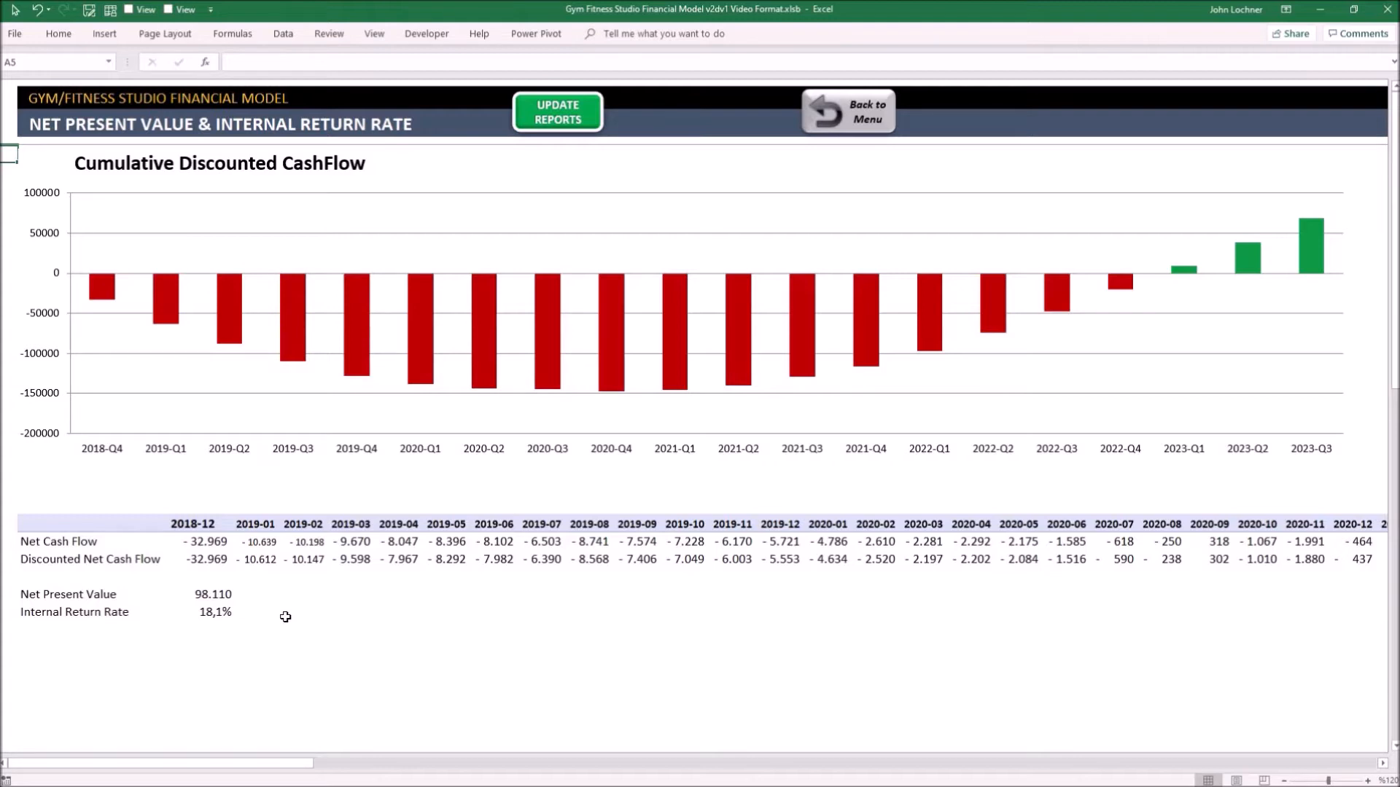
click(888, 114)
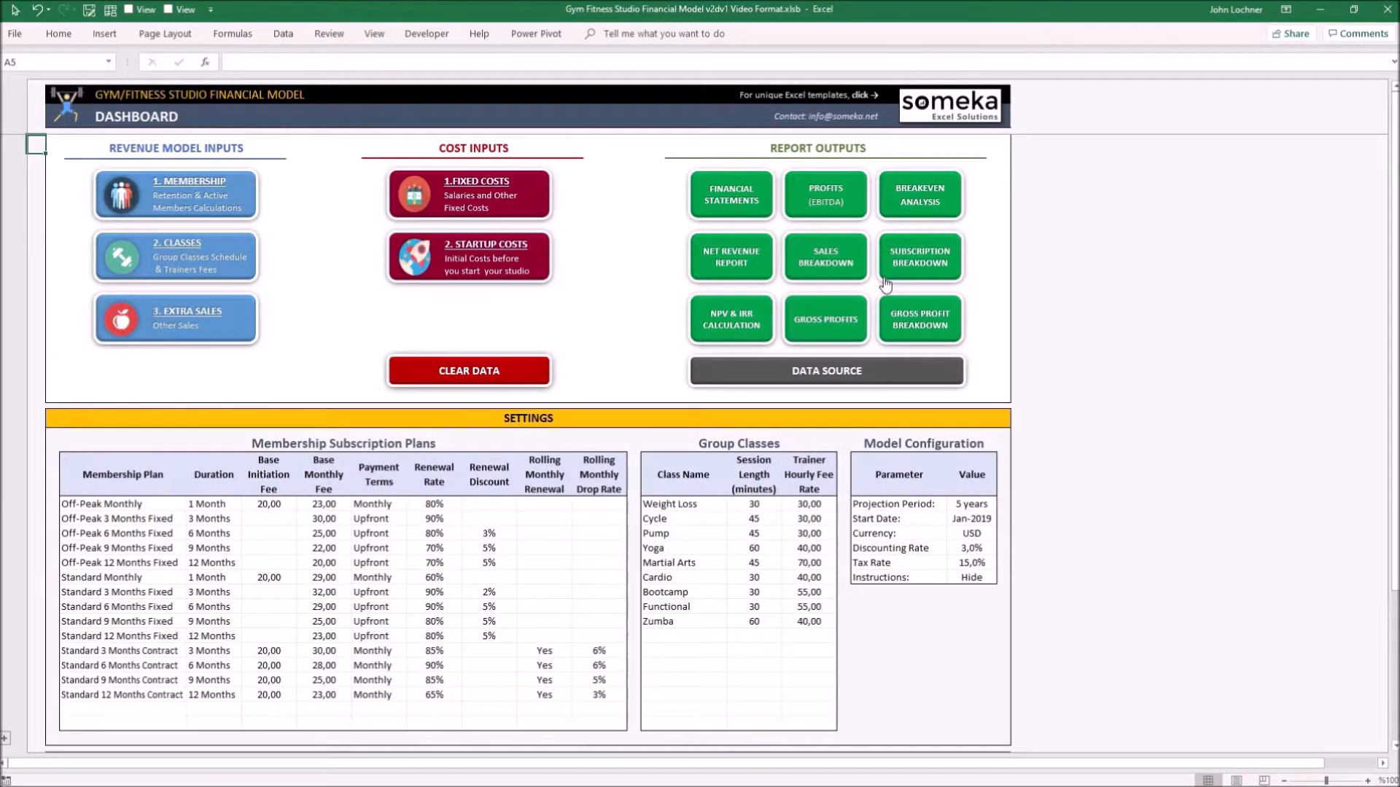
click(837, 320)
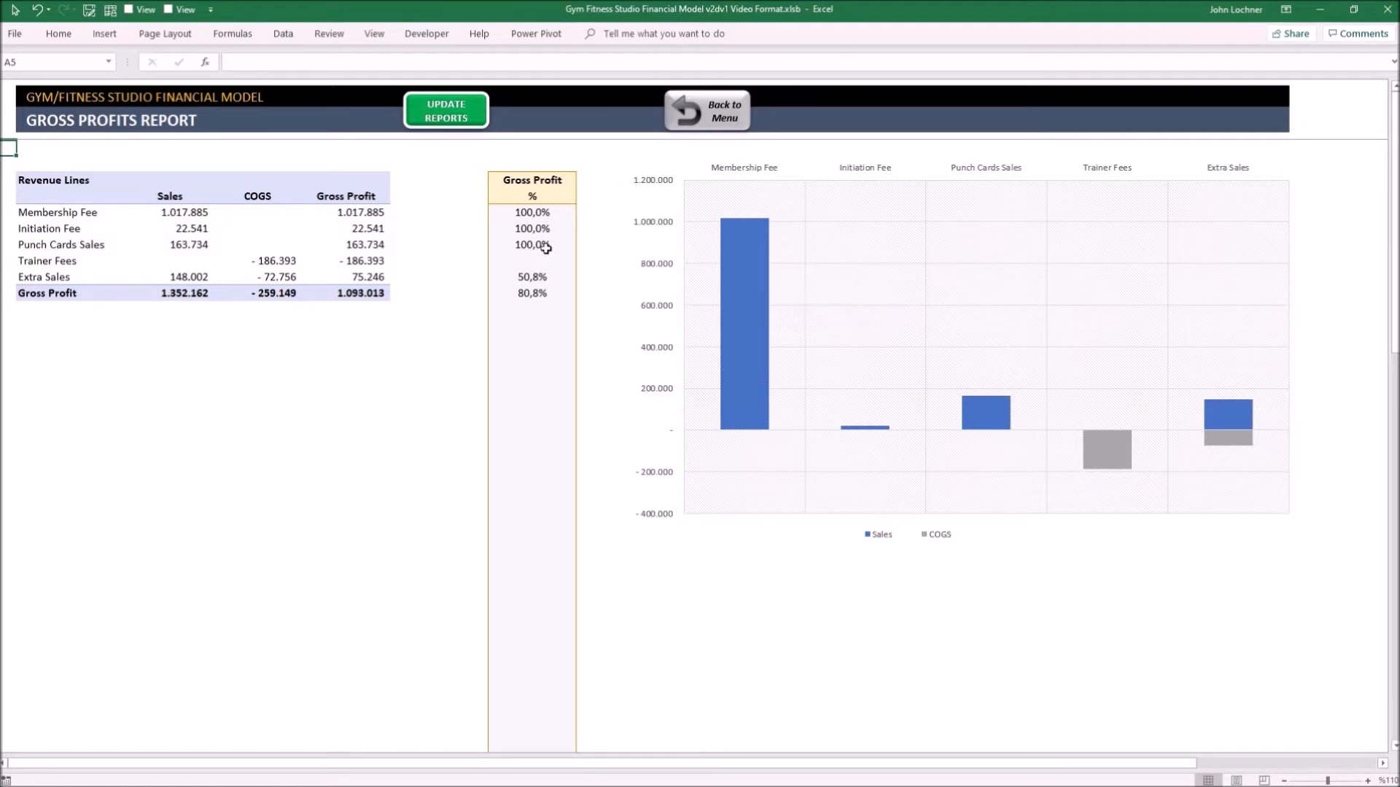
click(716, 118)
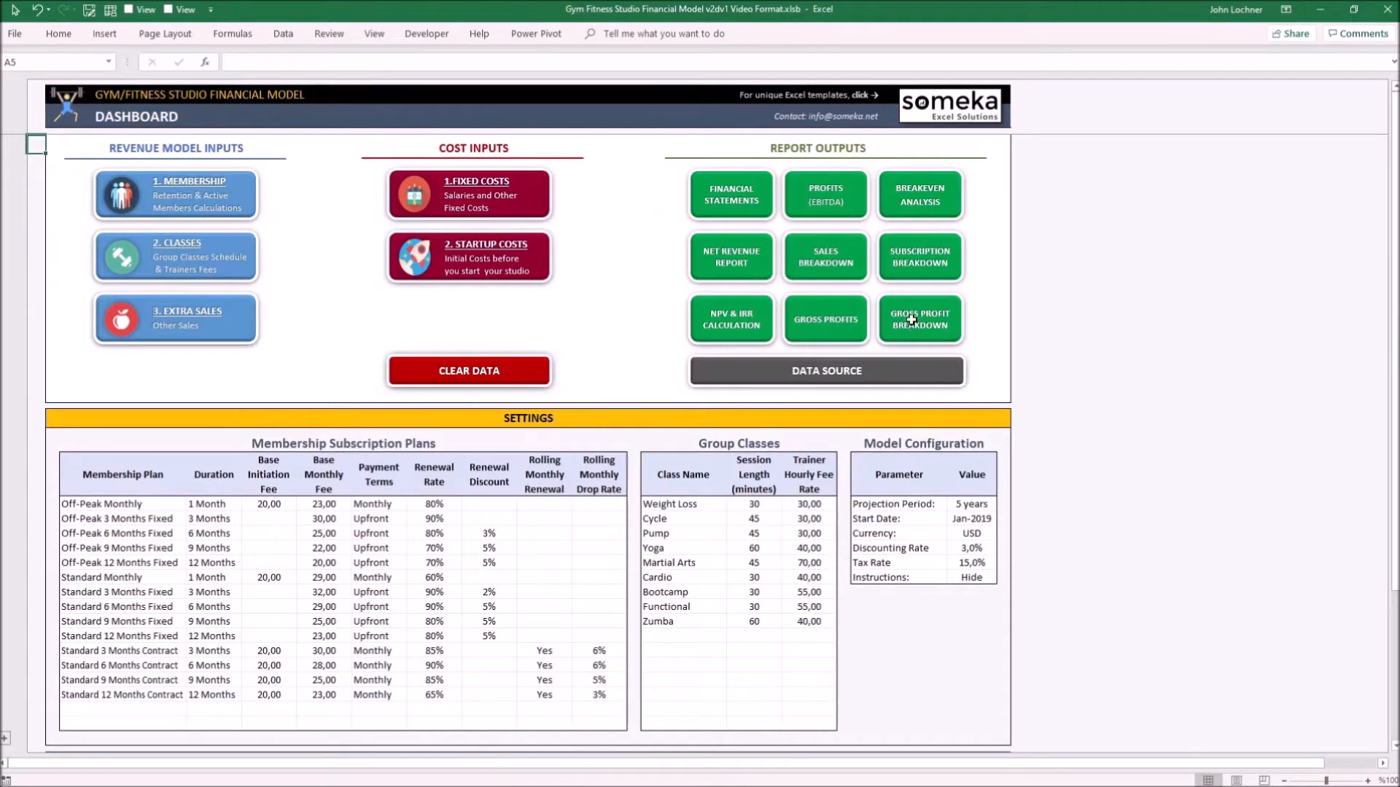
Review the Gross Profit Breakdown's 2019 quarters and business lines from Membership Fee to Extra Sales
click(909, 320)
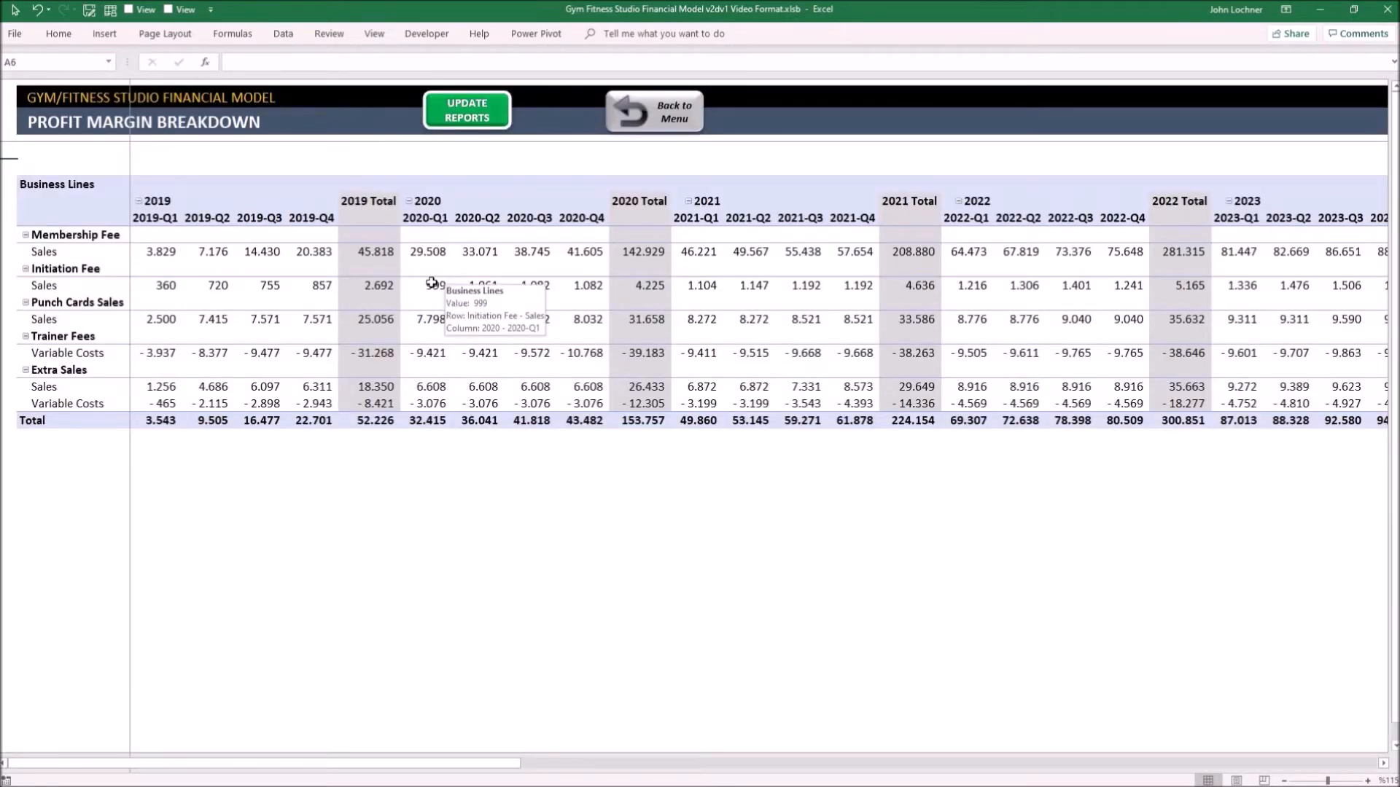
drag(155, 218, 312, 217)
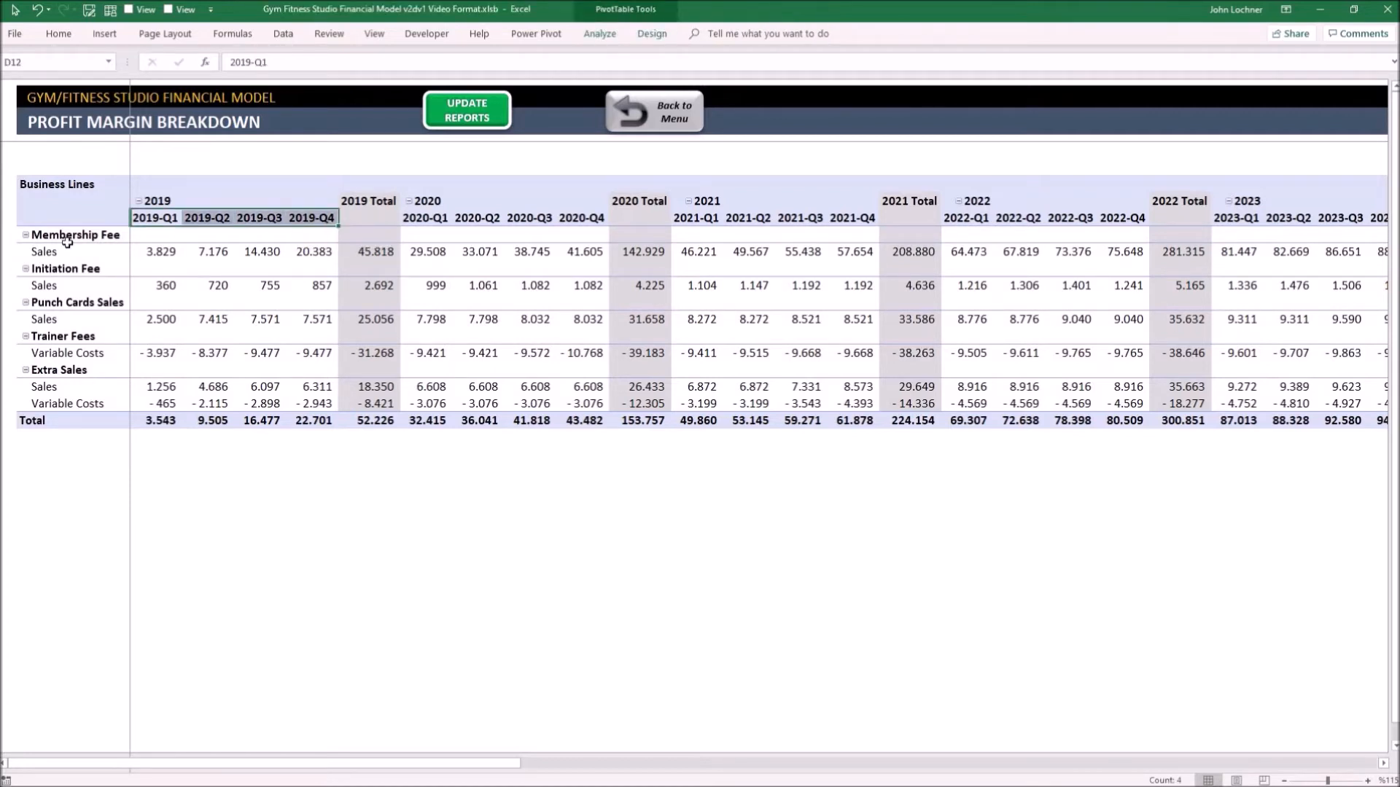
drag(68, 235, 70, 371)
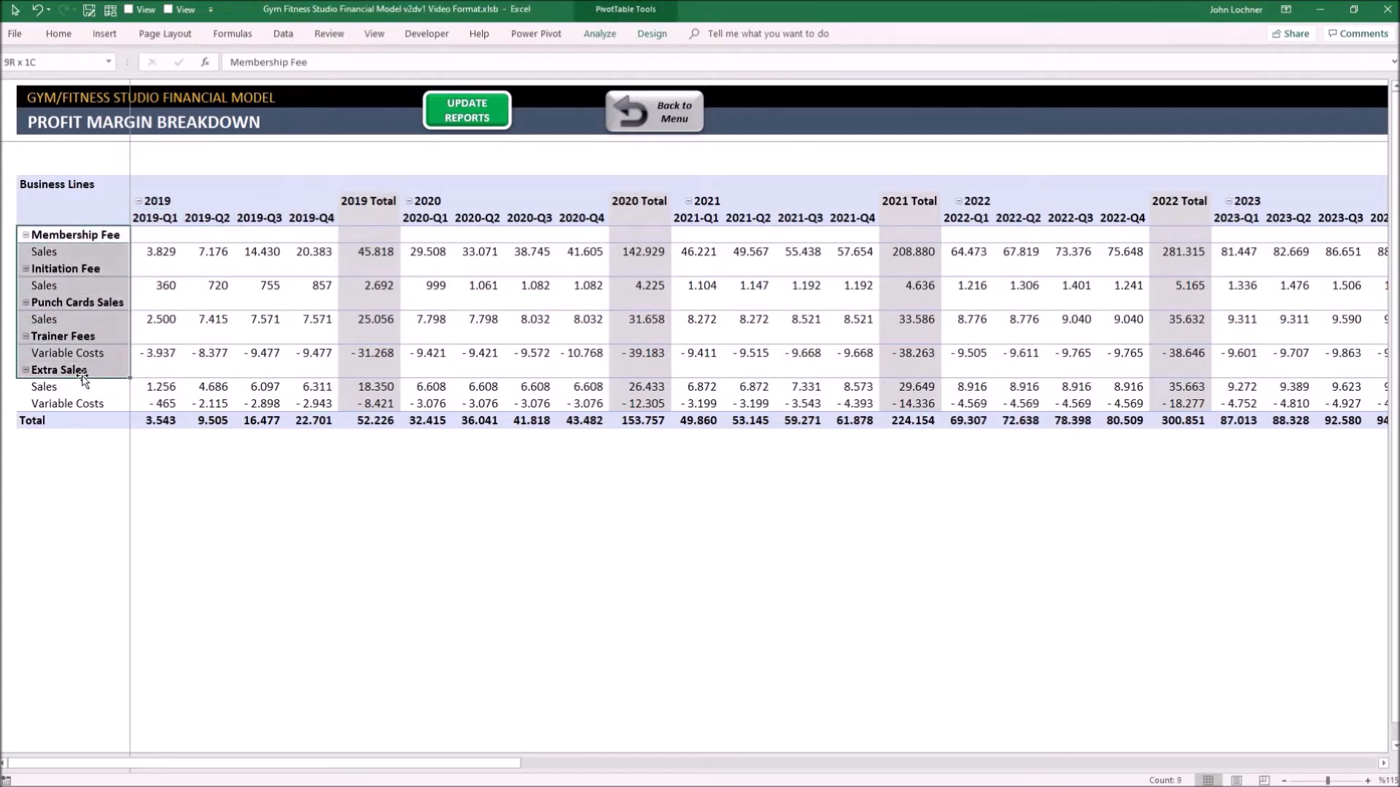
click(657, 118)
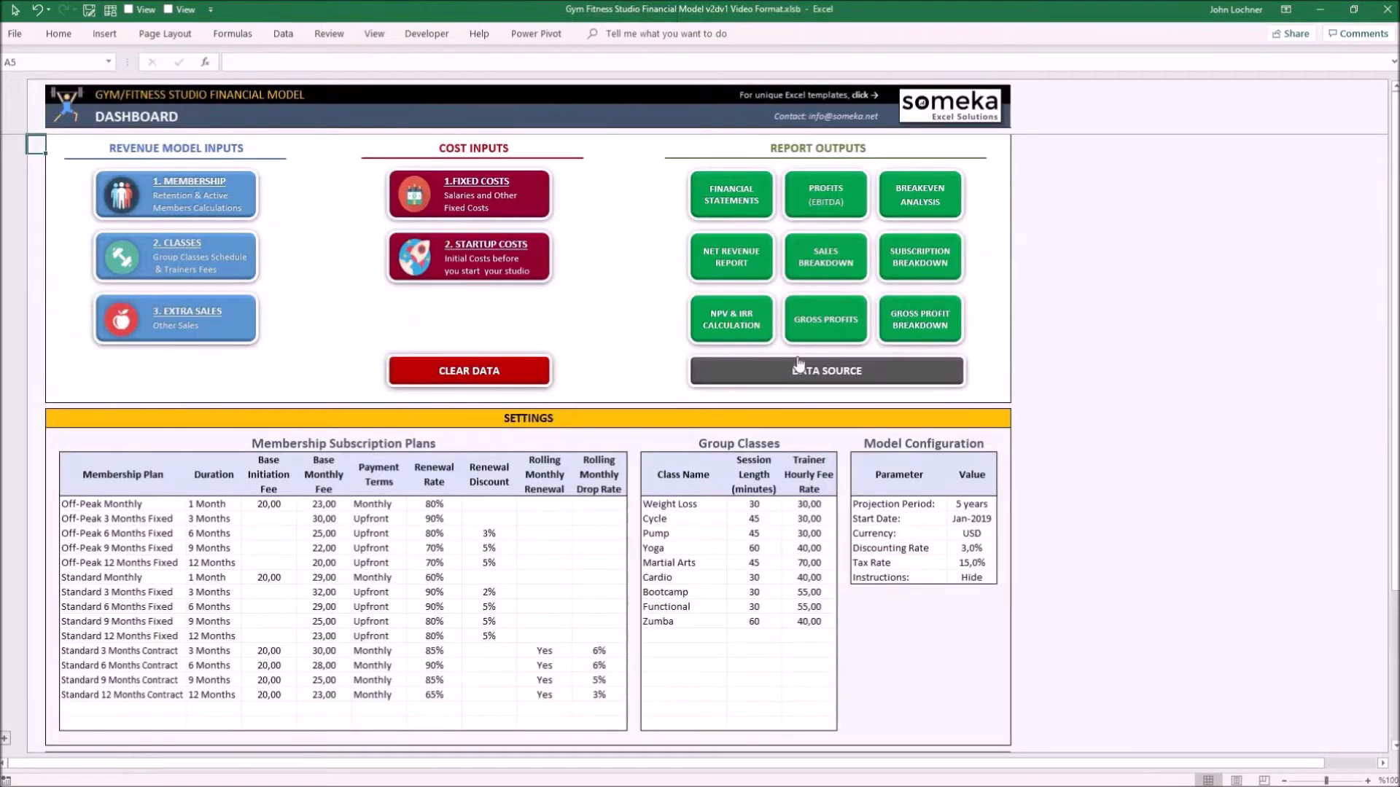
click(801, 374)
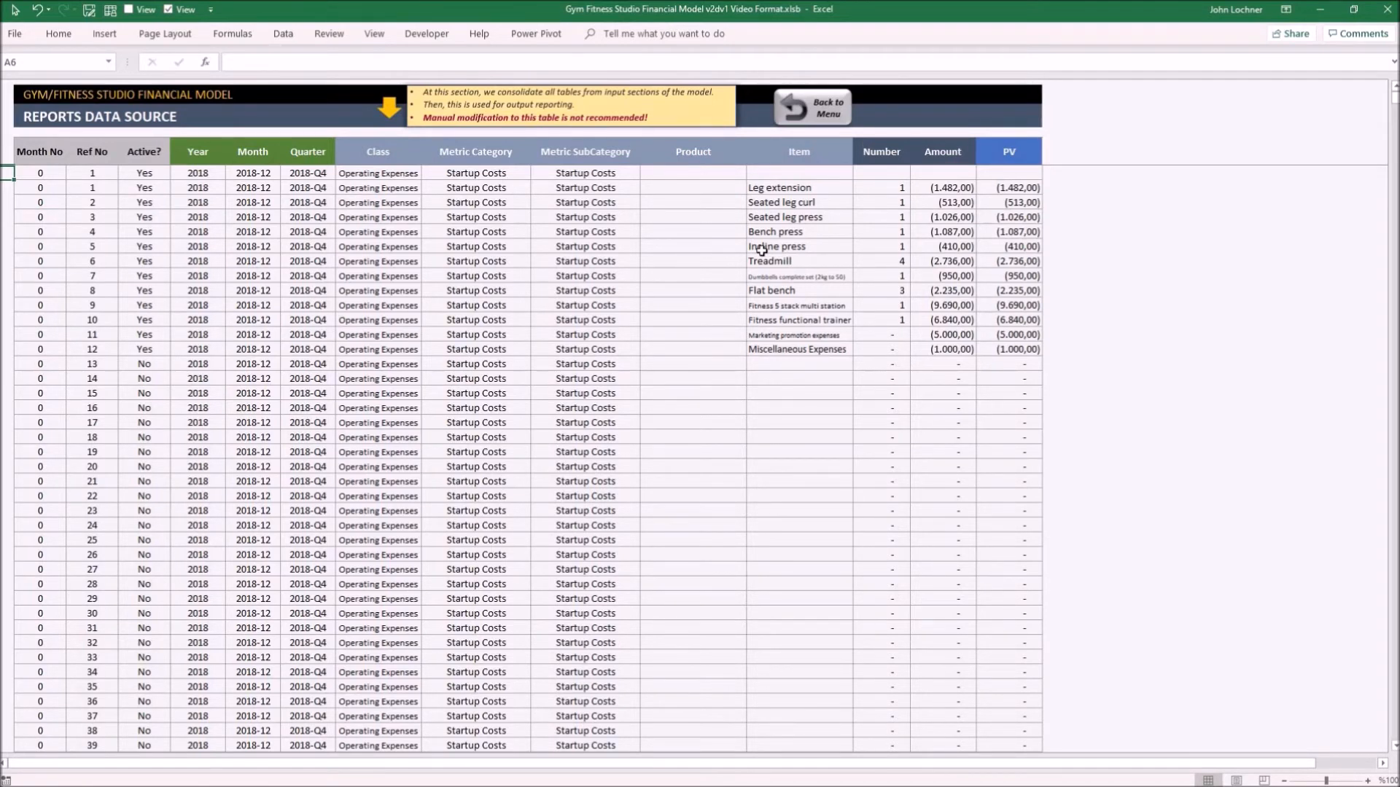
click(816, 114)
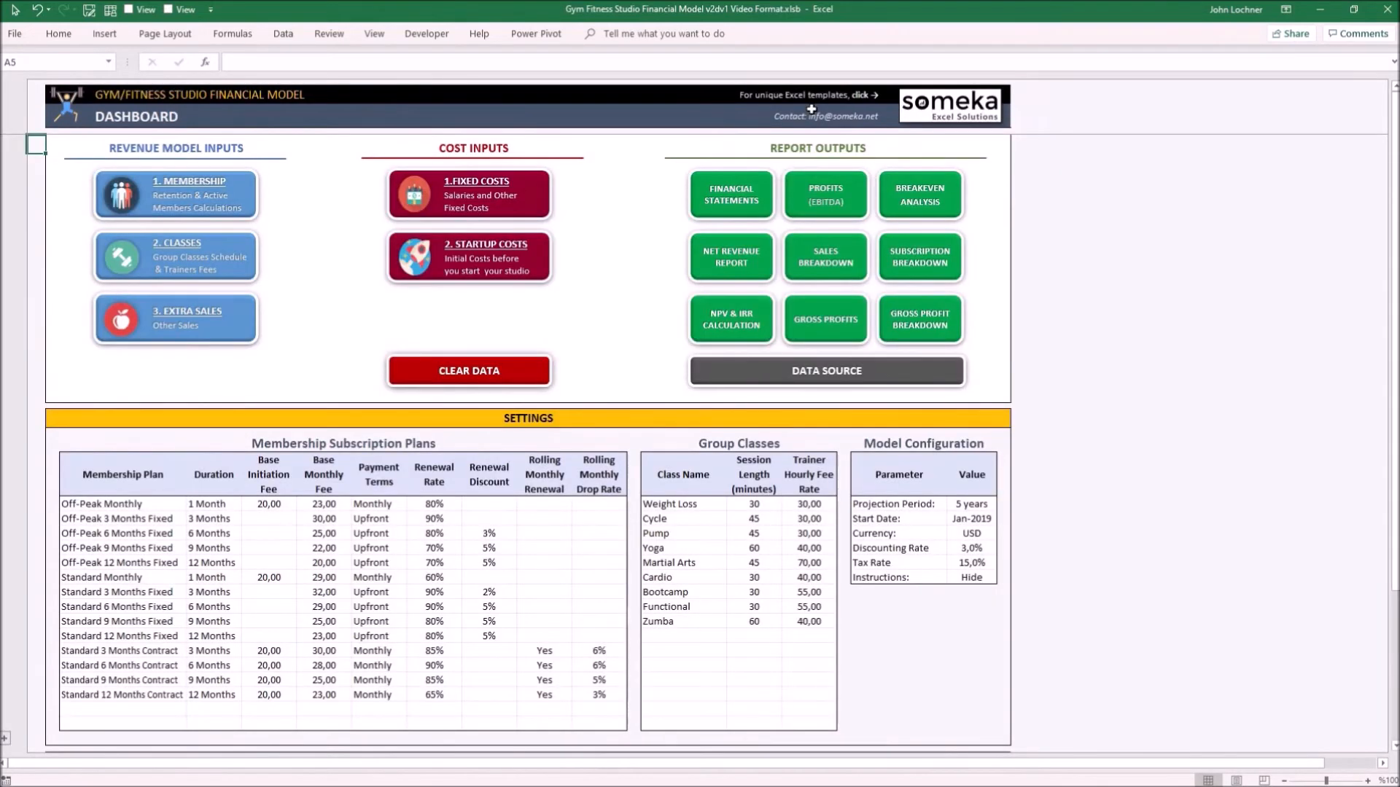